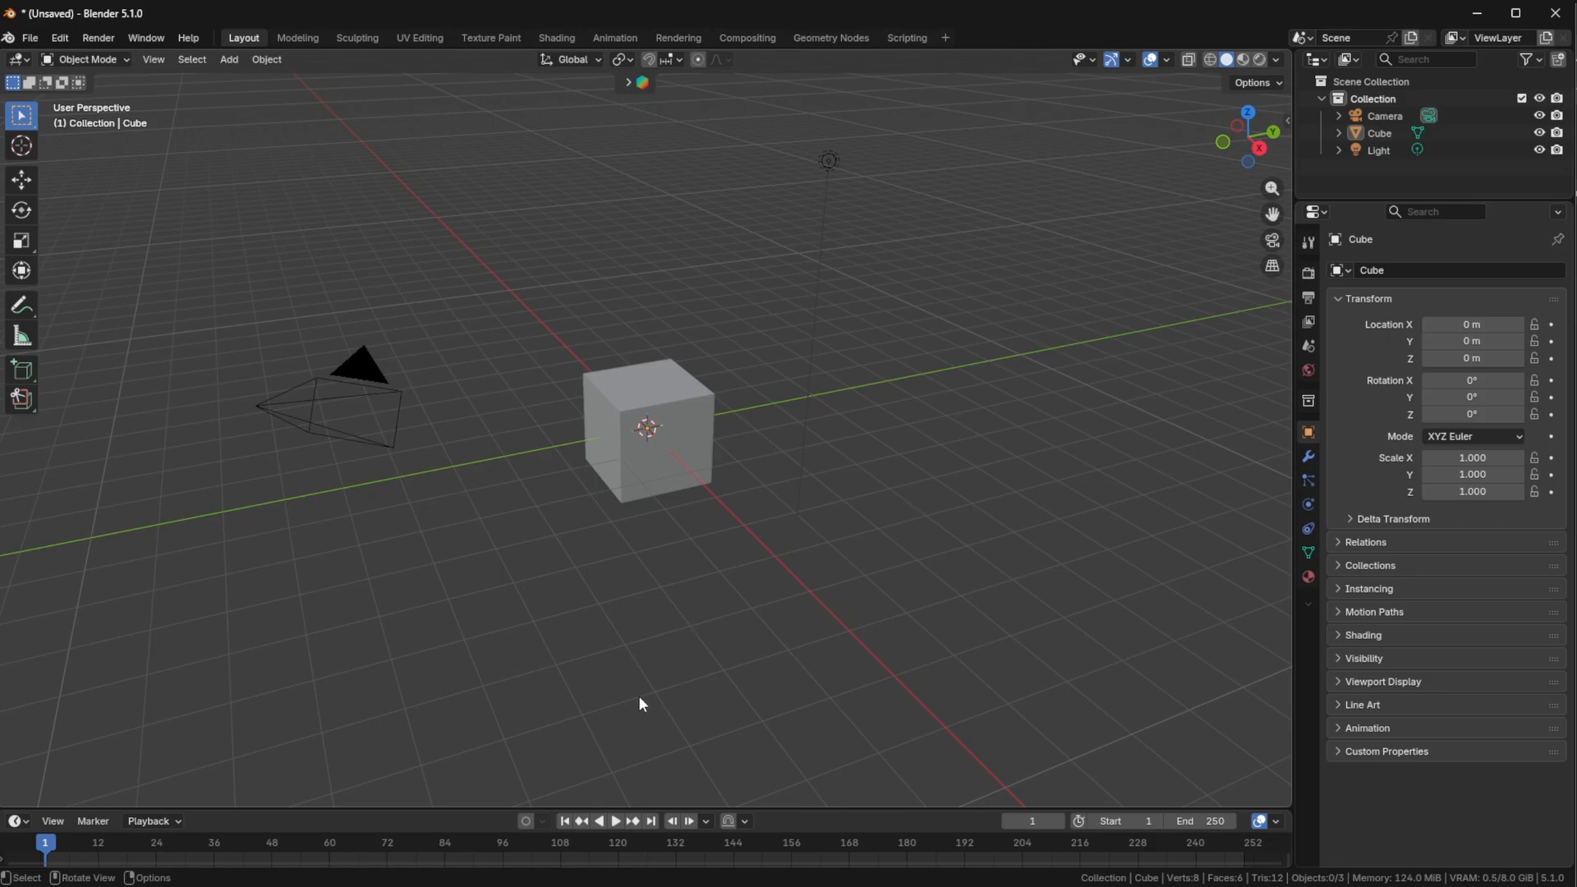
Step: Switch to the browser and download the EpicFigRig repository from GitHub as a ZIP archive
mouse_move(386, 877)
click(378, 820)
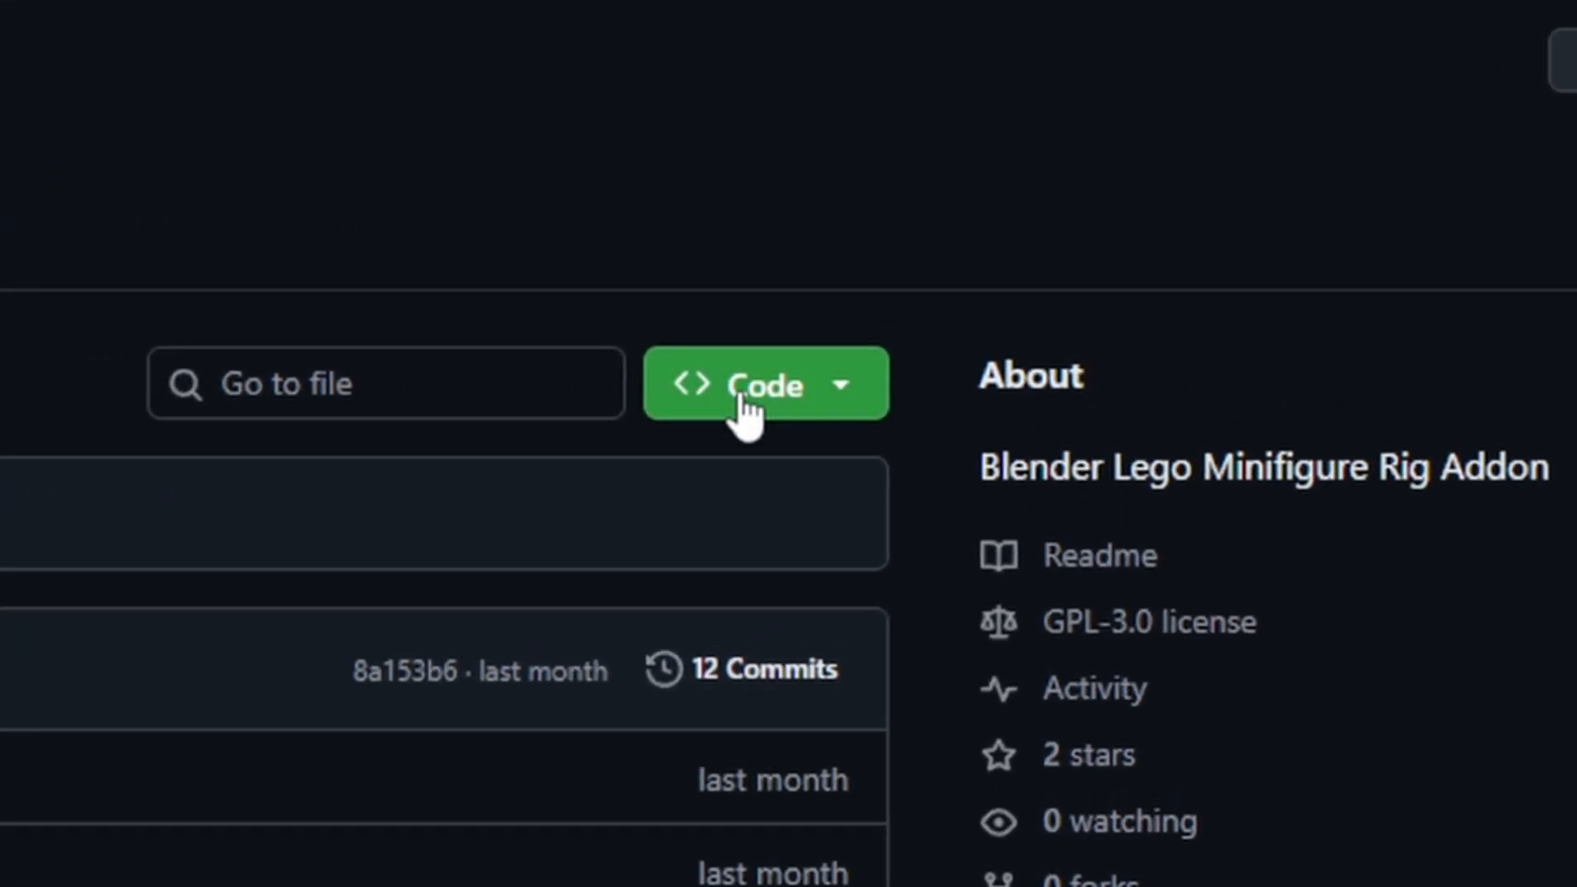
click(745, 411)
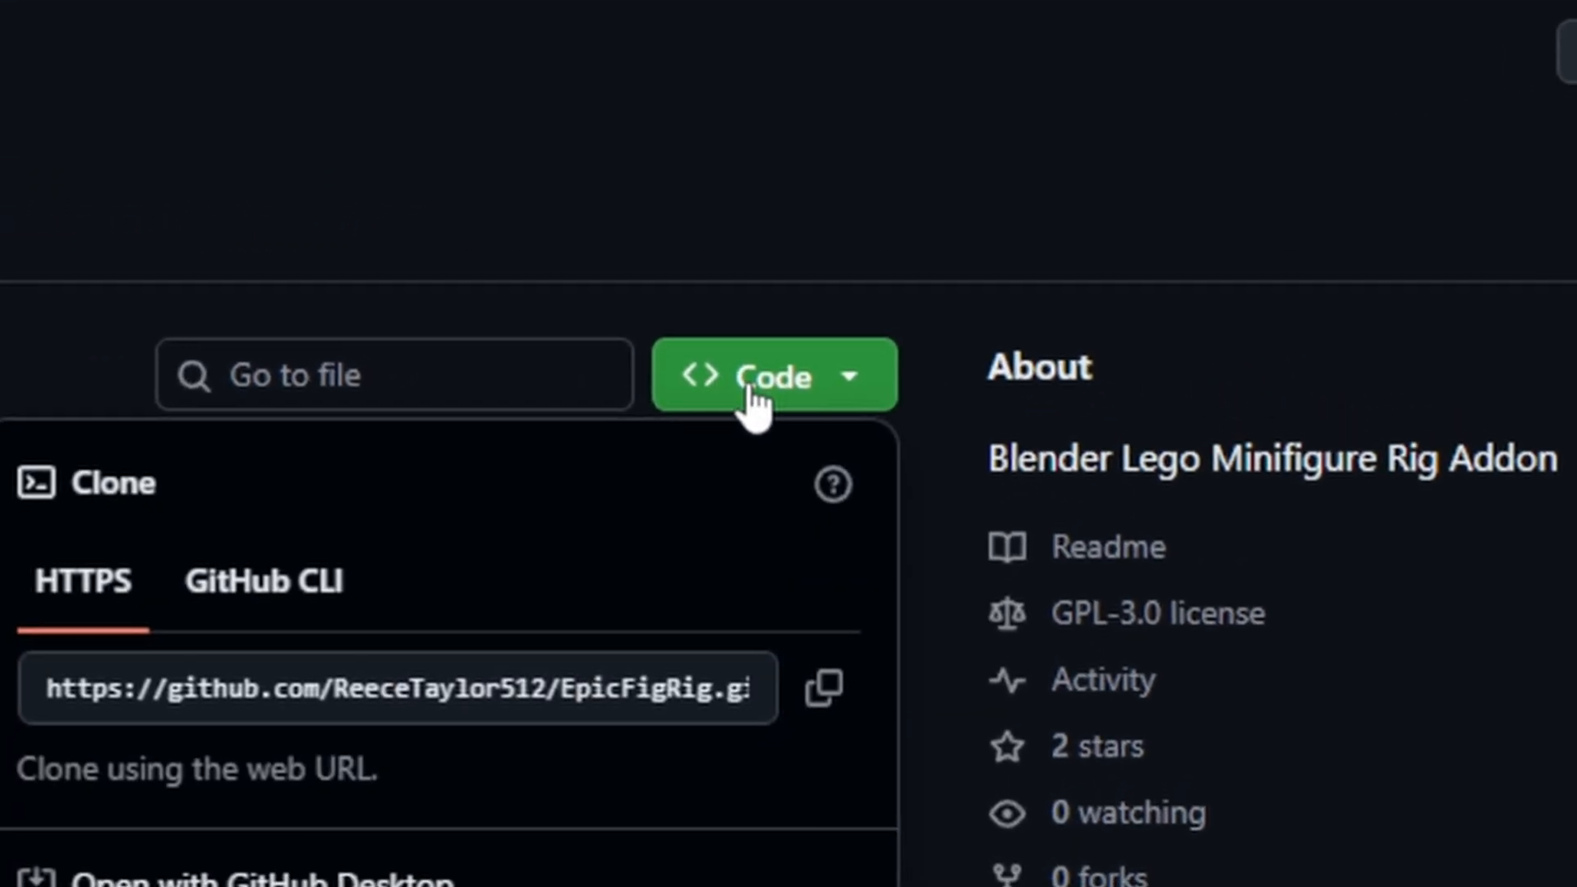
click(705, 687)
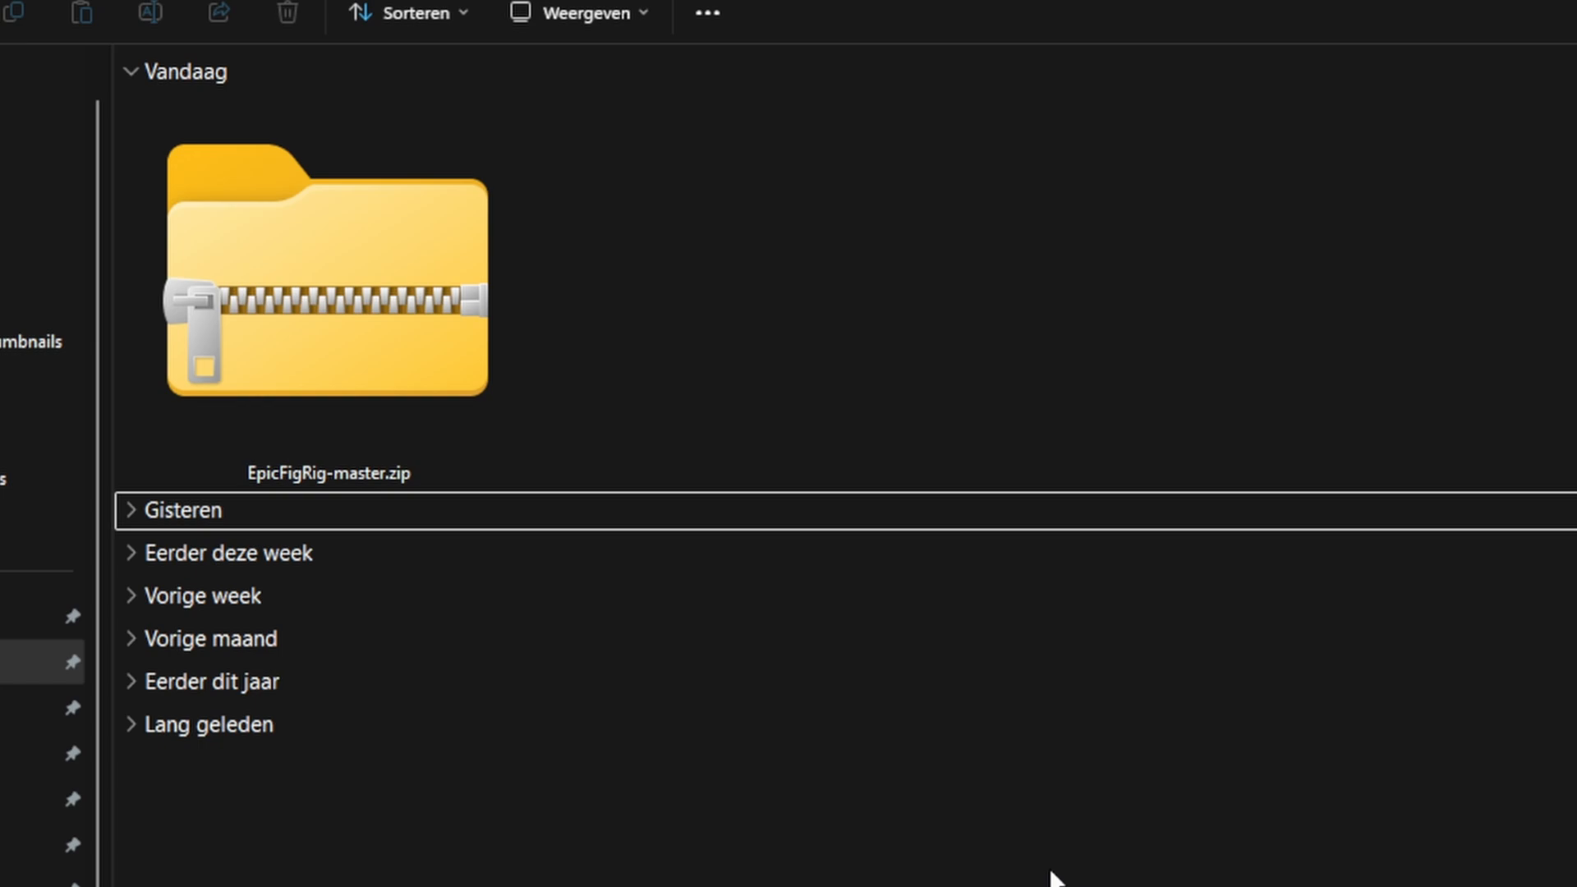
Step: Cut EpicFigRig-master.zip from the downloads and move it into the Blender Addons folder
click(378, 328)
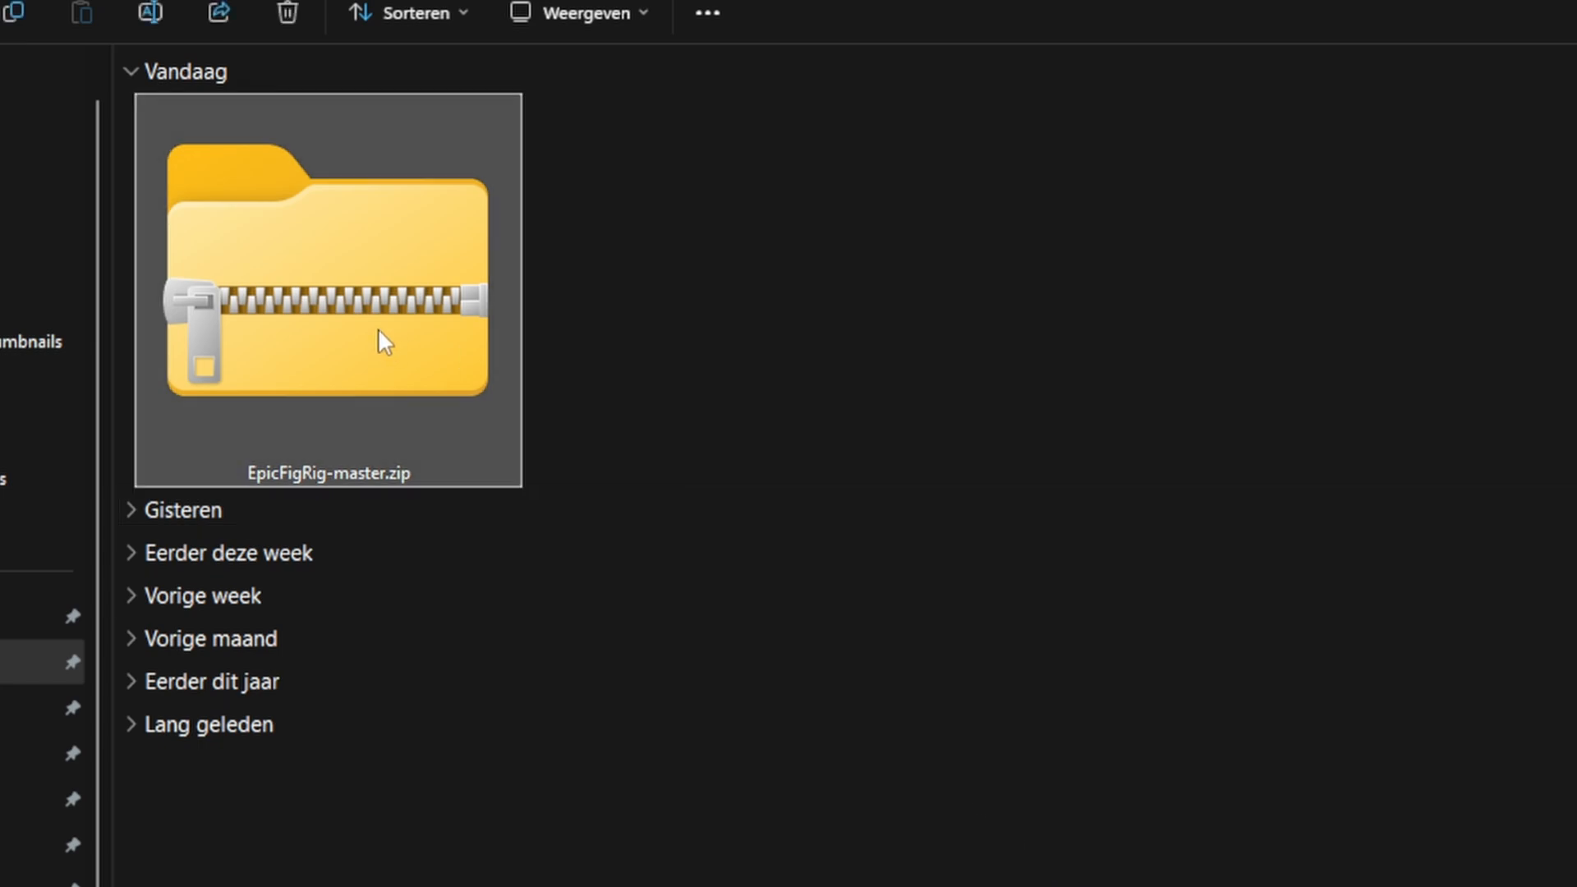
key(ctrl+x)
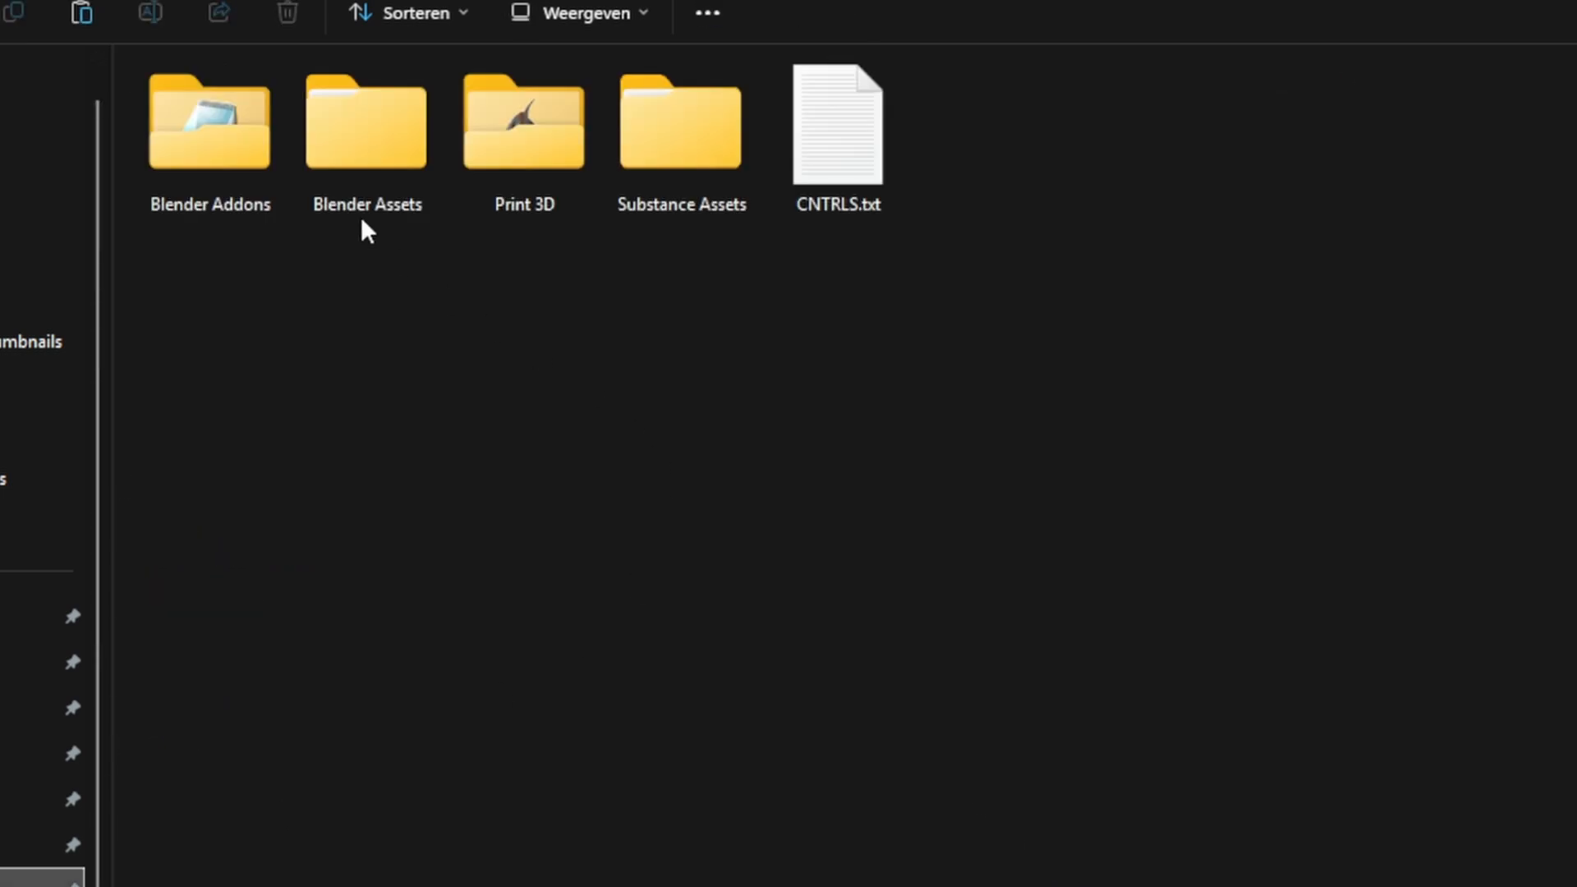
double_click(216, 156)
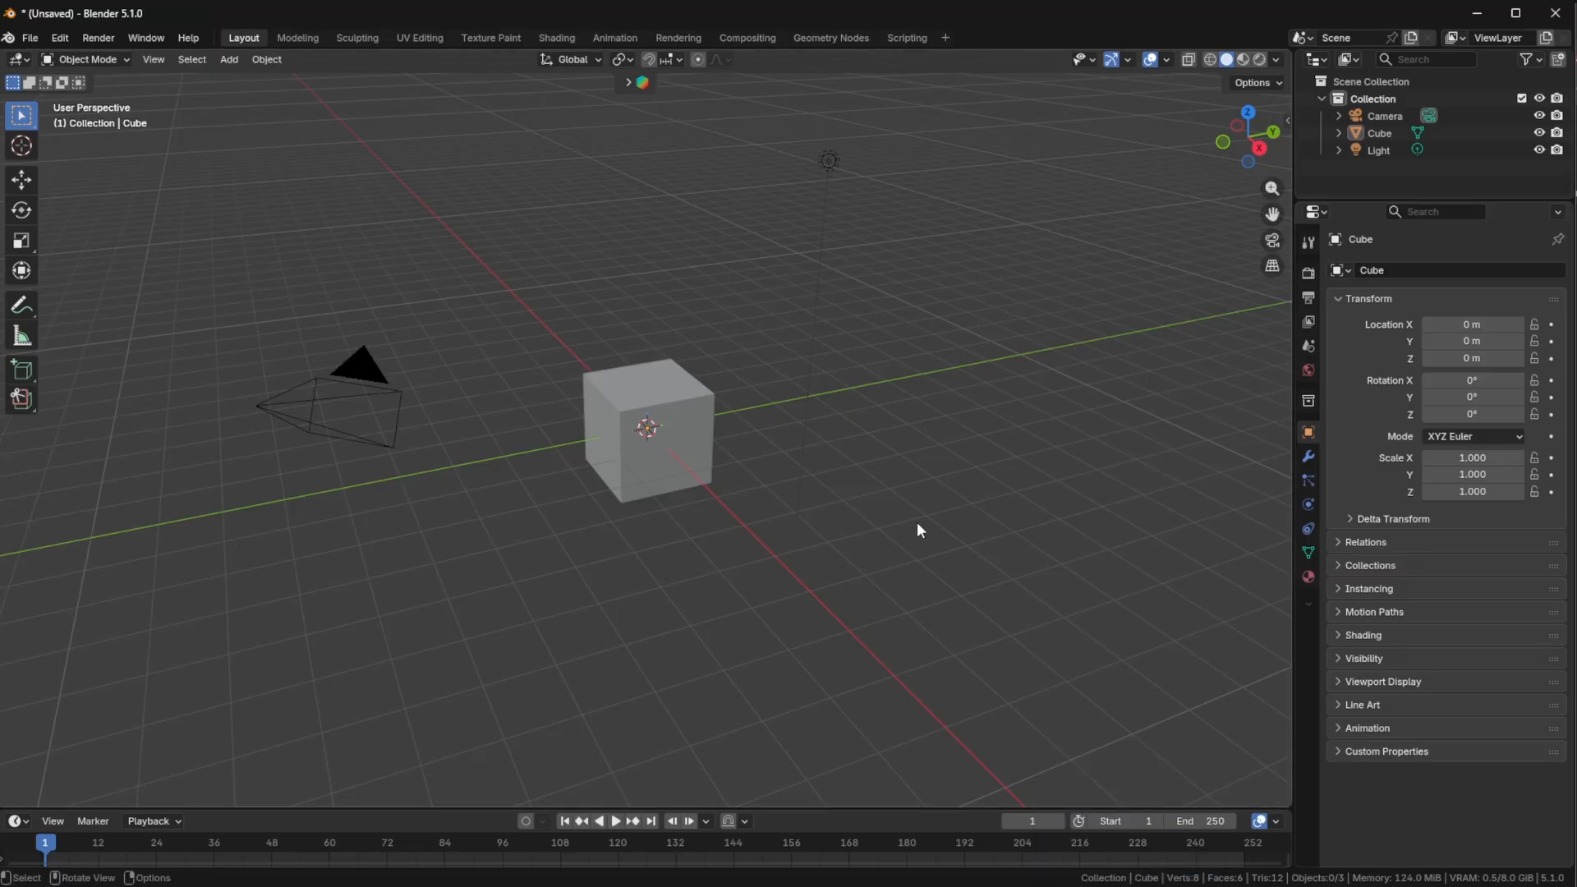
Step: In Blender's add-on preferences, install EpicFigRig-master.zip from disk, using the copy in the Blender Addons folder
key(ctrl+comma)
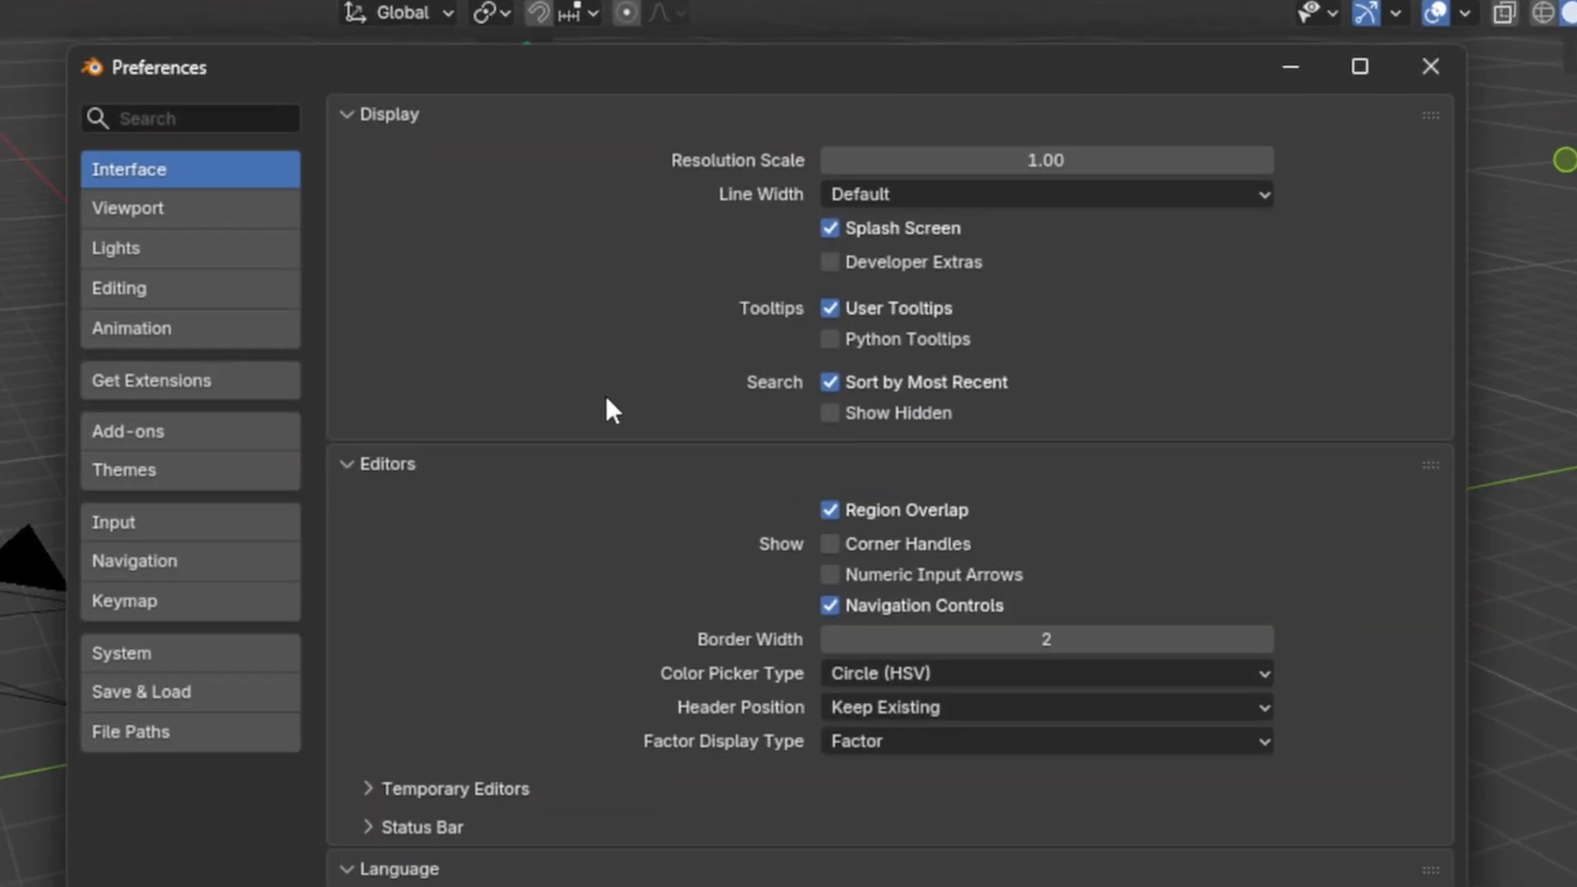
click(289, 410)
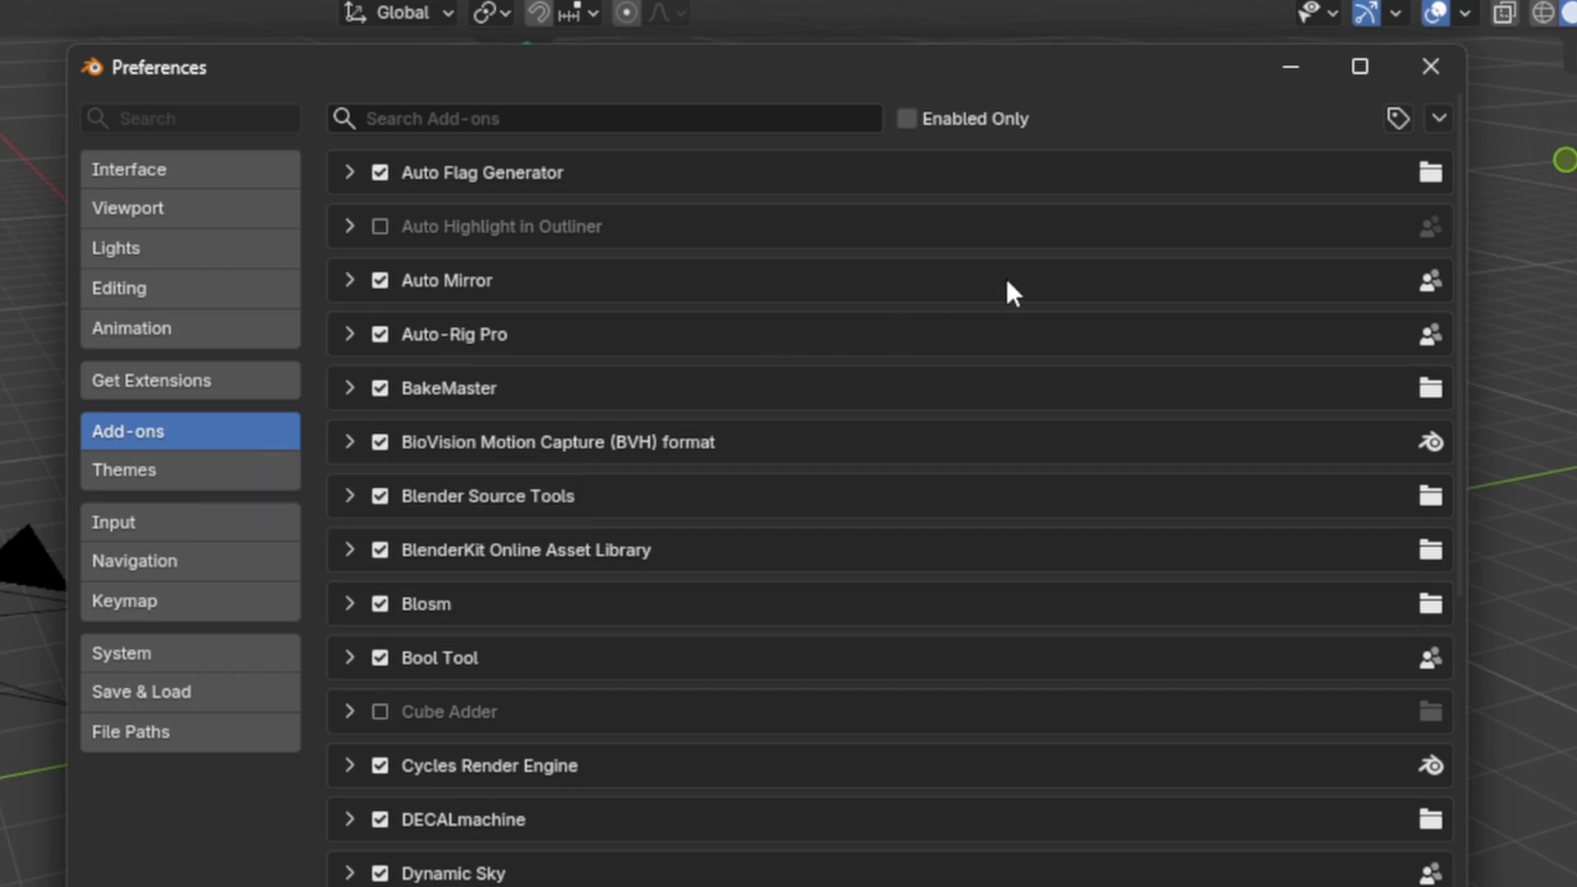
click(1437, 118)
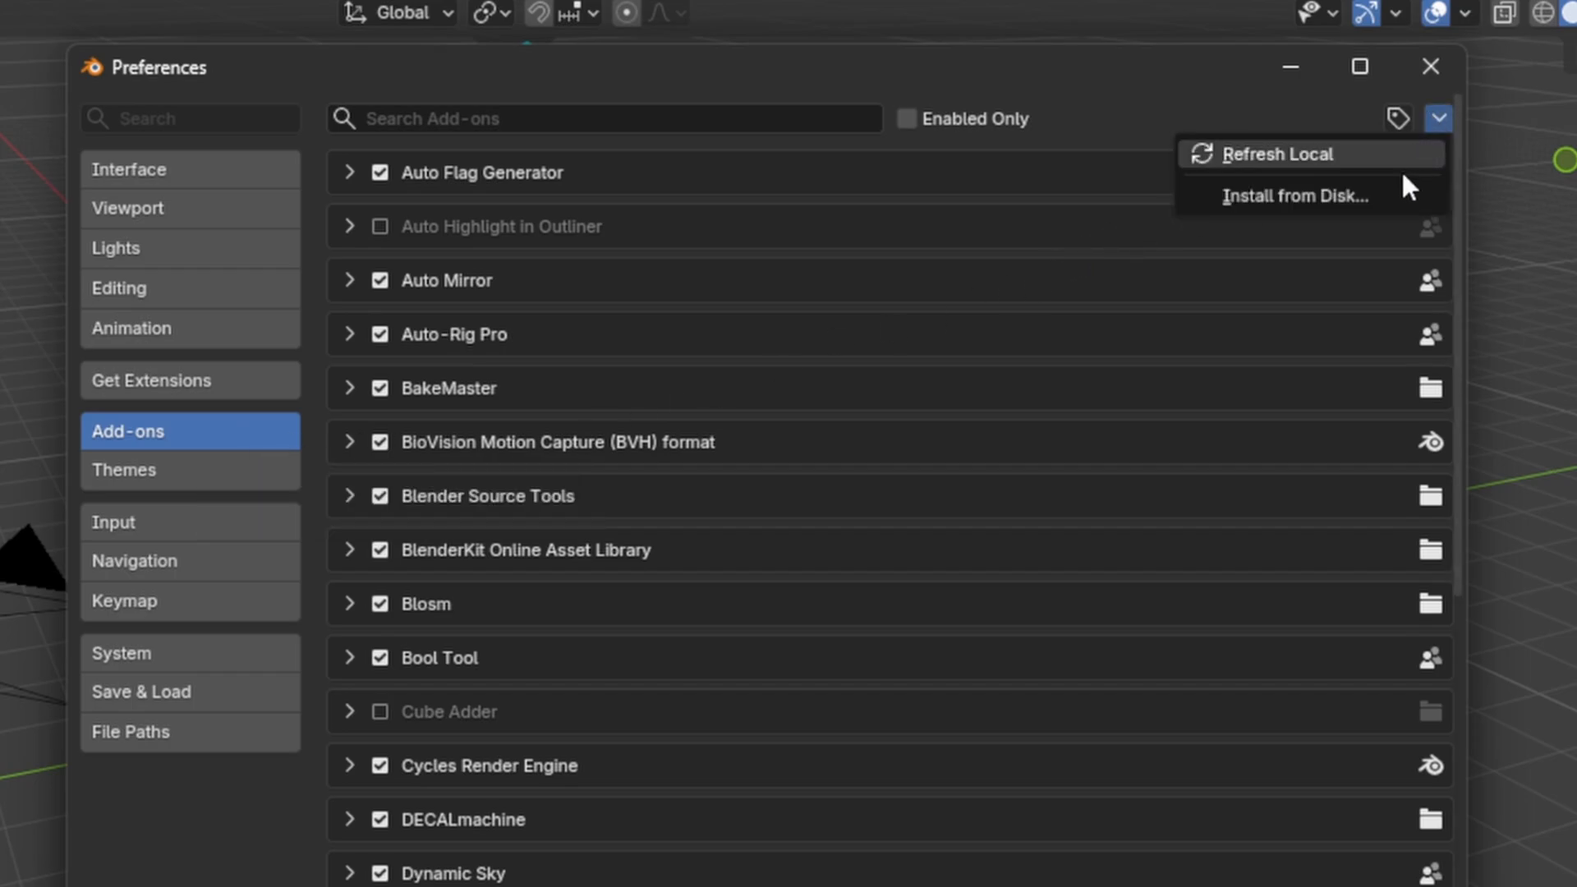
click(1400, 195)
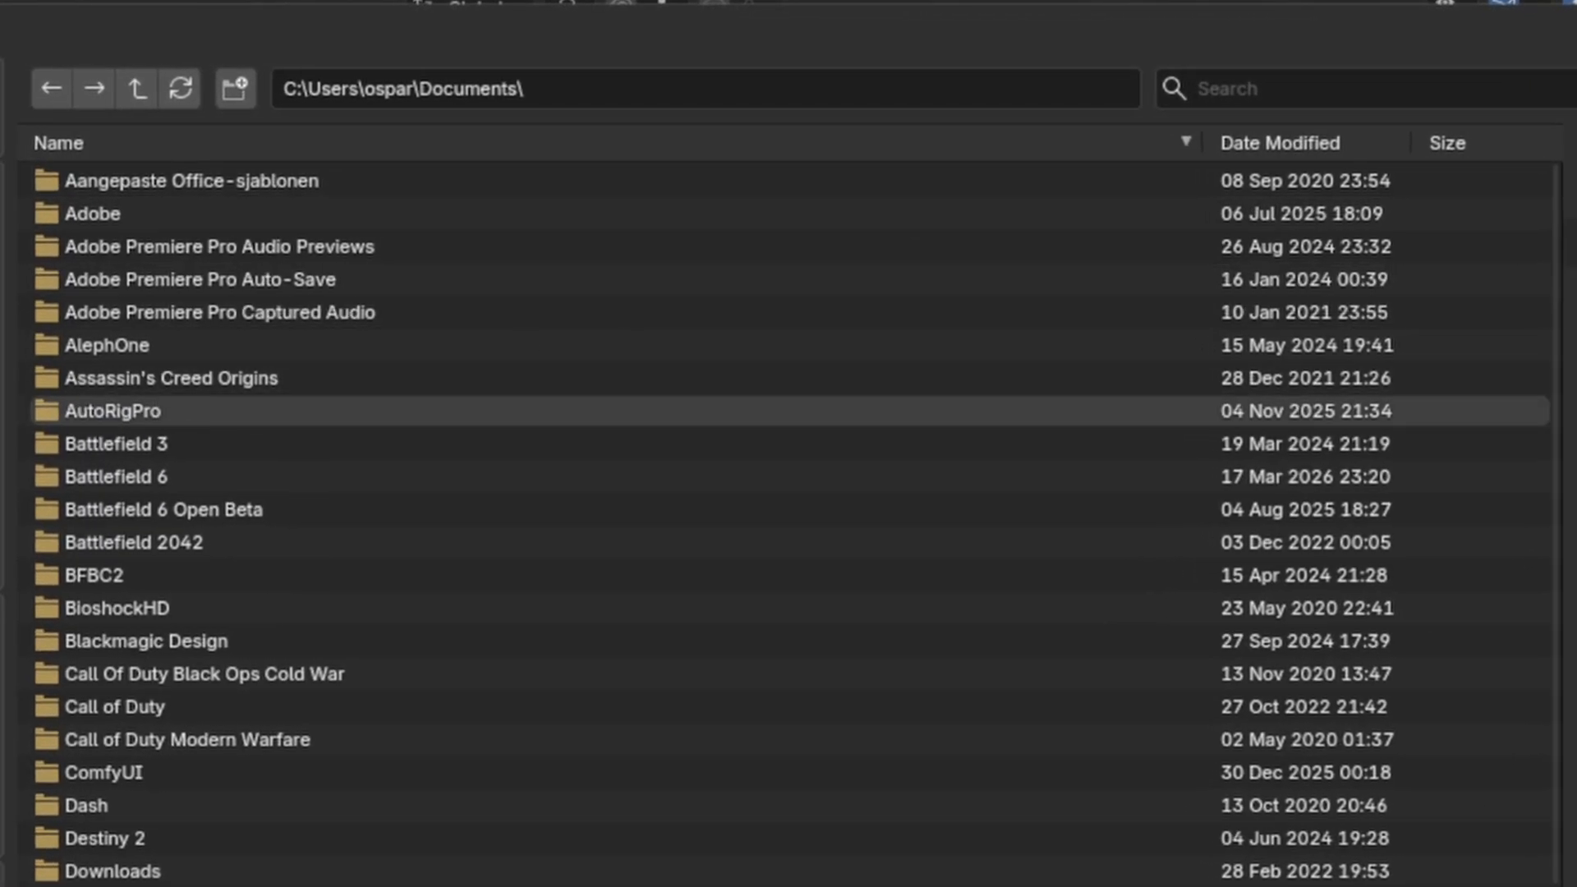
double_click(170, 181)
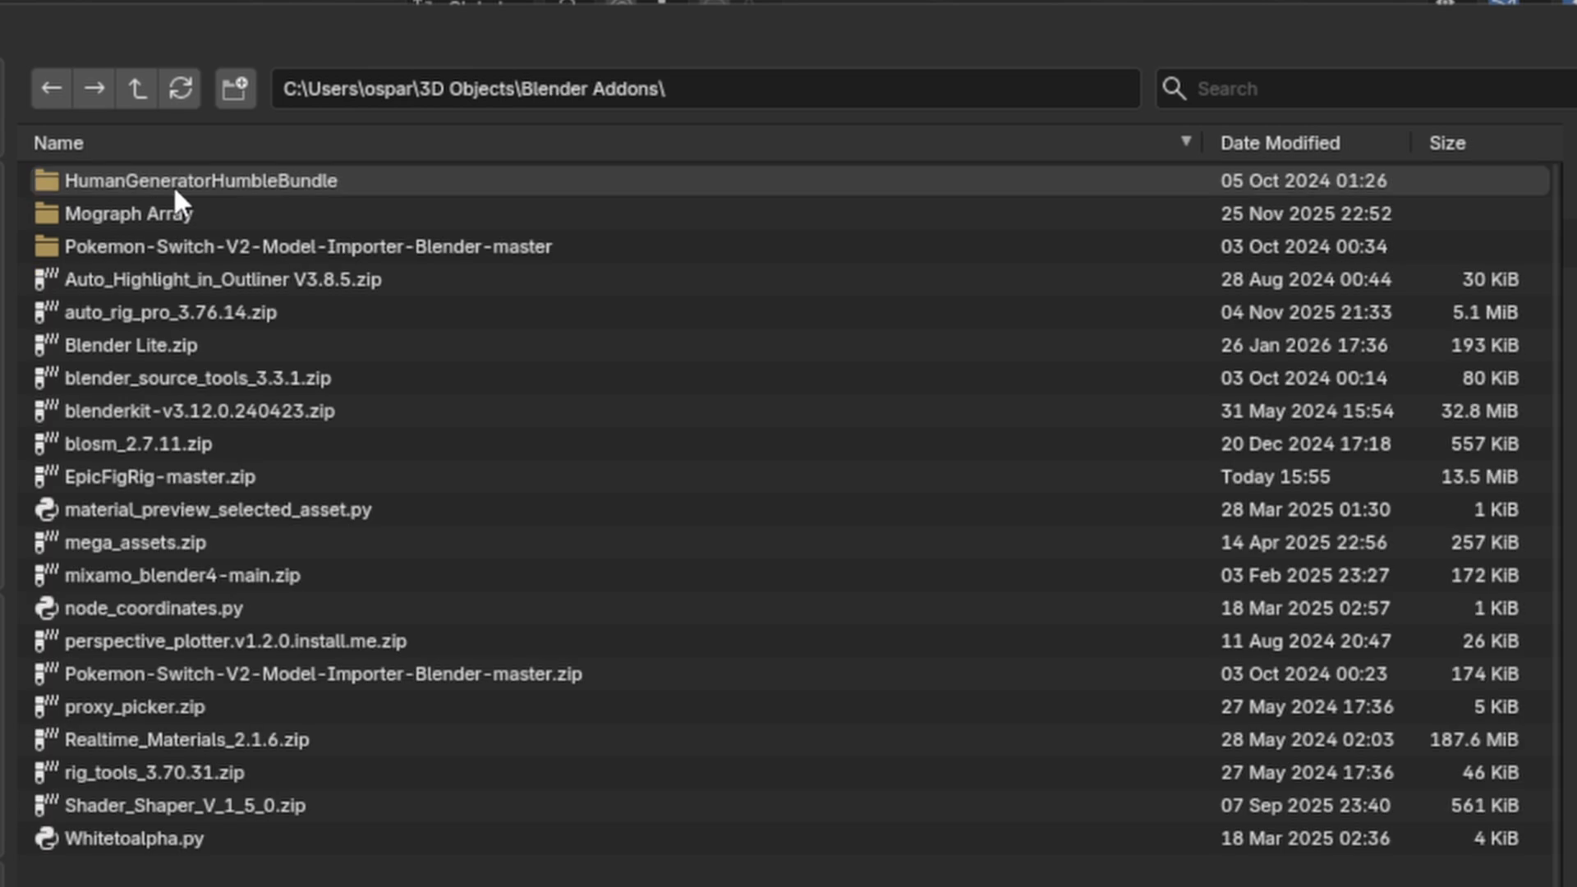
click(263, 478)
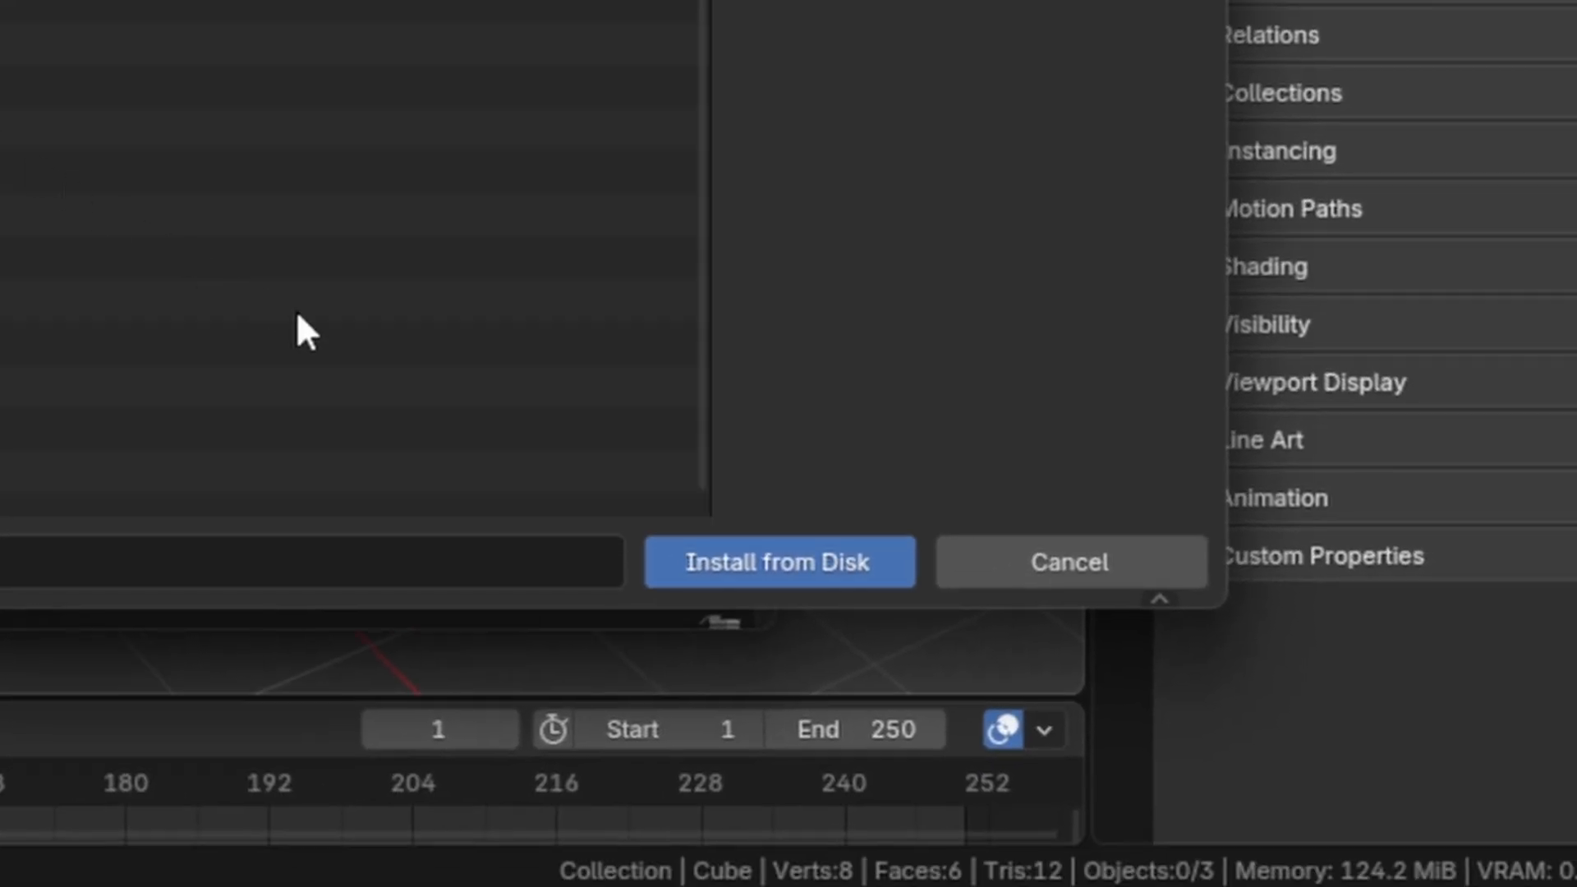
click(707, 569)
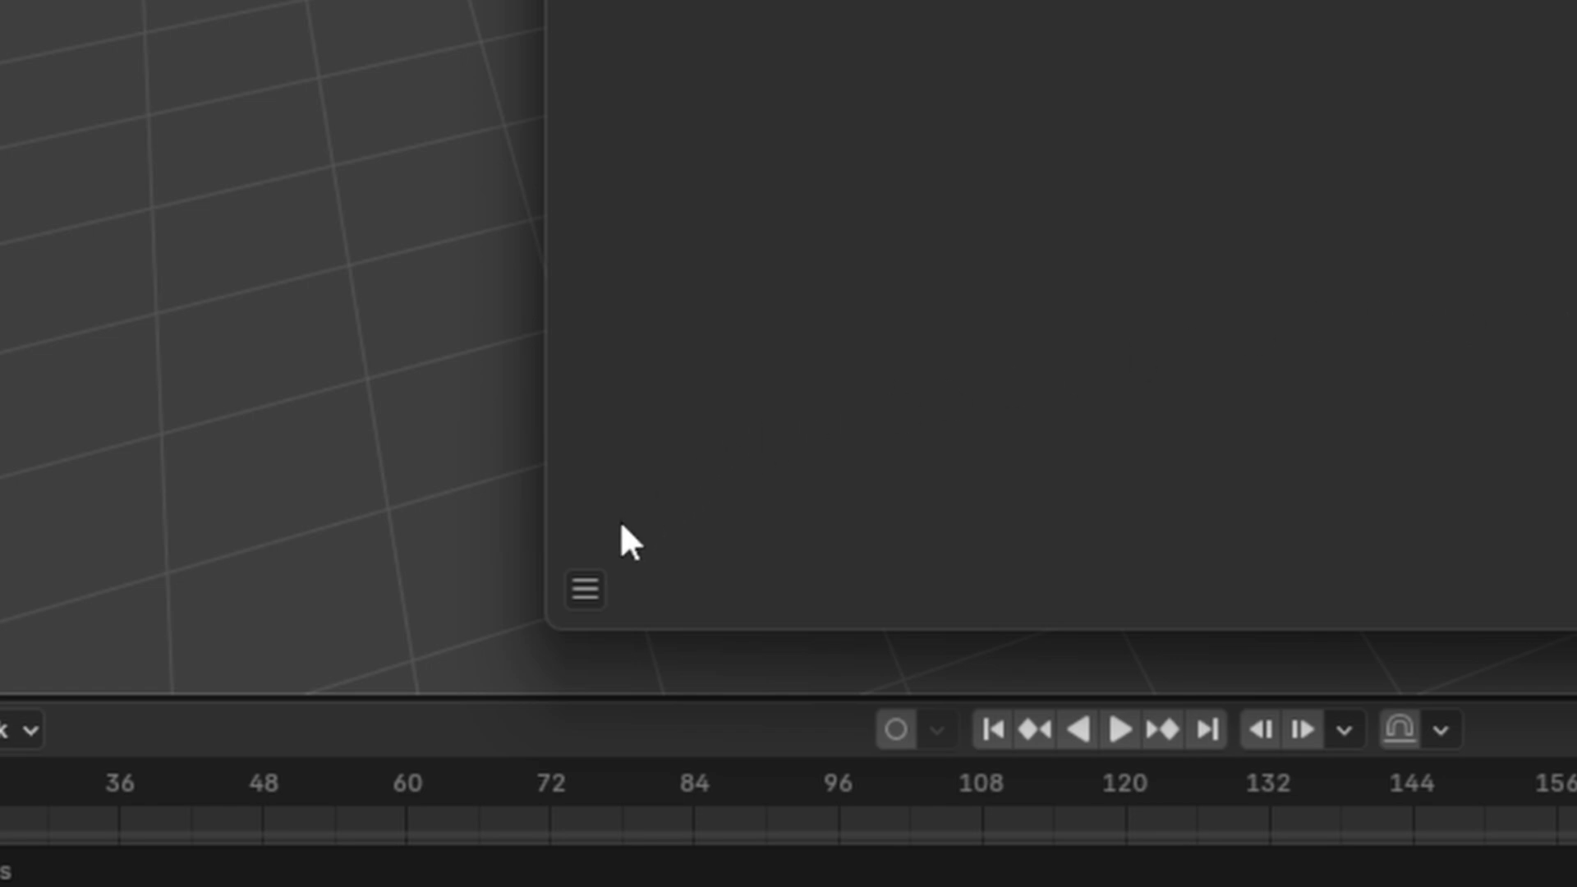
Step: Save the preferences and close both the Preferences window and Blender
click(598, 581)
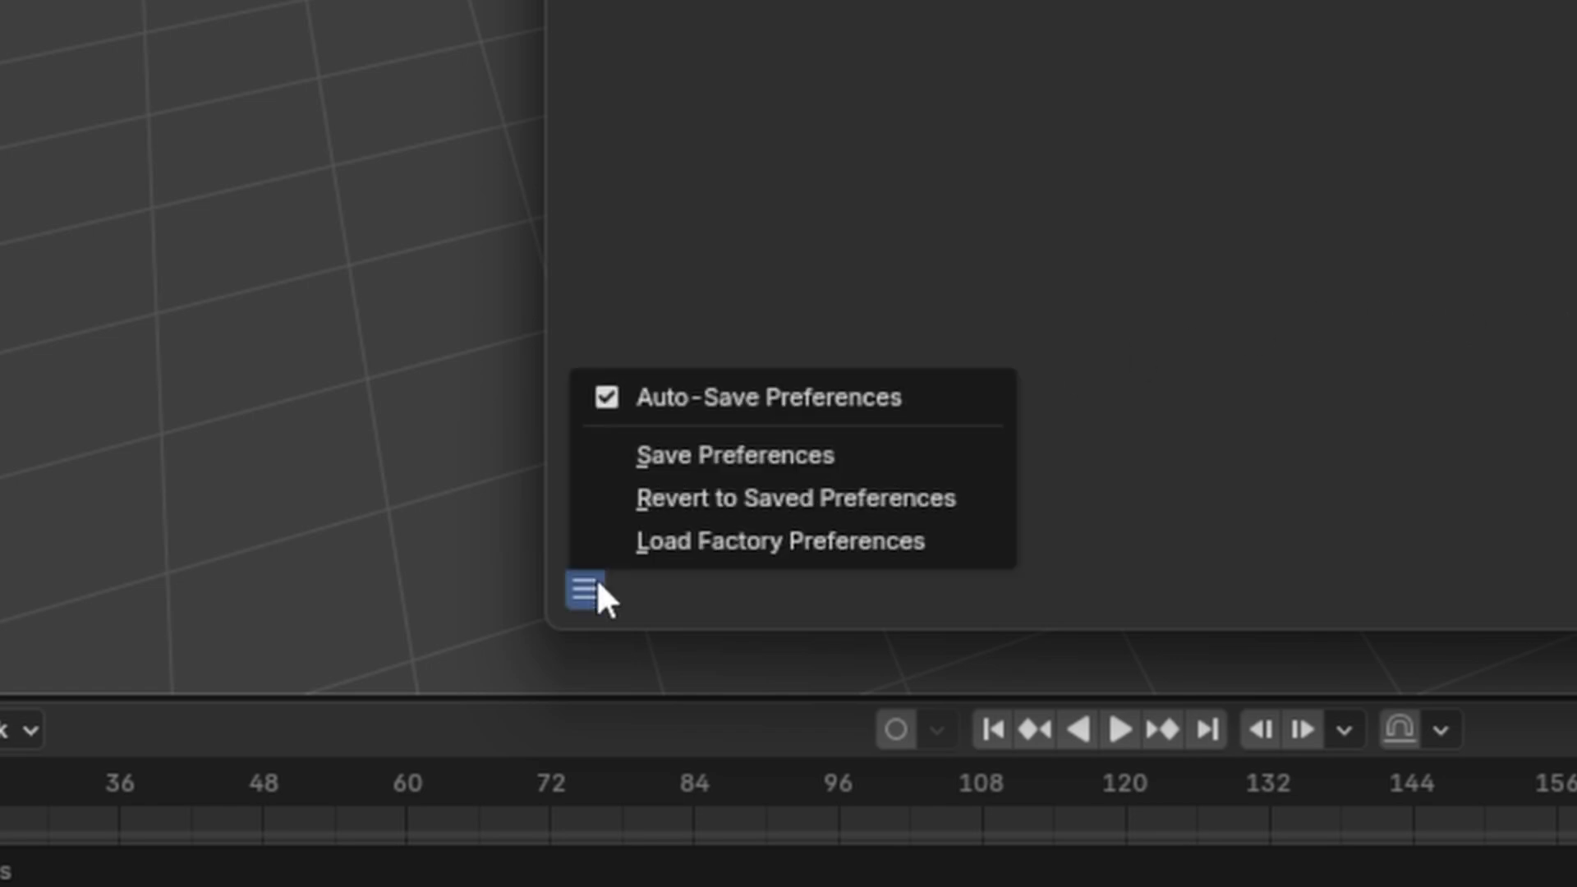
click(706, 456)
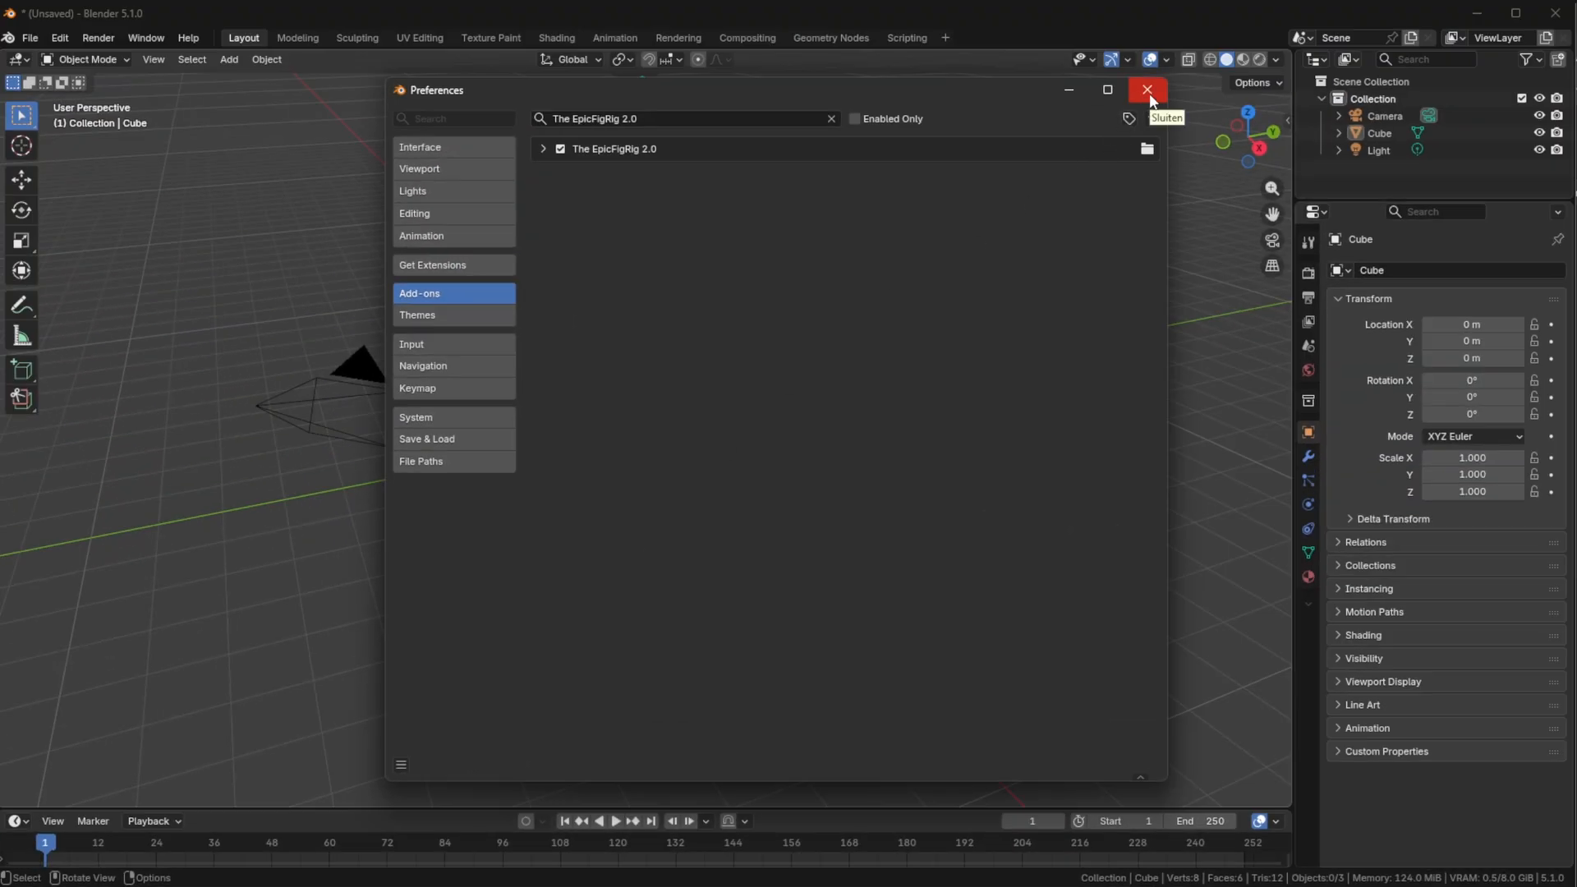
click(1148, 90)
click(1555, 13)
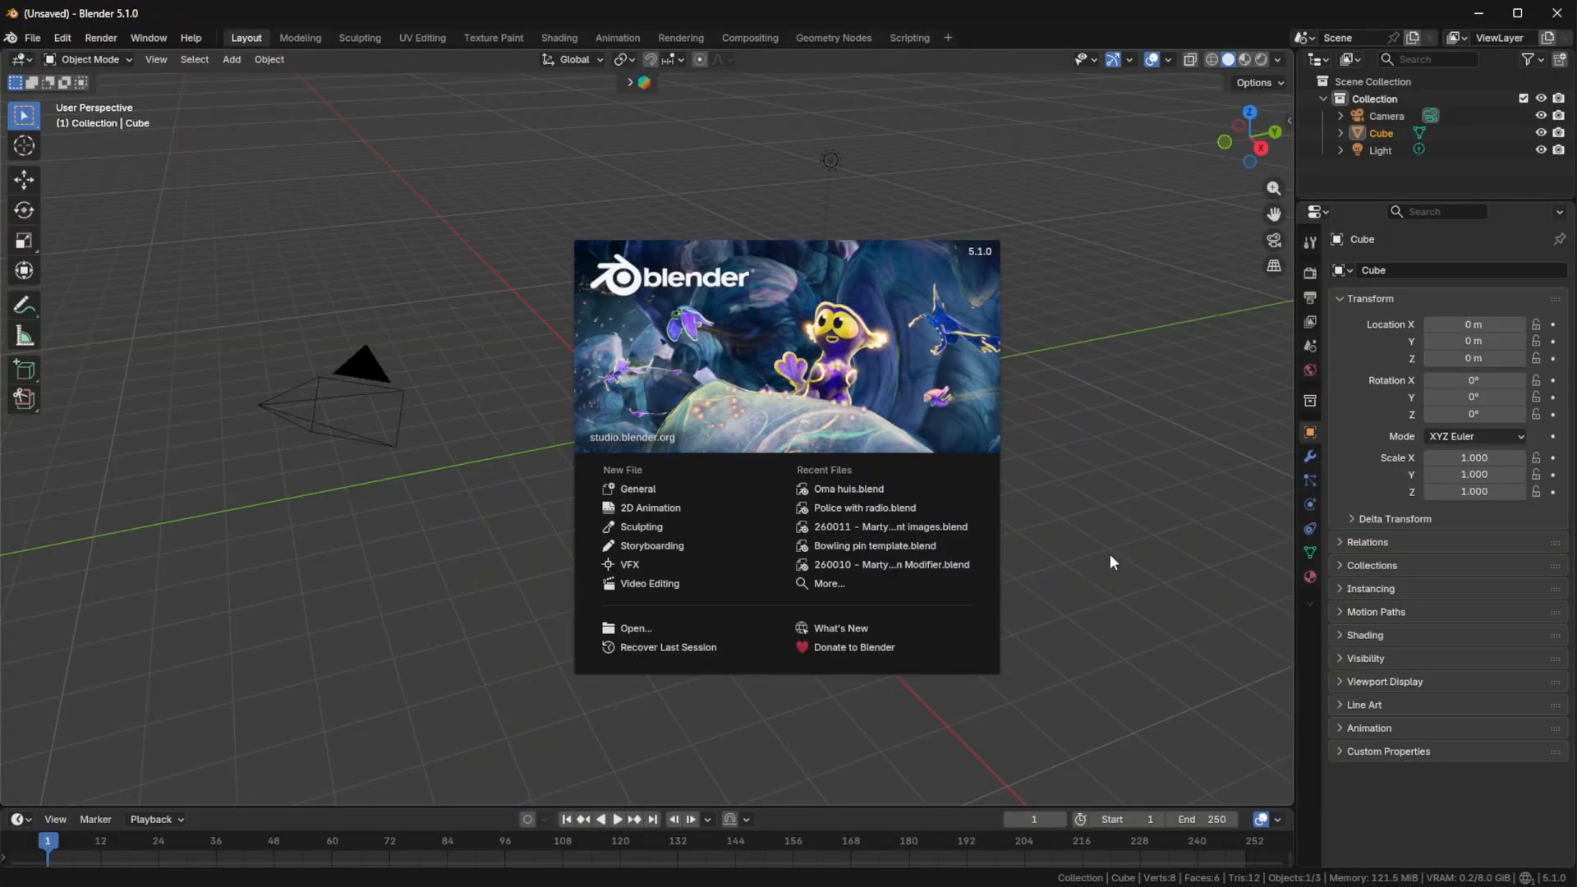
Step: In the restarted Blender, dismiss the splash screen and show the EpicFigRig 2.0 tools in the viewport sidebar
click(1111, 554)
key(n)
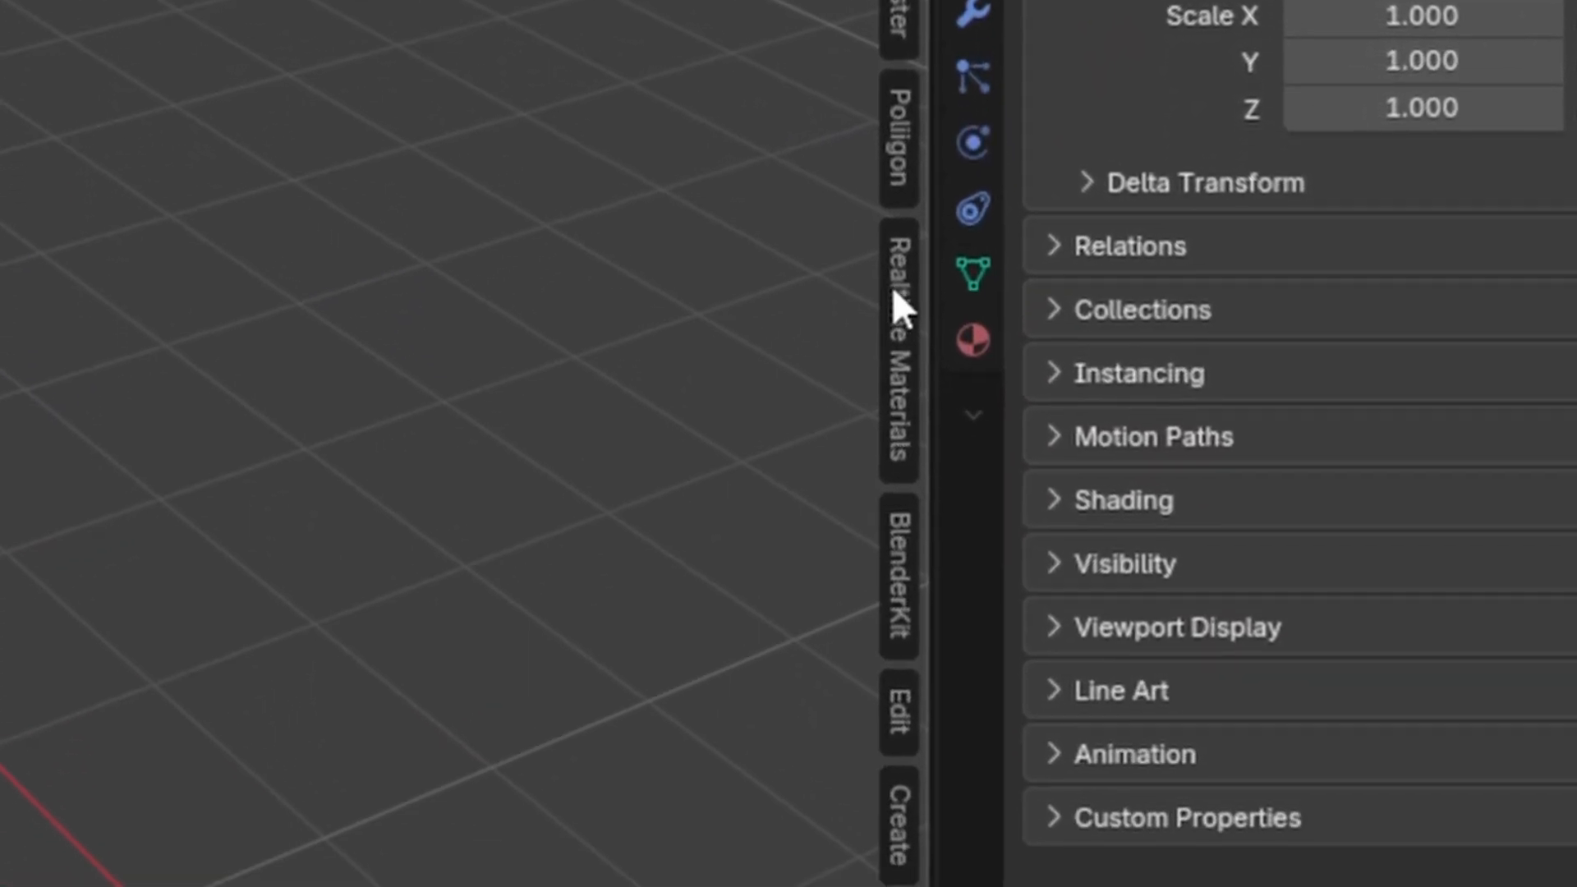
scroll(892, 287, down, 10)
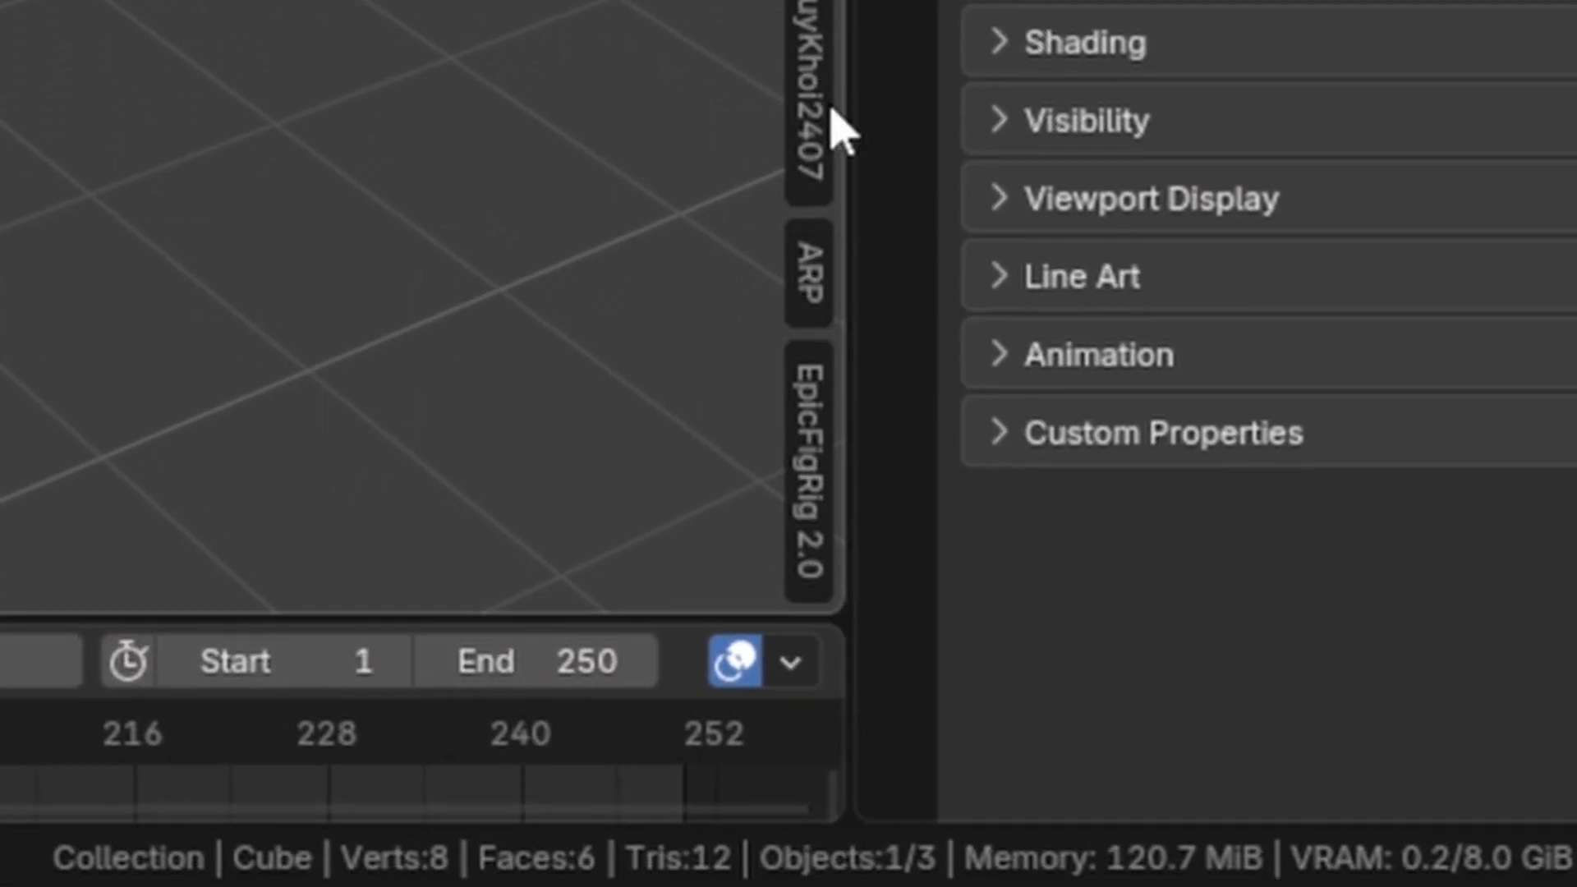
click(815, 458)
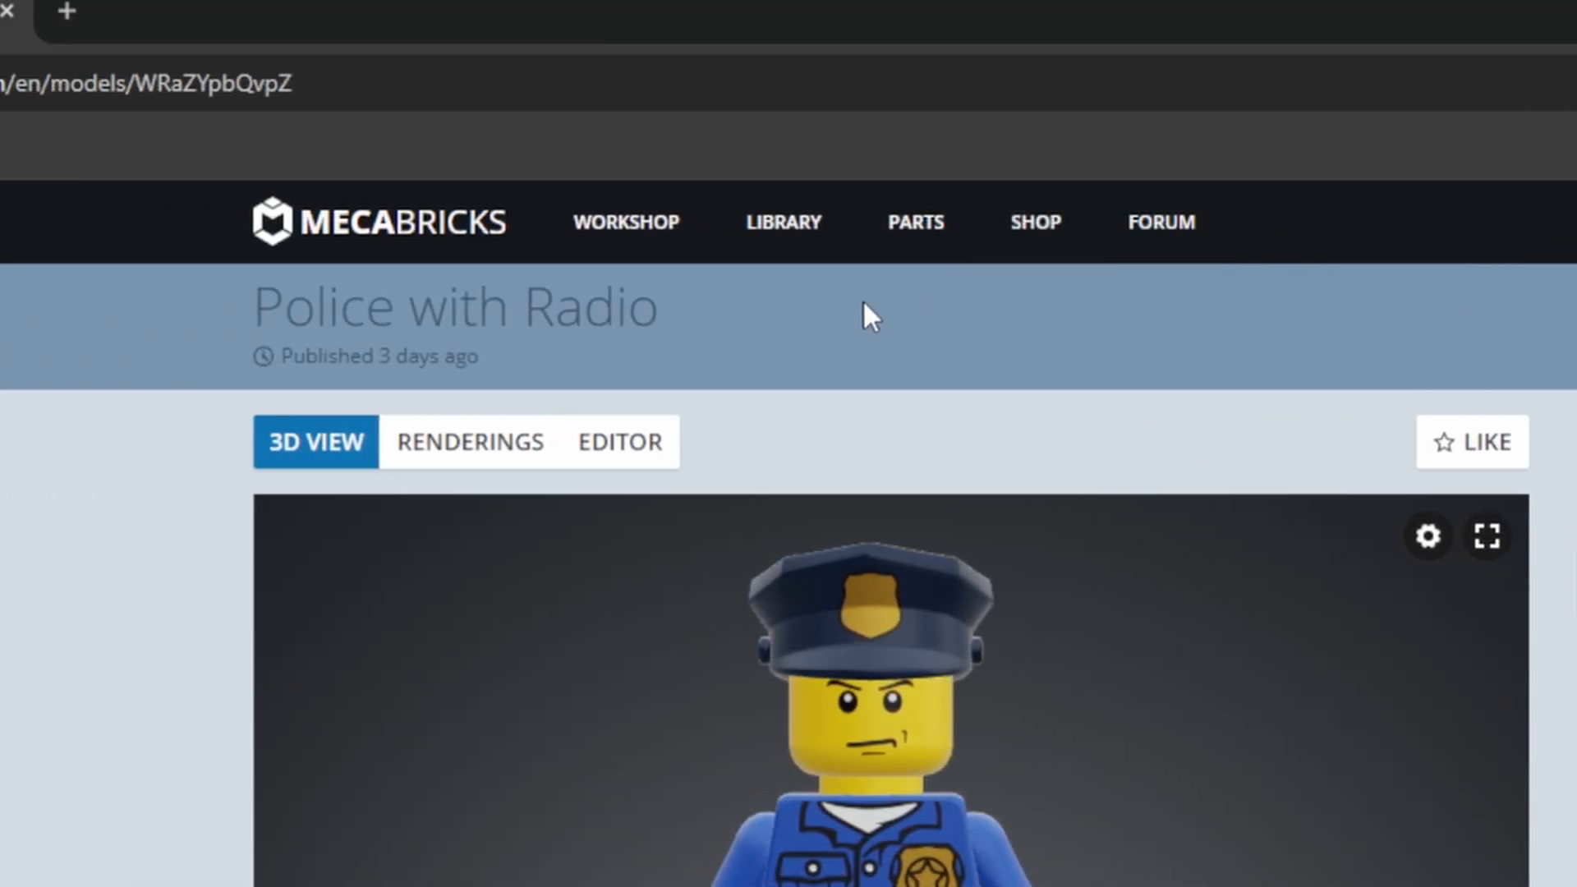
Step: Open the Police with Radio model in the Mecabricks editor and export it in Blender Add-on (.zmbx) format
click(622, 444)
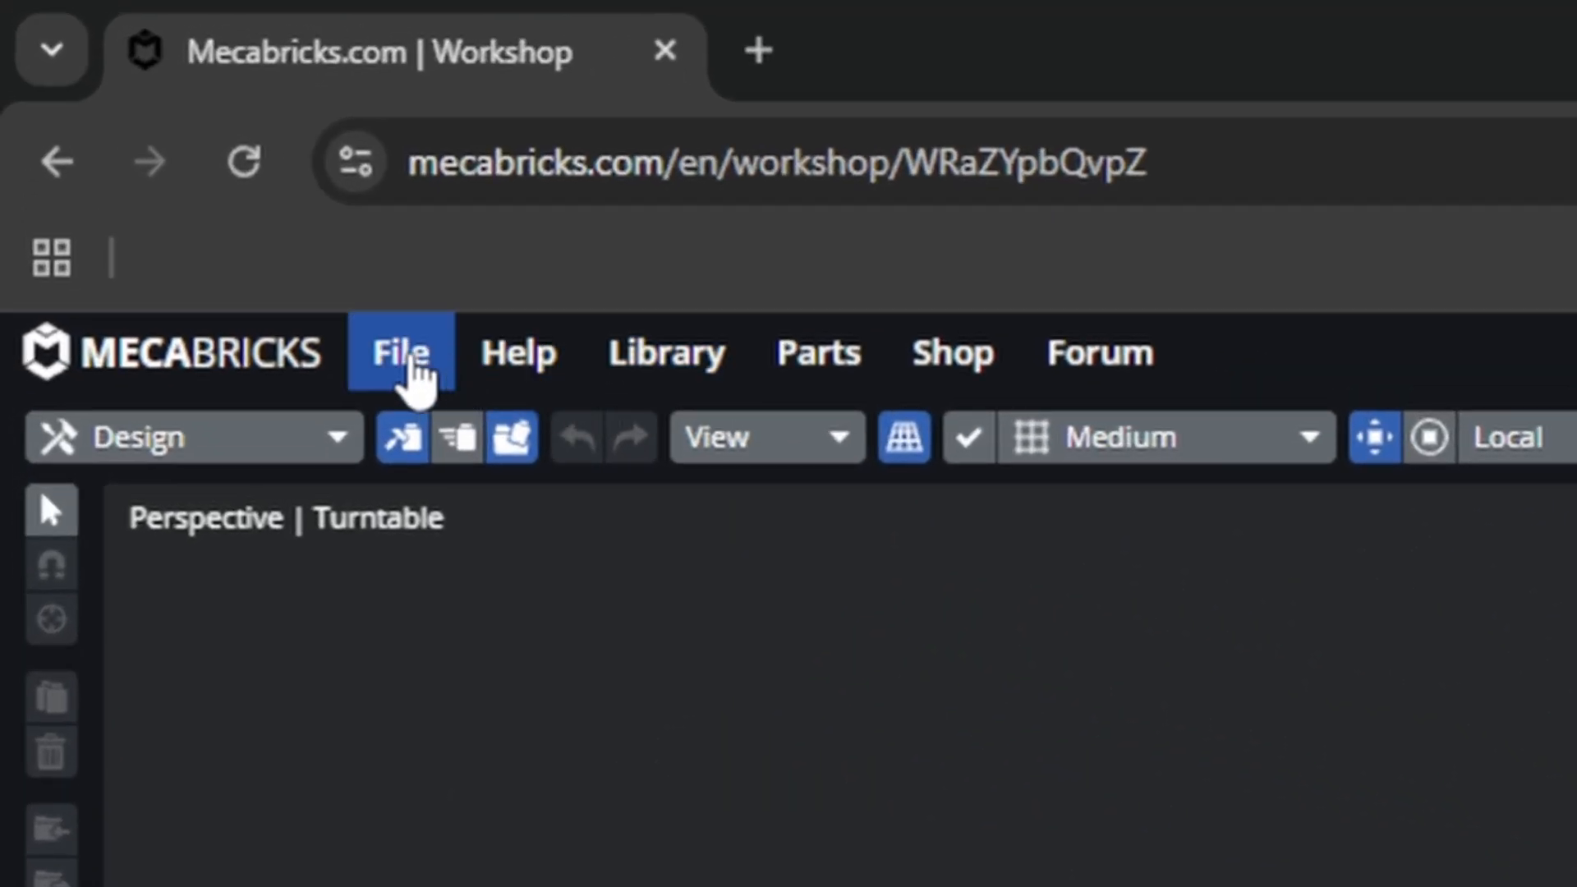
click(132, 117)
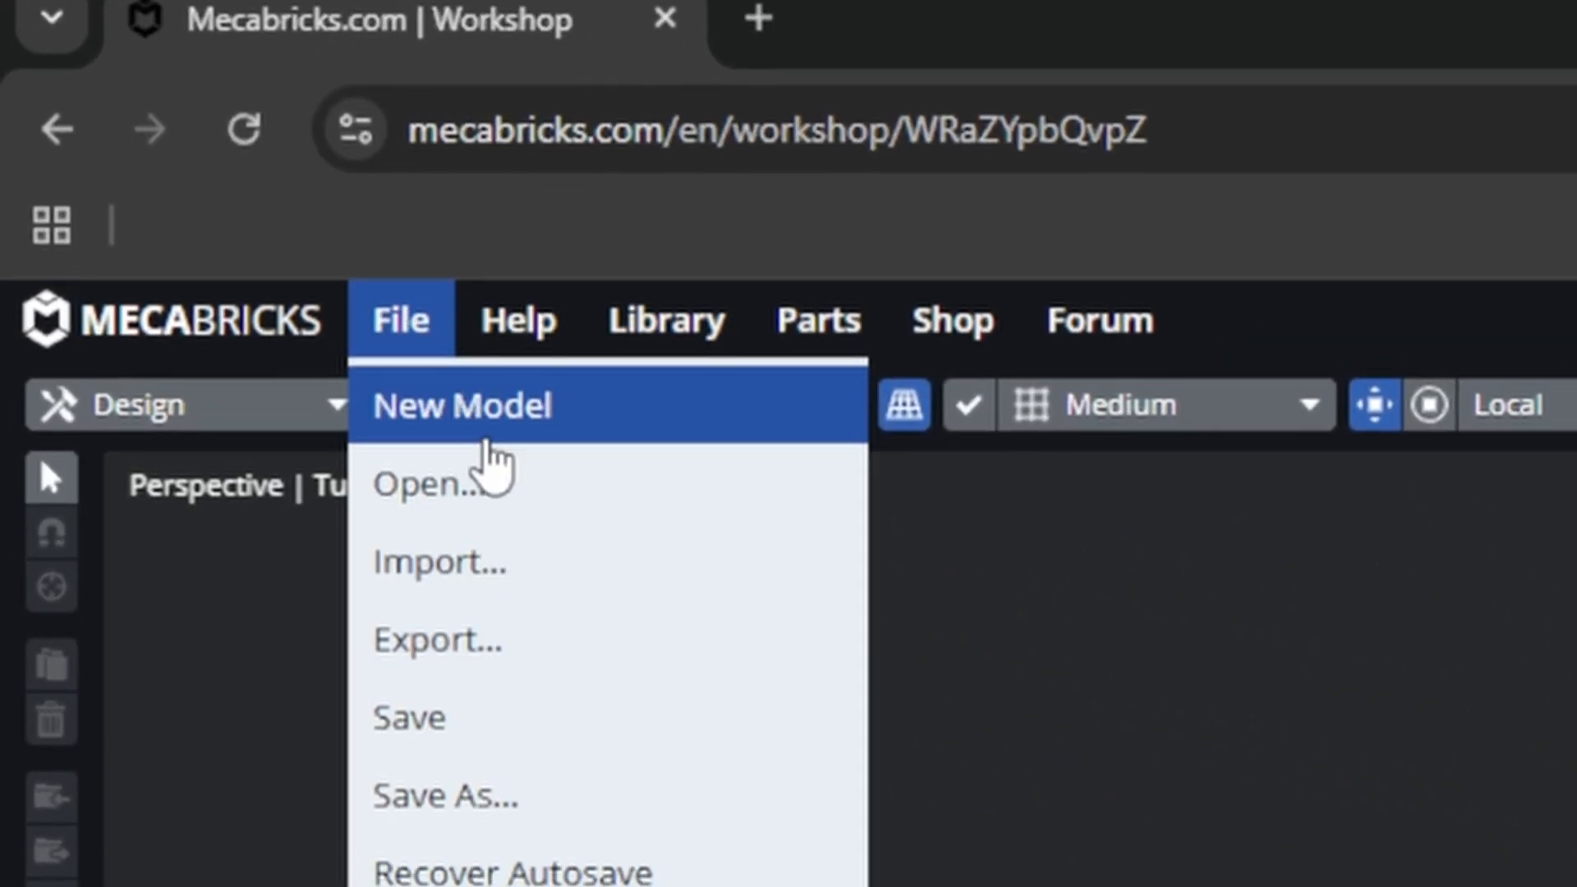
click(550, 639)
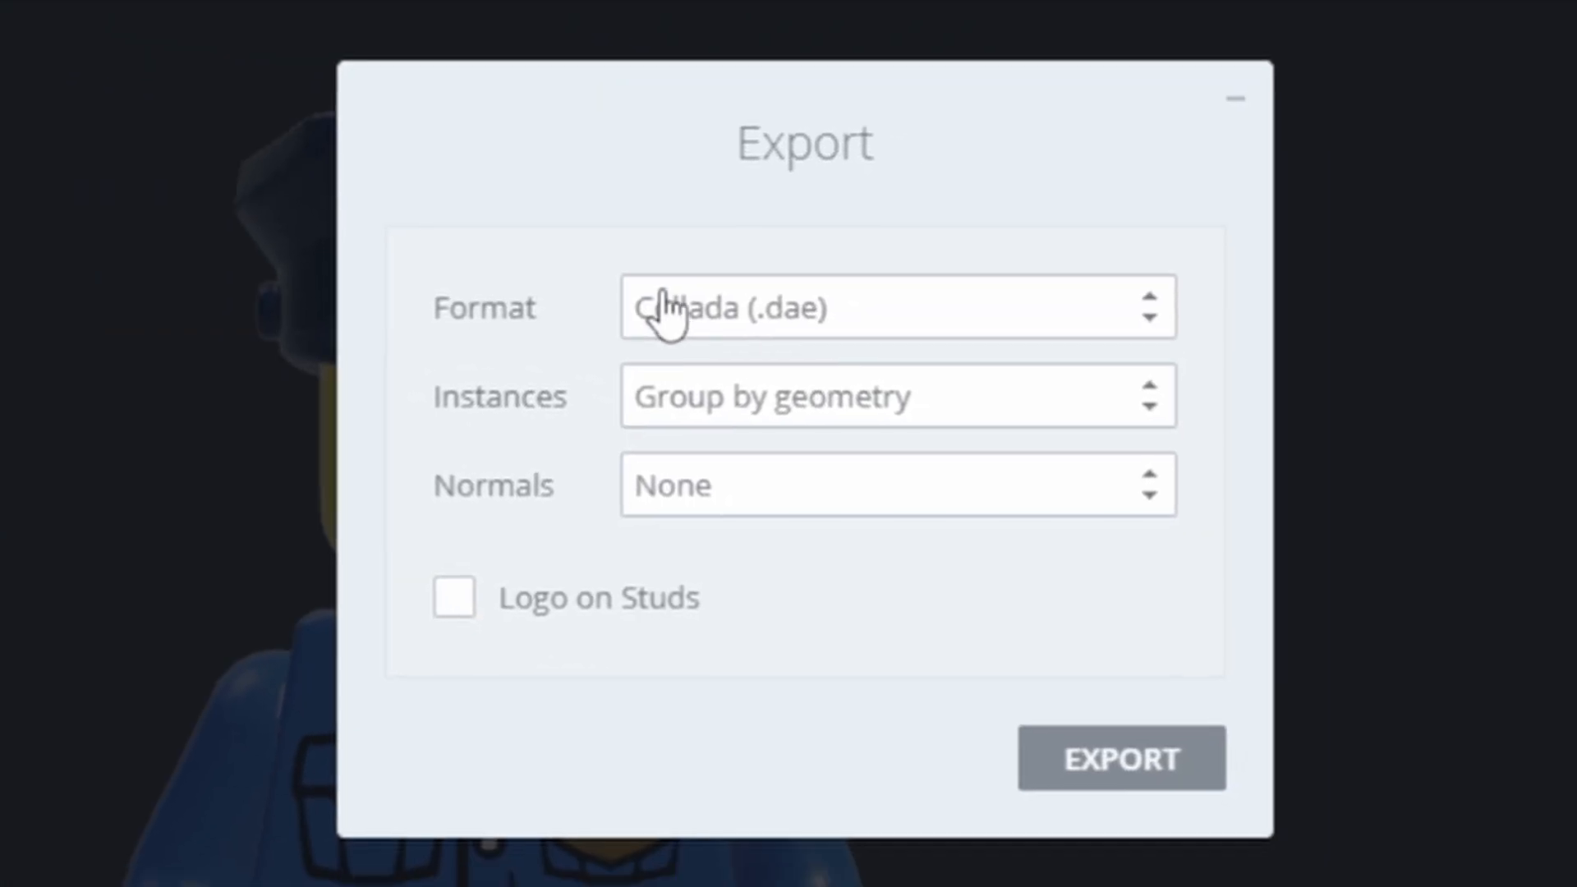
click(667, 308)
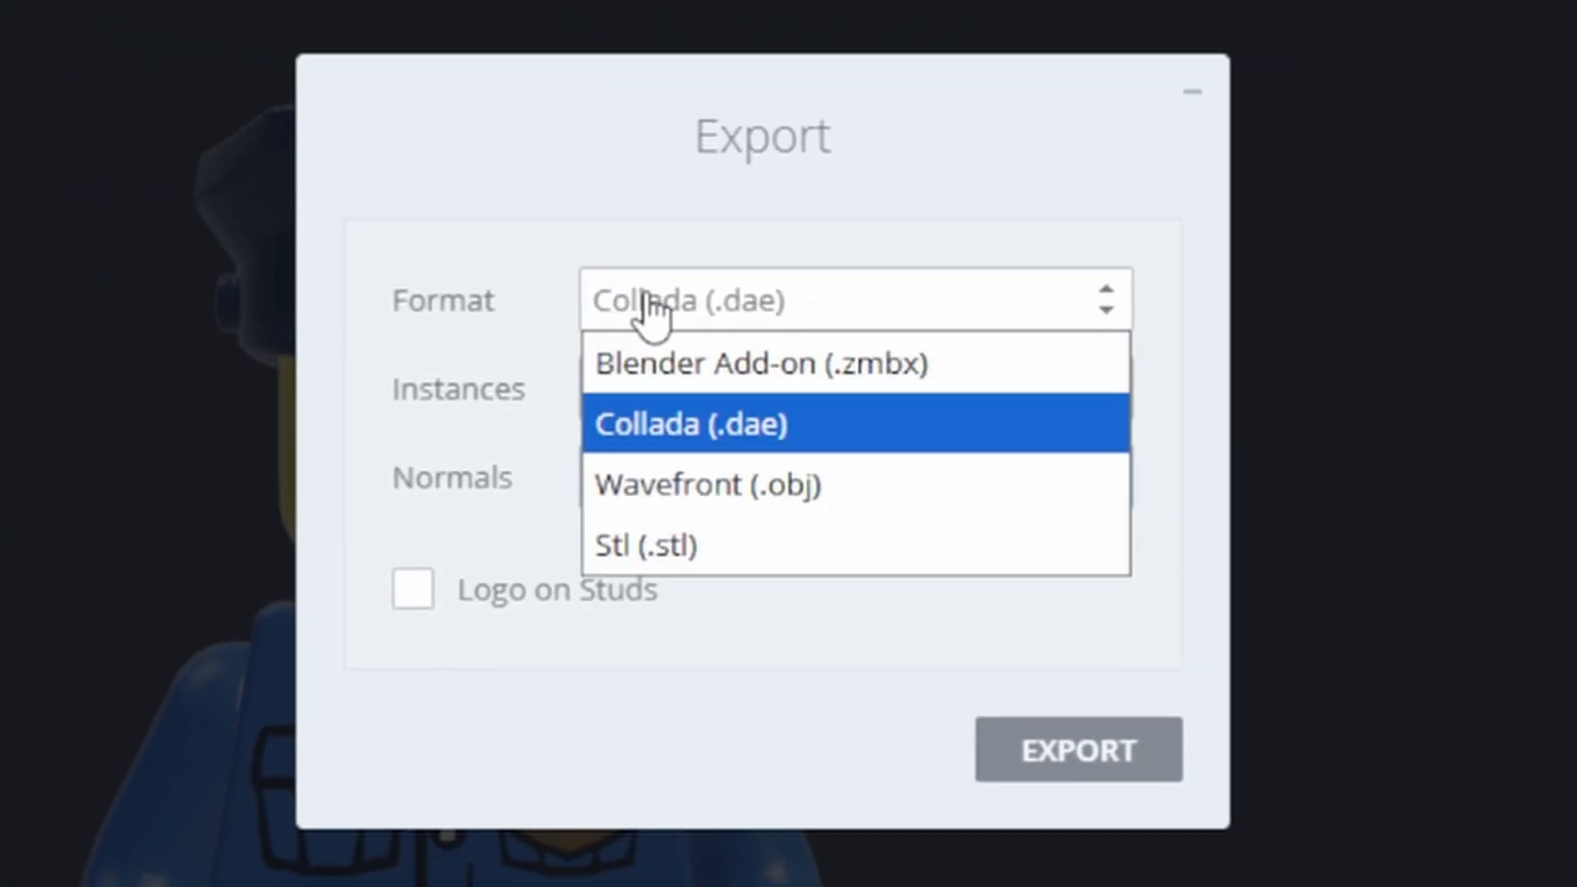
click(800, 387)
click(1051, 510)
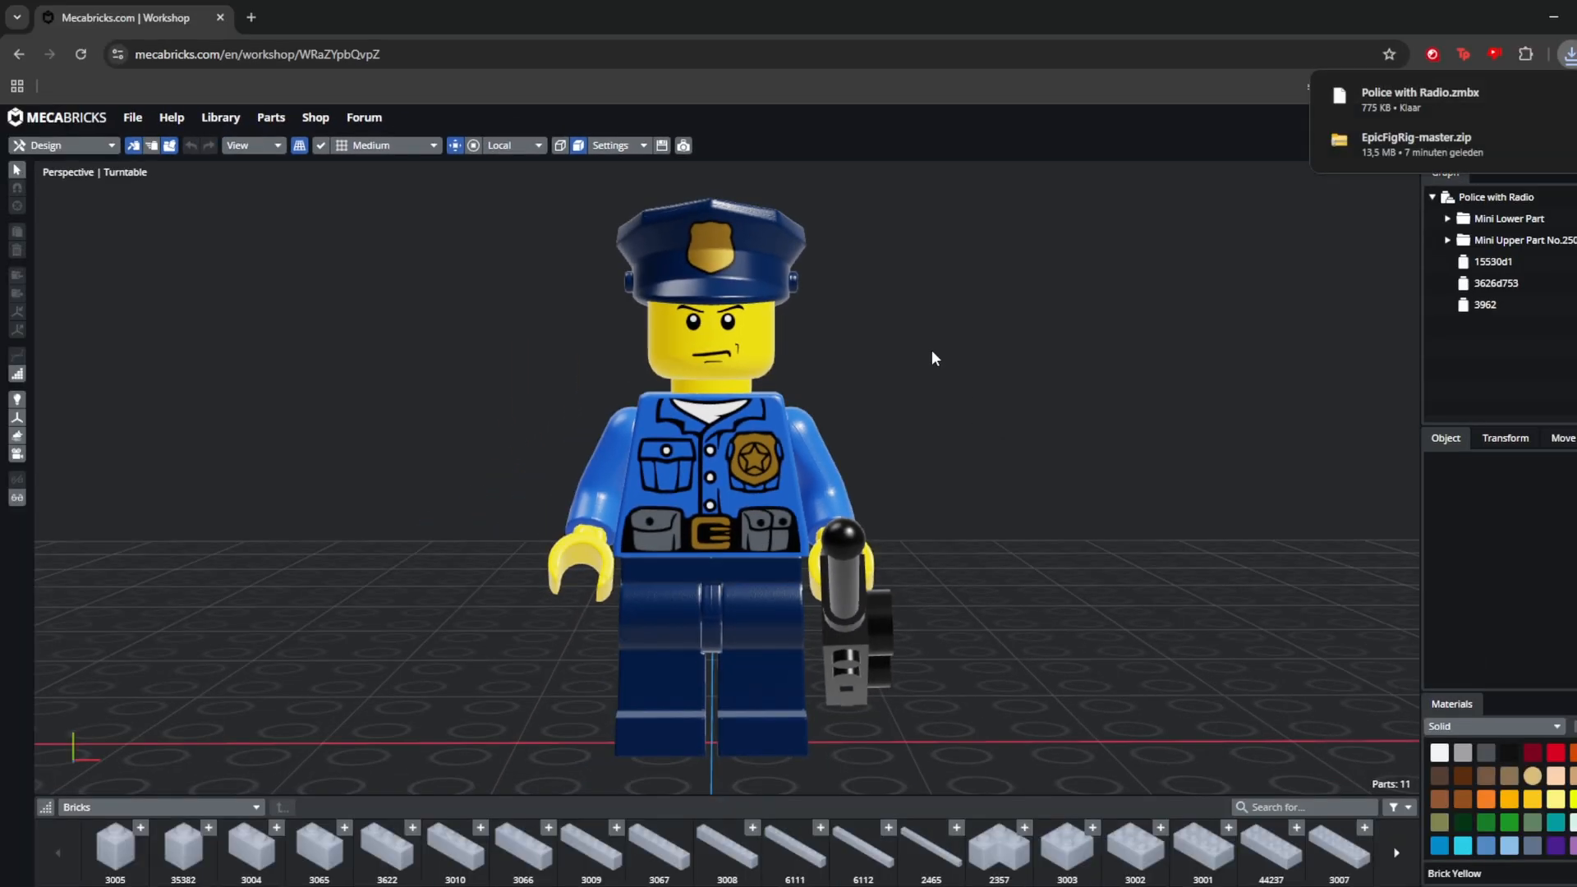
Step: In Blender, import the Mecabricks file Police with Radio.zmbx from Downloads and display it in Material Preview shading
mouse_move(1168, 883)
click(1174, 844)
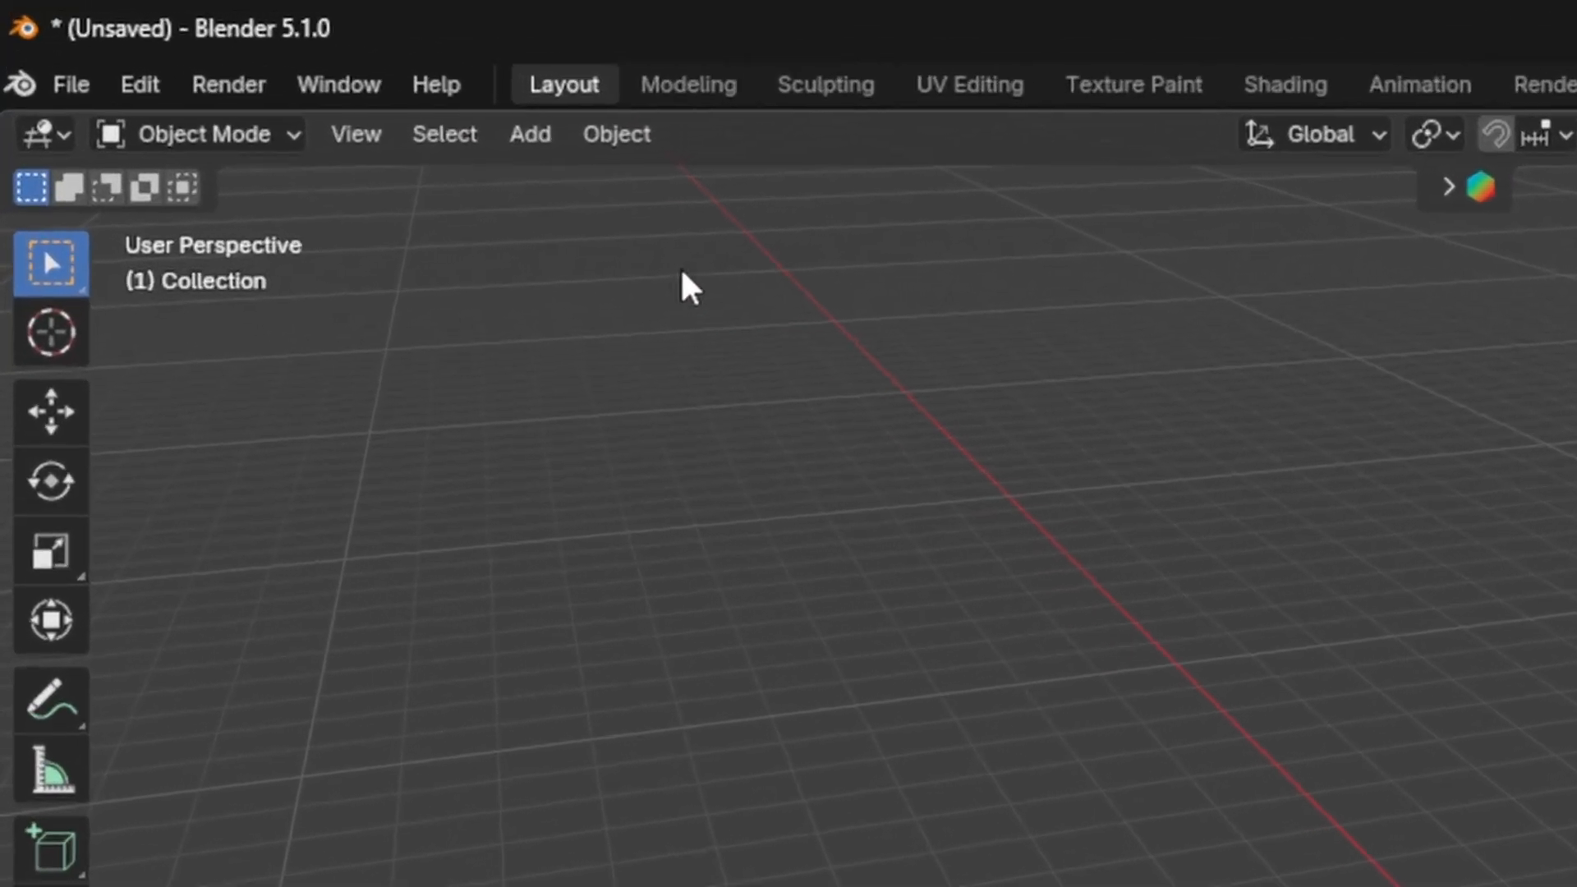
click(86, 102)
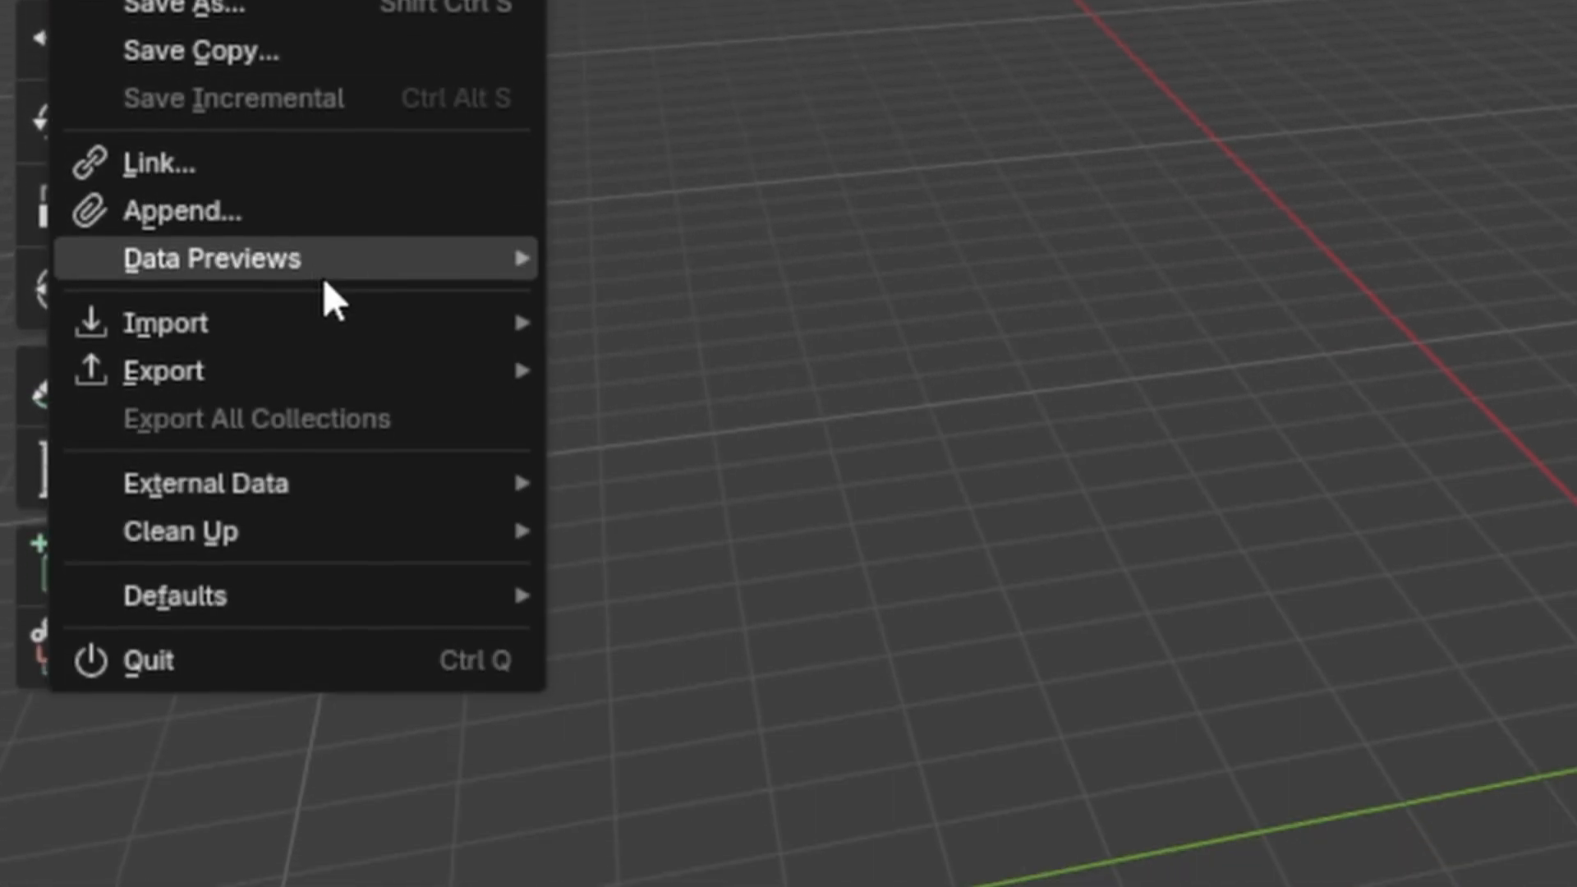
mouse_move(333, 781)
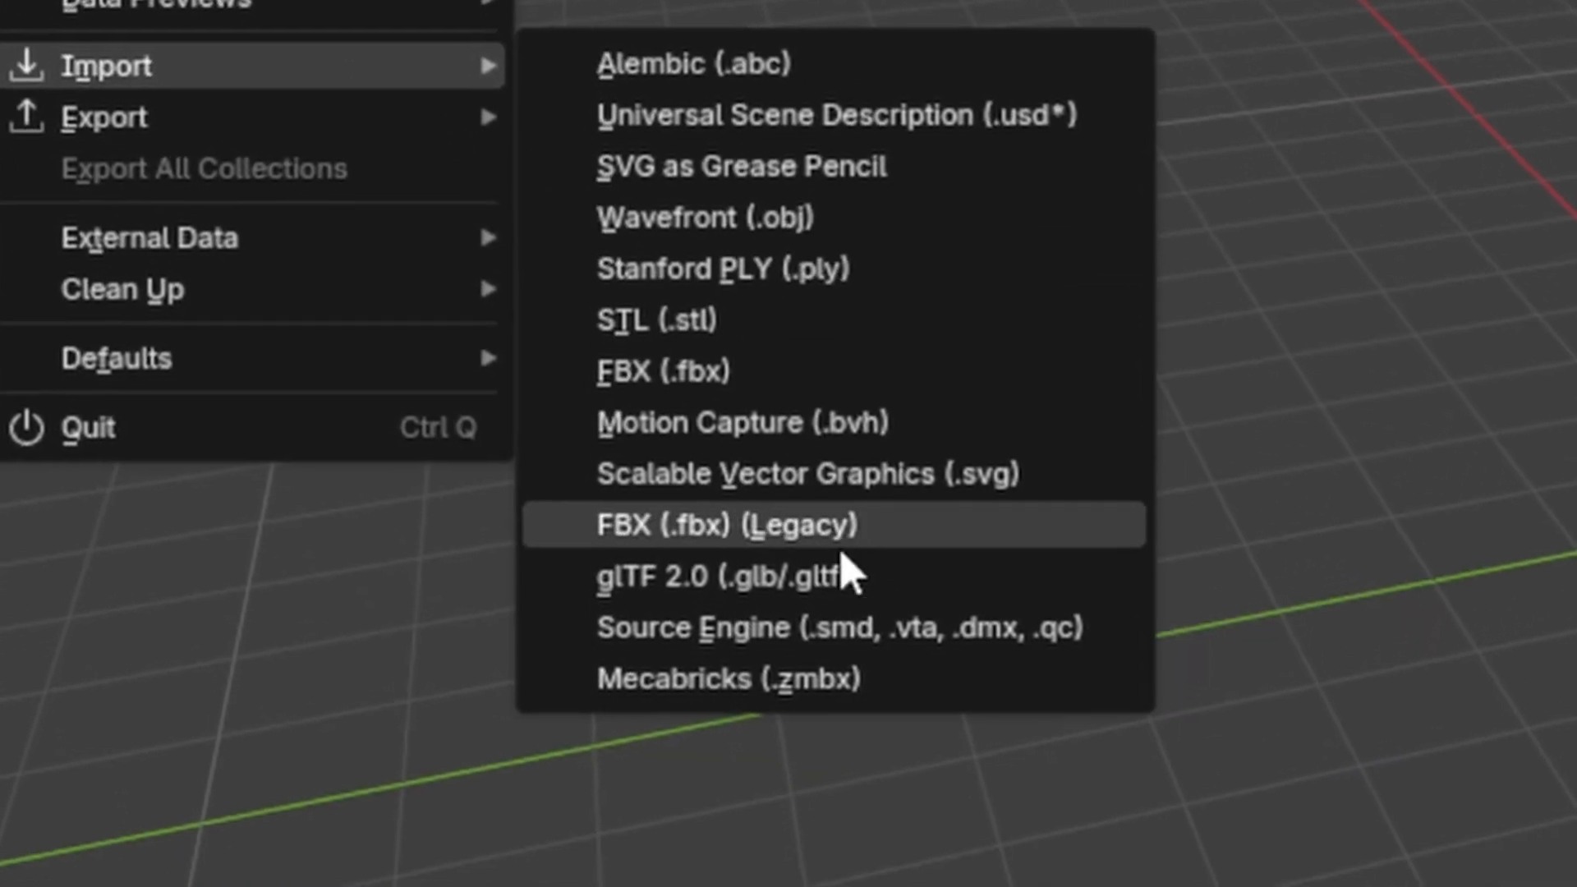
click(874, 467)
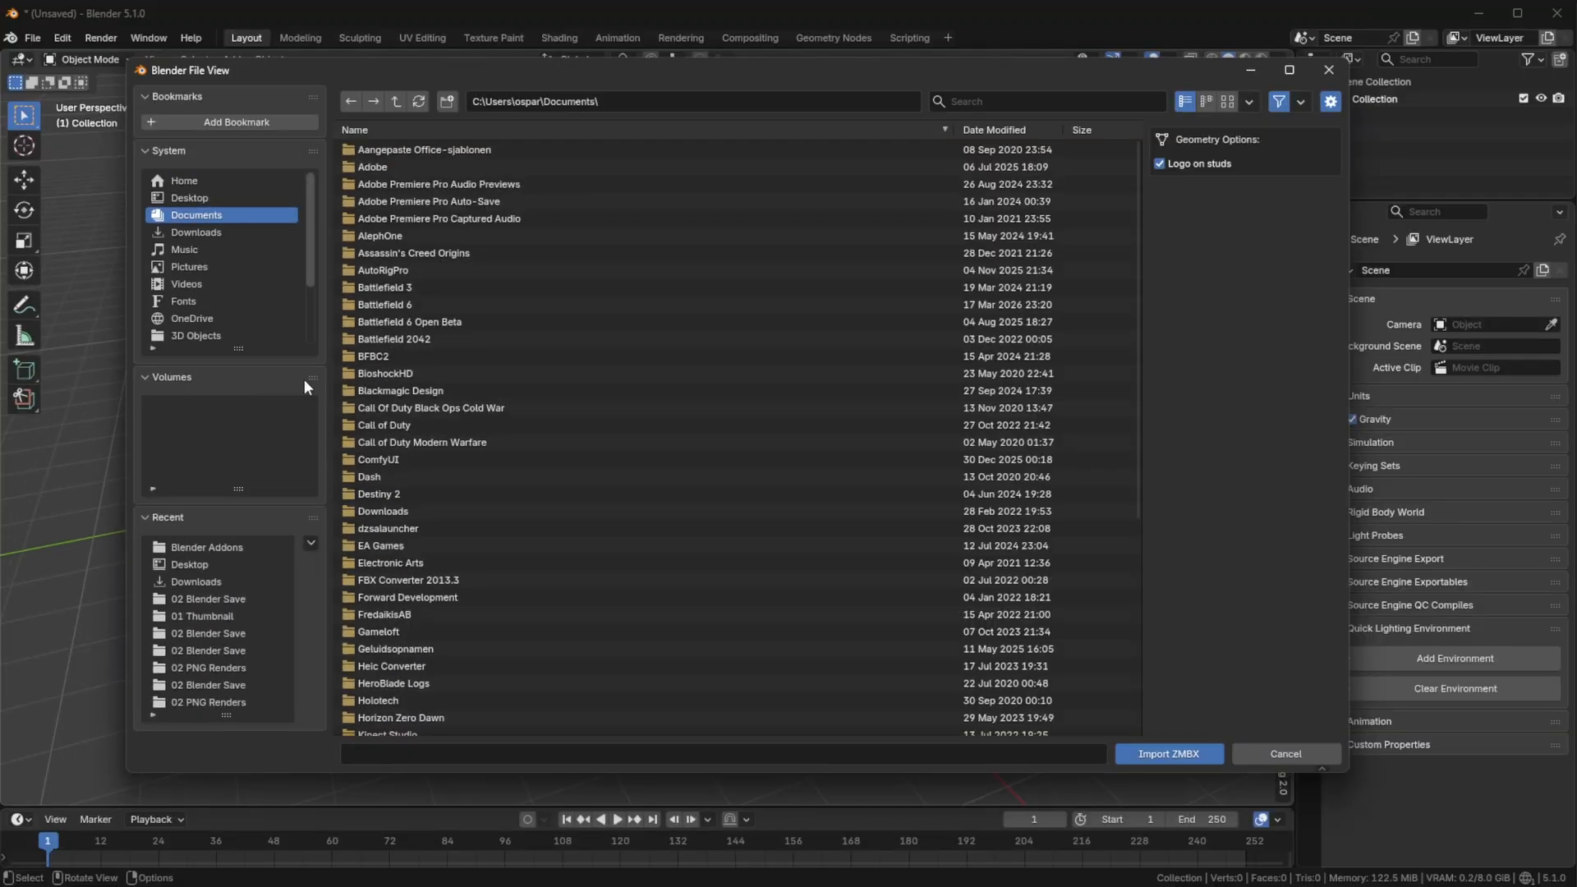
click(245, 233)
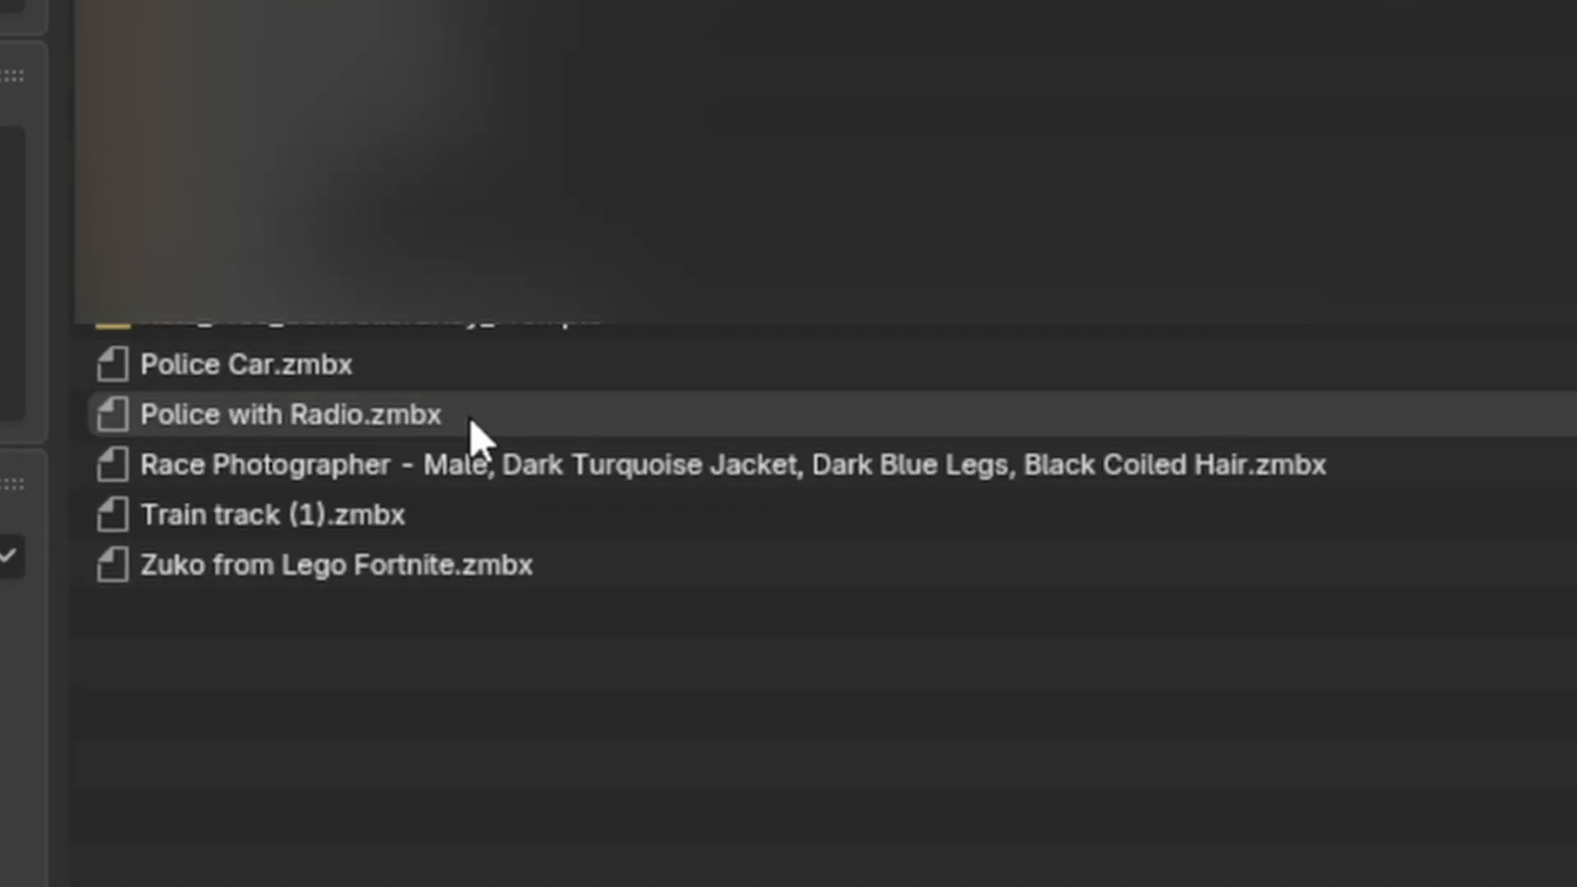
click(471, 591)
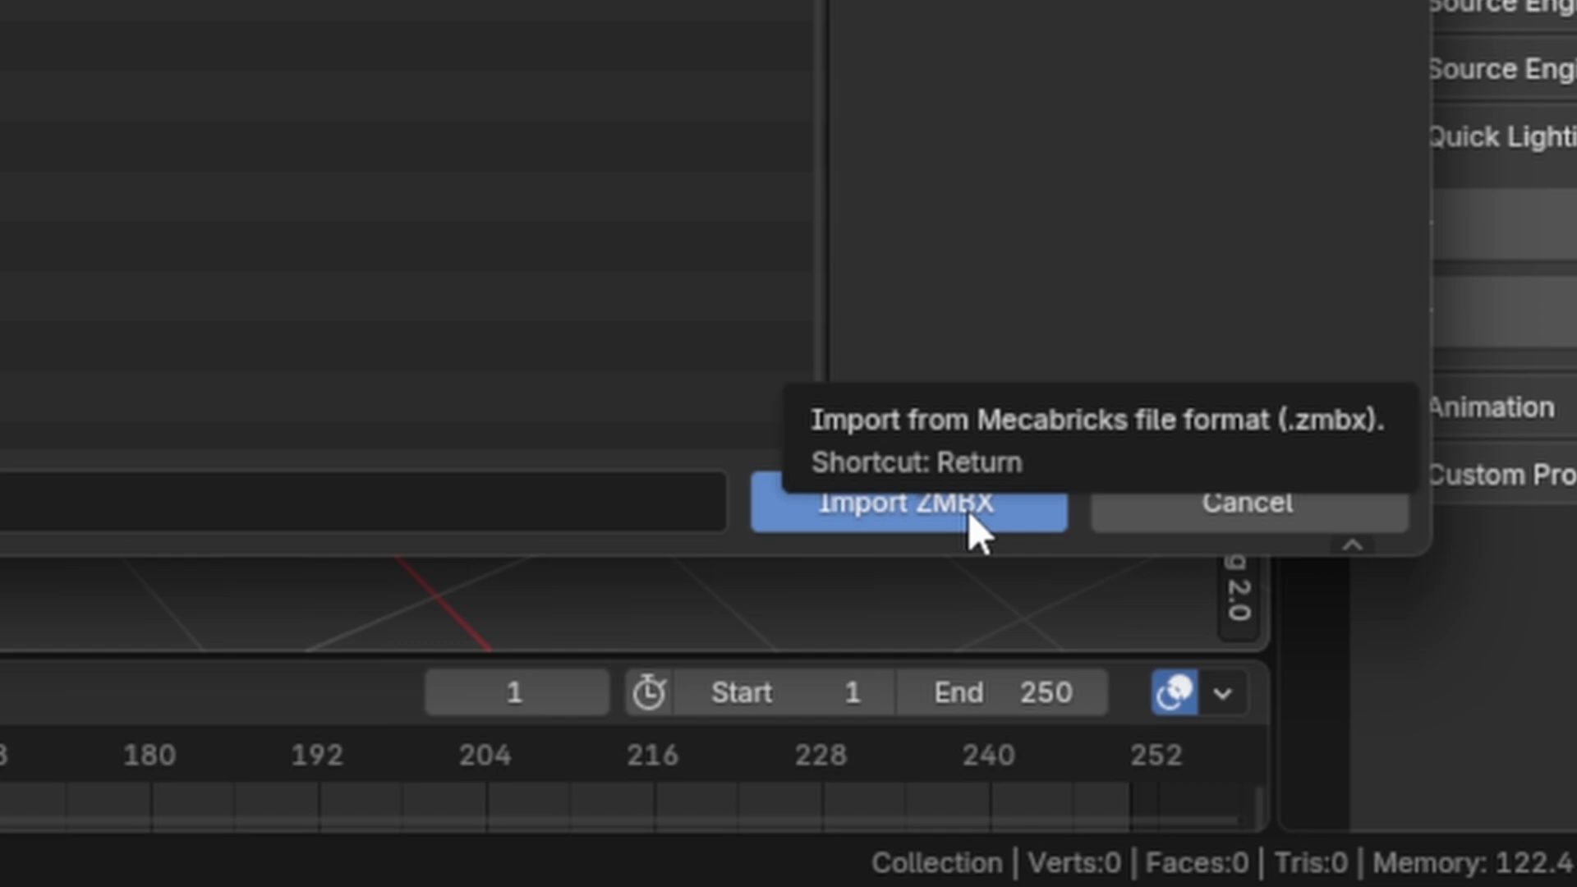
click(971, 519)
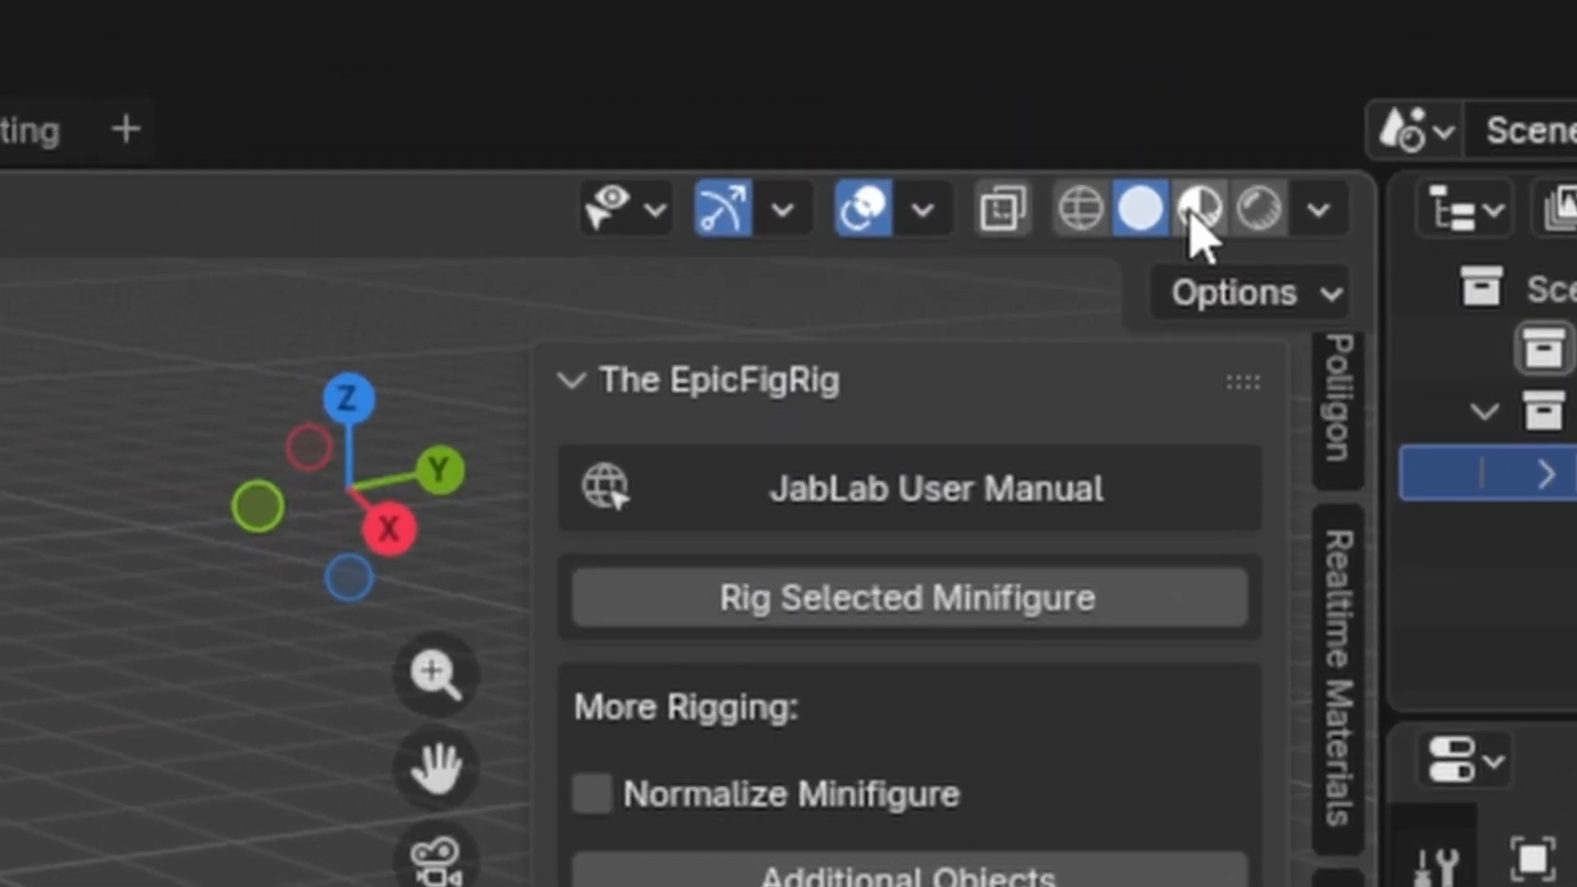
click(1195, 212)
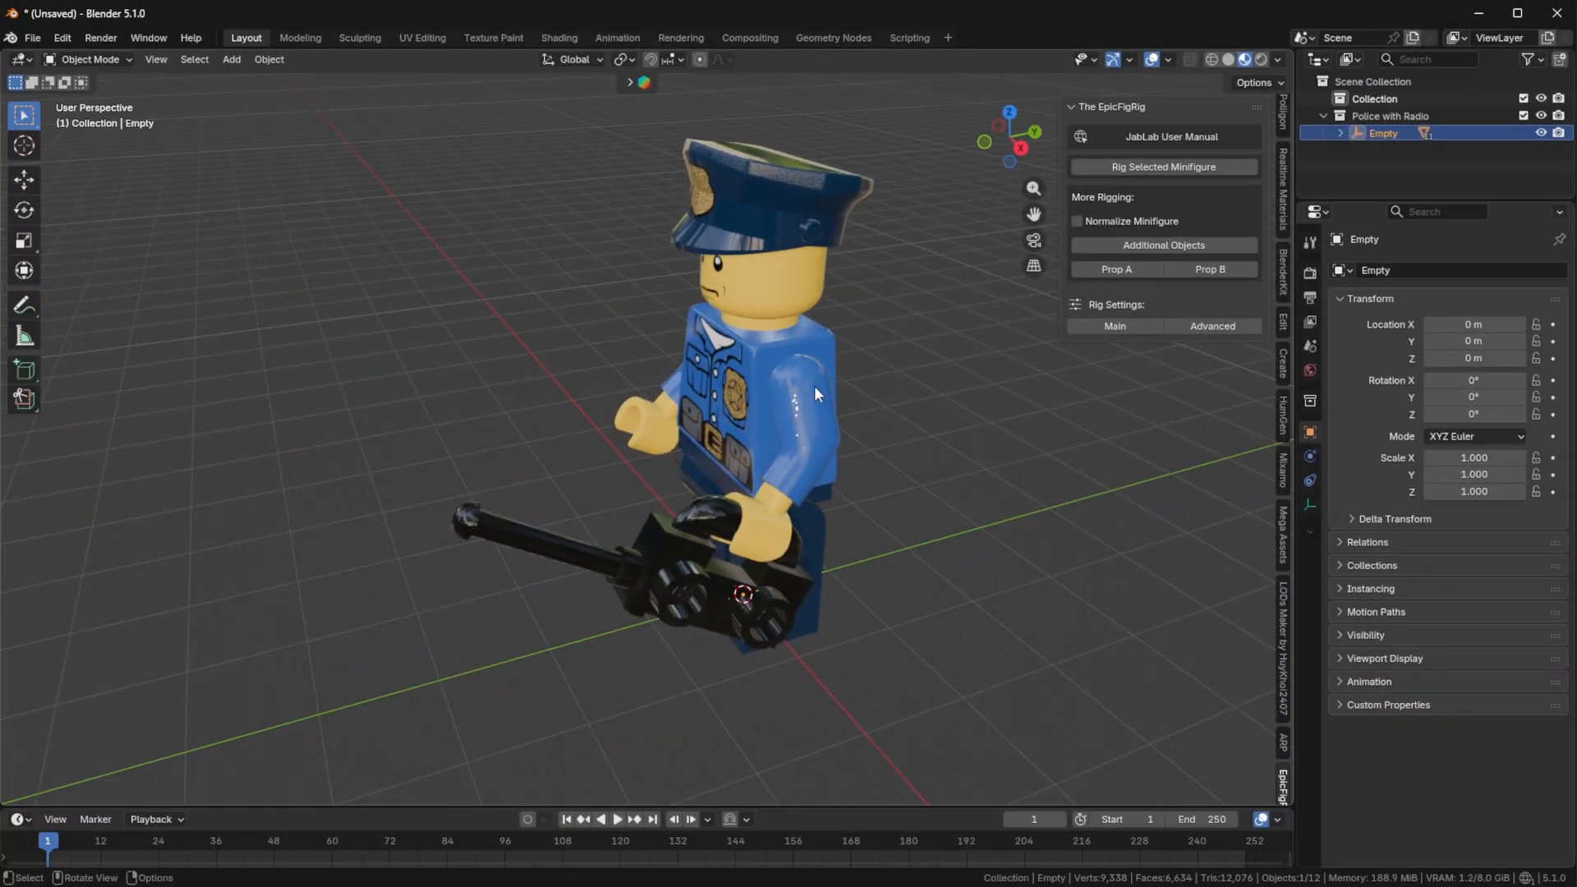
middle_drag(815, 387, 986, 337)
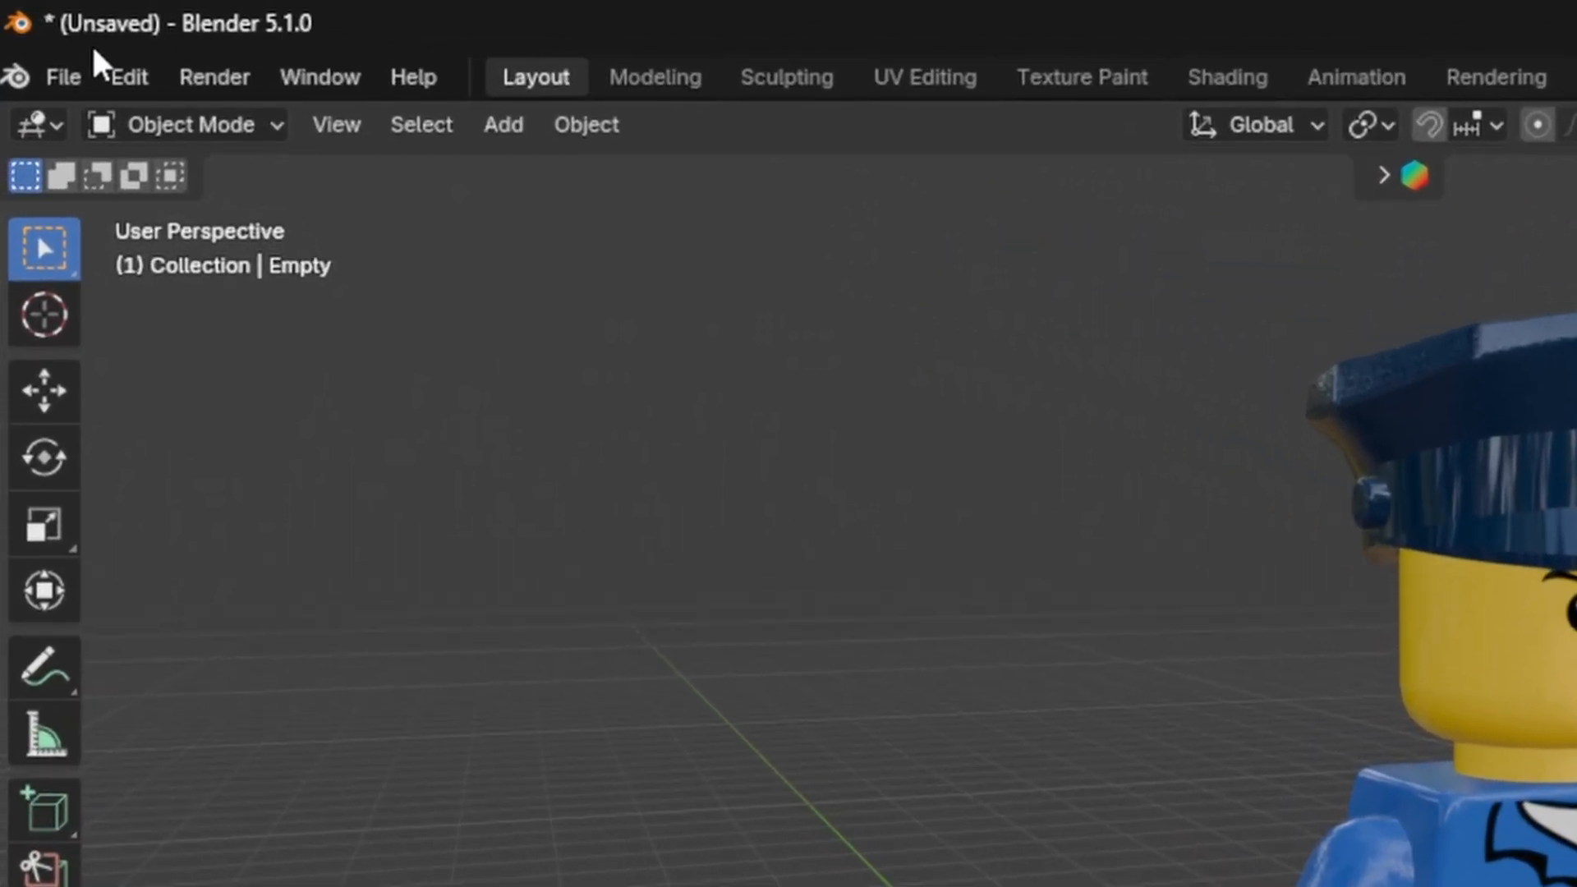
Step: Save the scene to the Desktop as Police with radio.blend
click(34, 37)
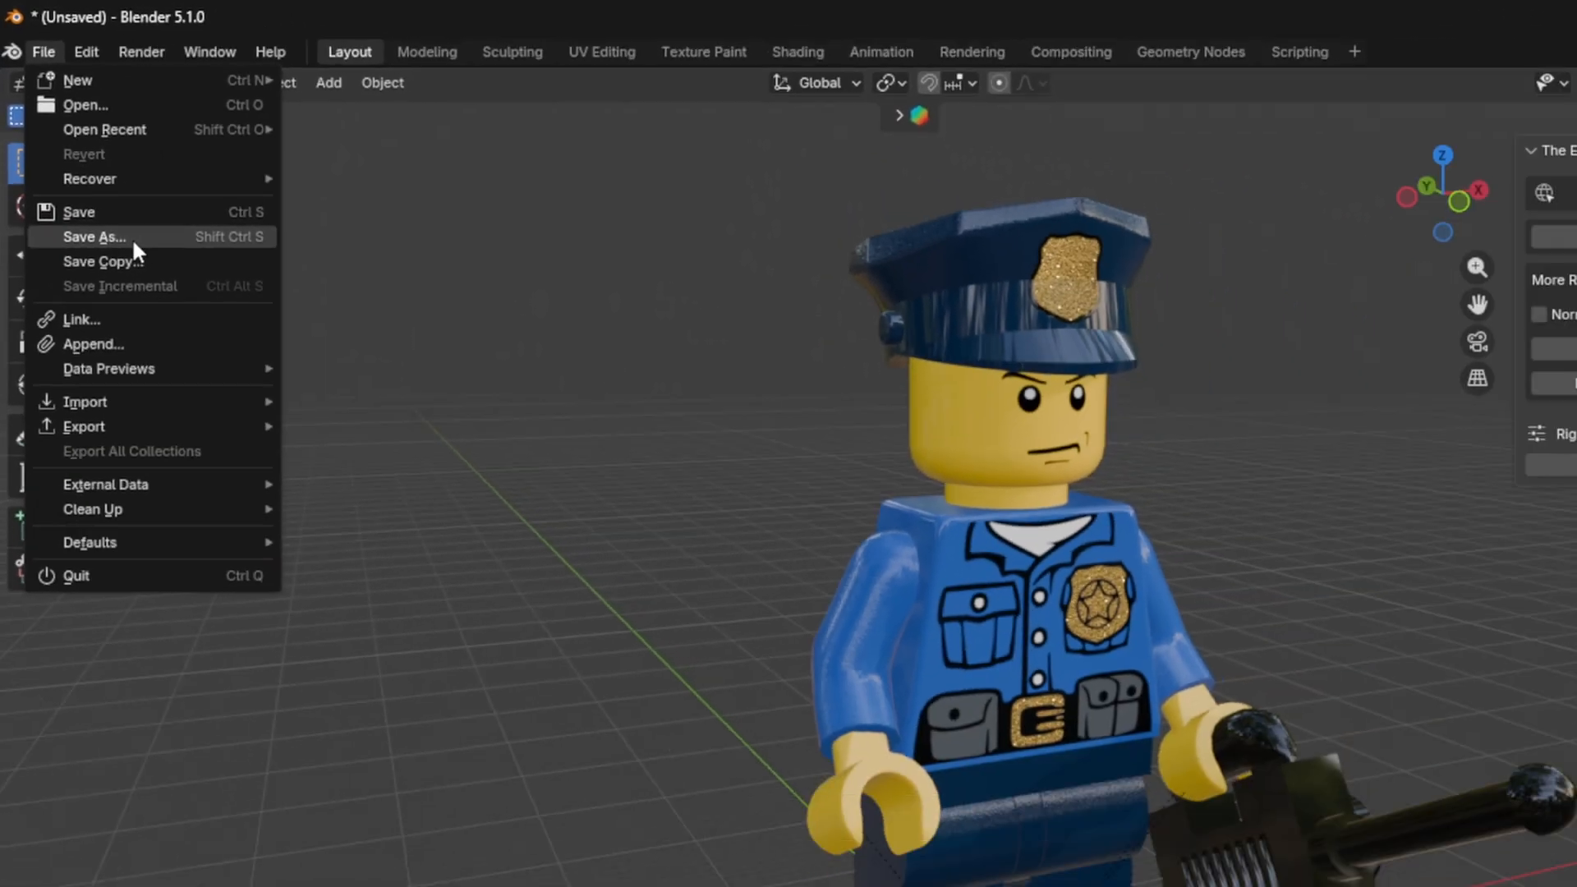
click(164, 364)
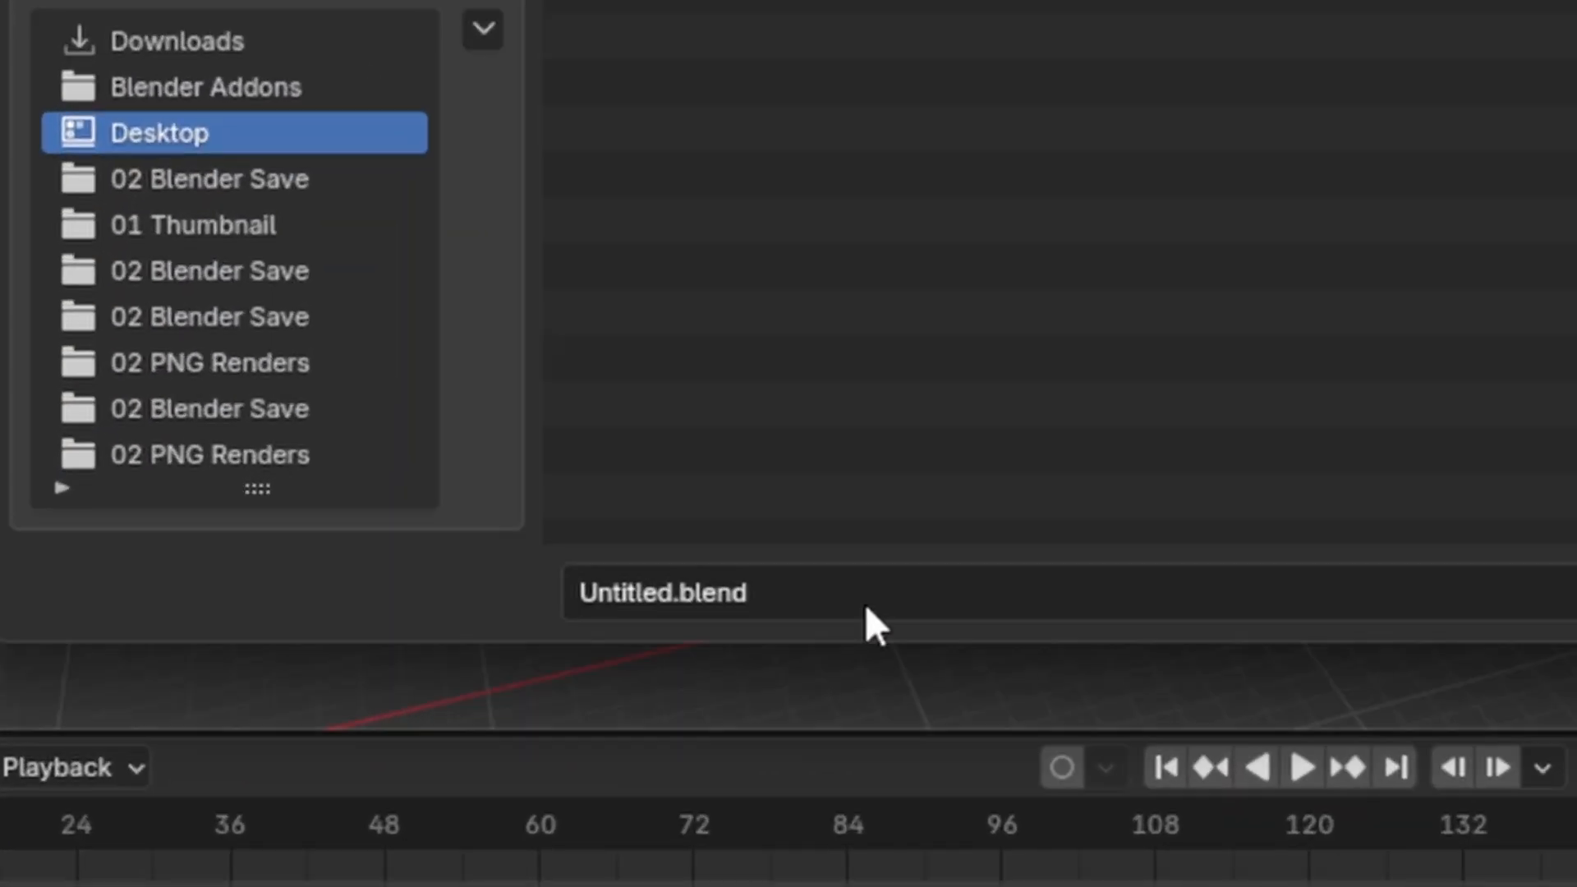
click(452, 754)
text(Police with radio)
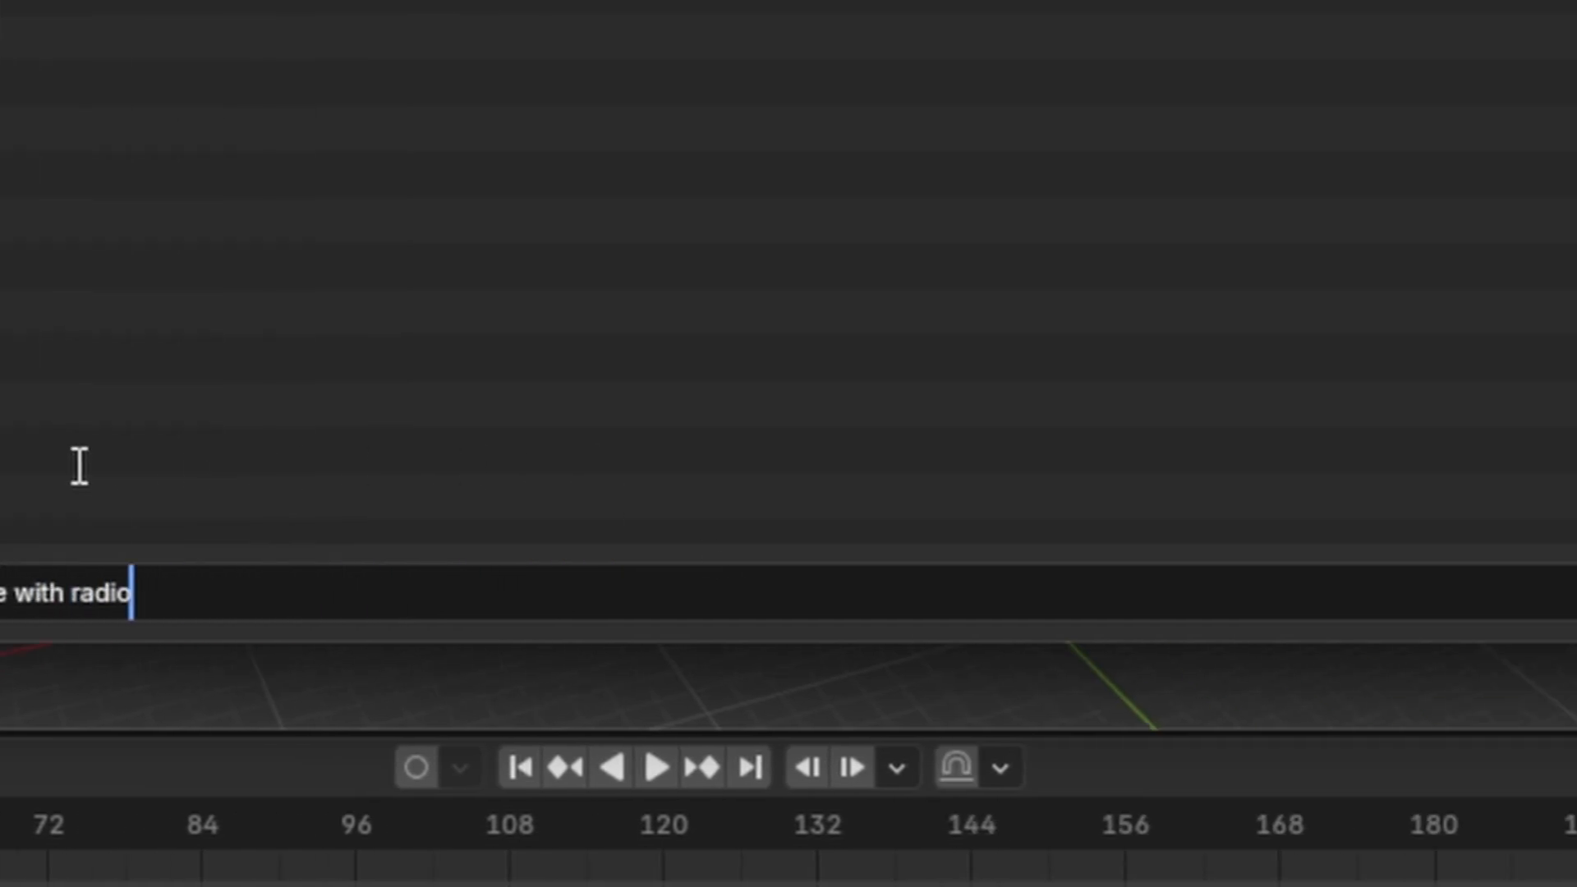
click(749, 591)
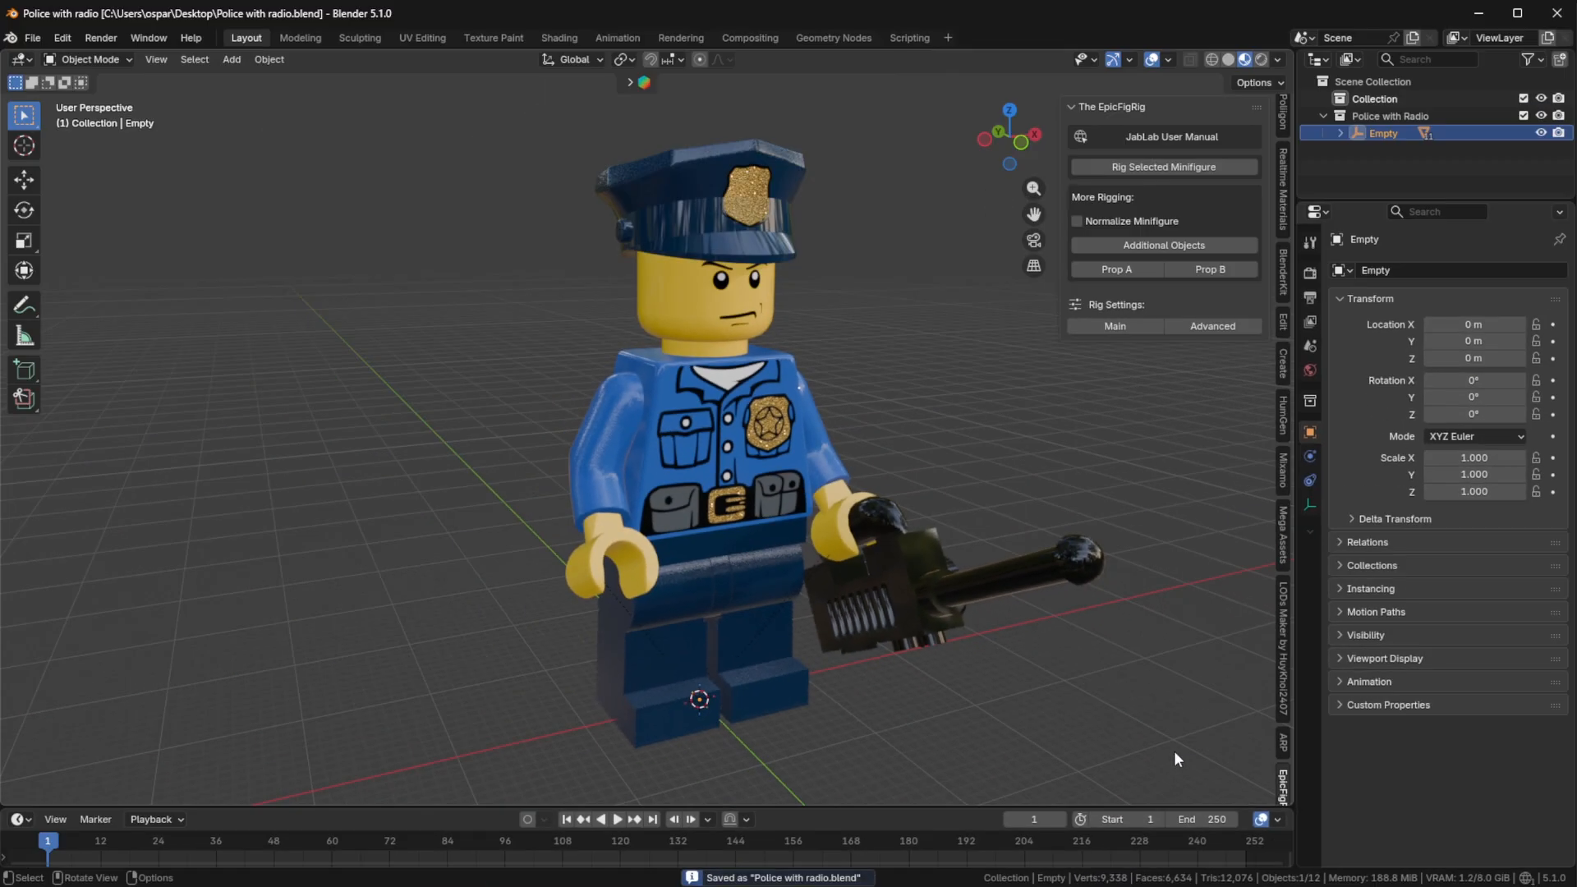
Step: Select every mesh part under the Empty, from part to part.010, and rig them with Rig Selected Minifigure
click(1174, 751)
drag(1378, 200, 1378, 400)
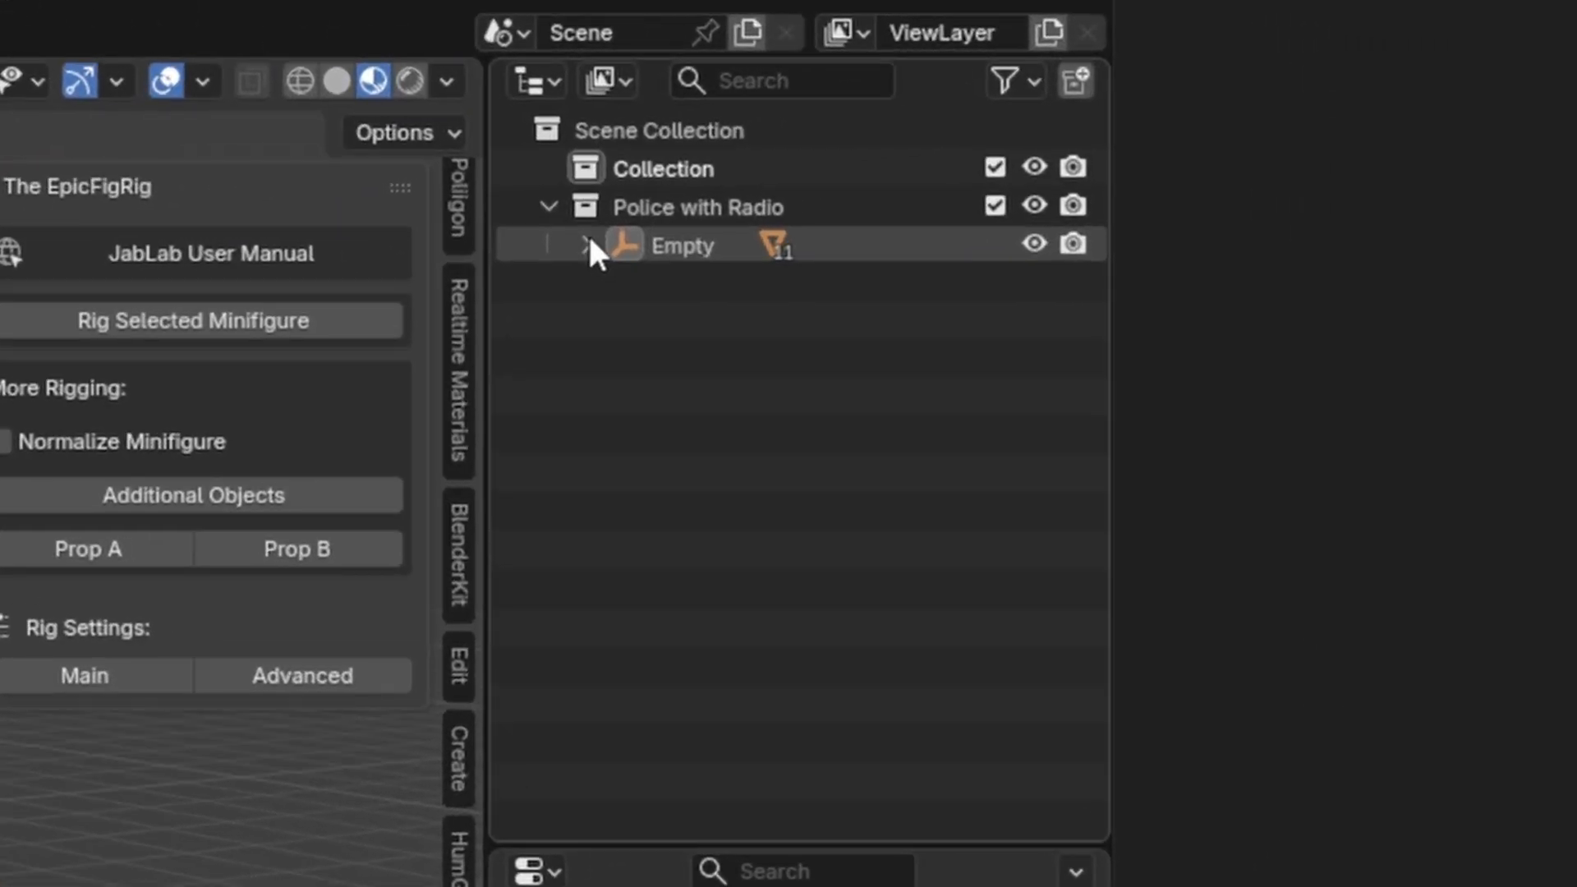
click(1341, 133)
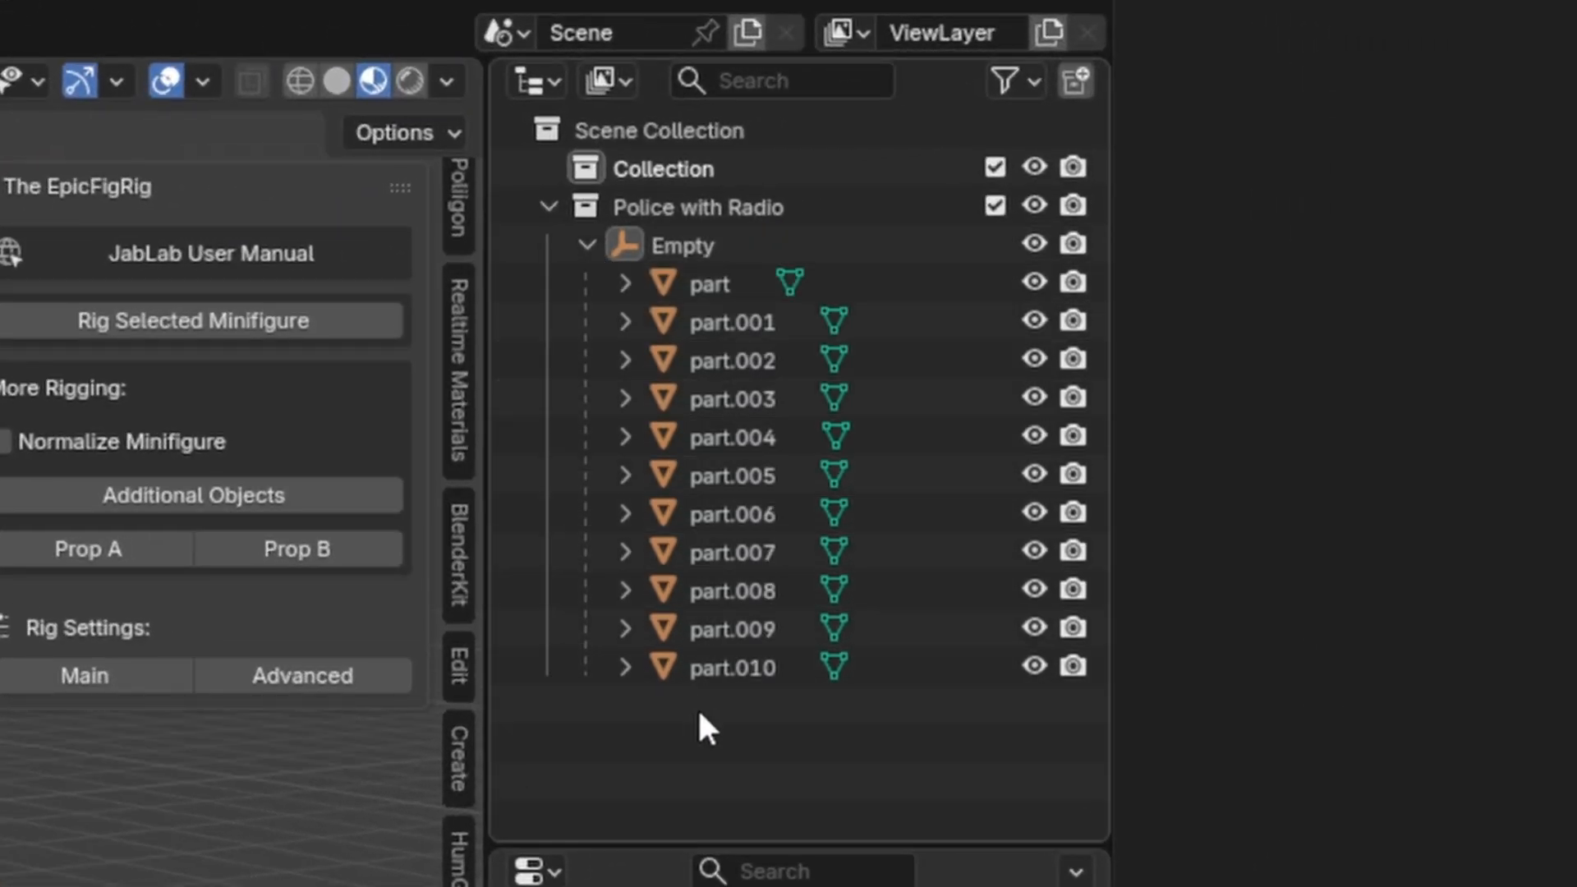
drag(687, 469, 657, 279)
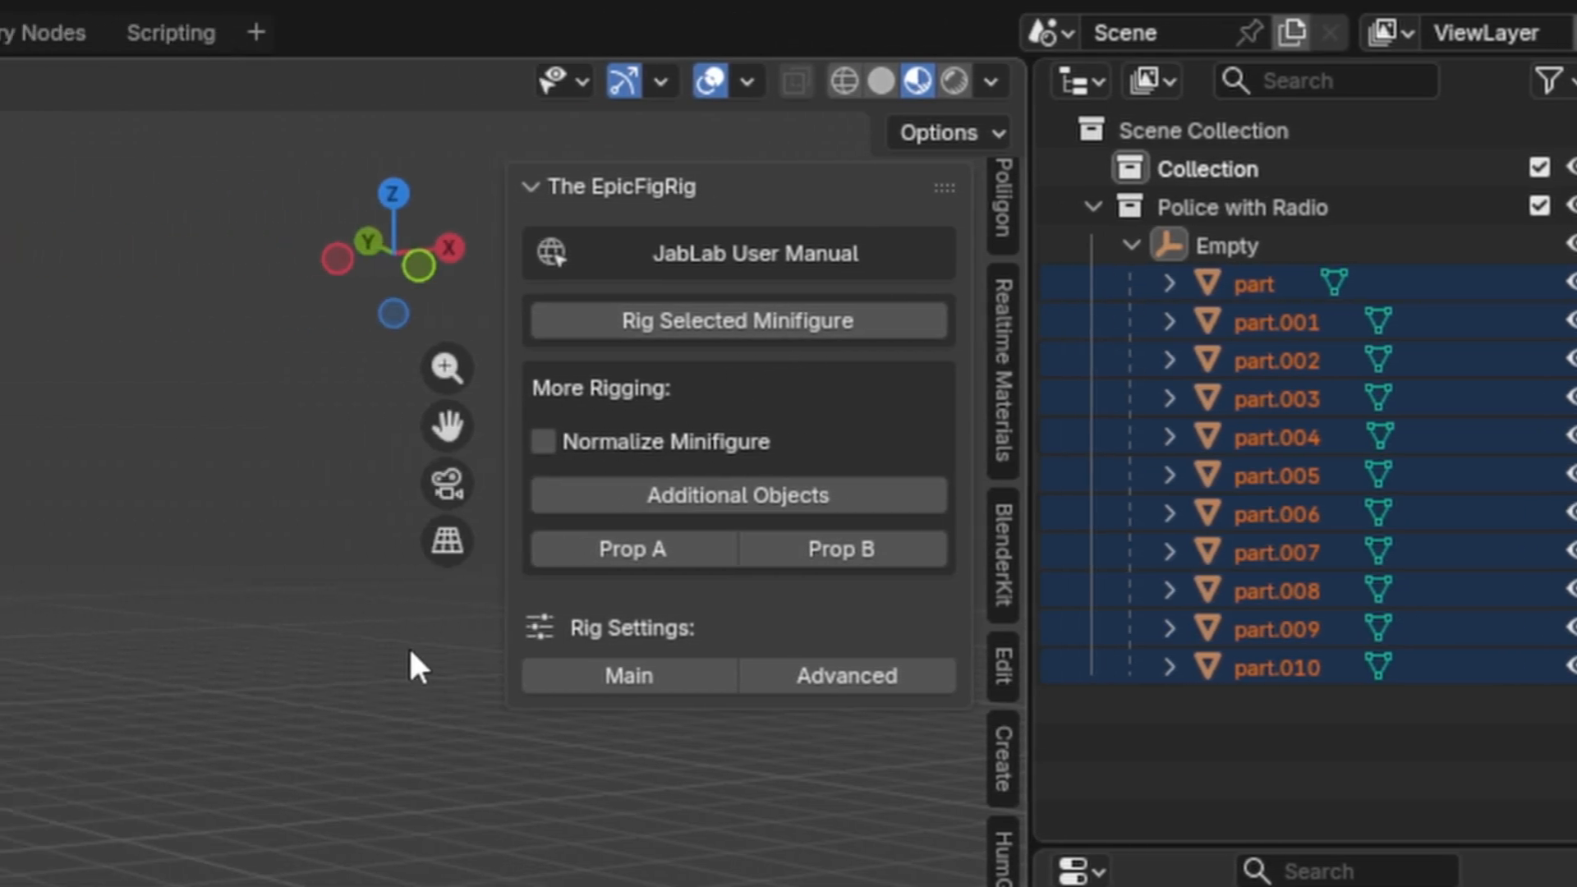
click(797, 322)
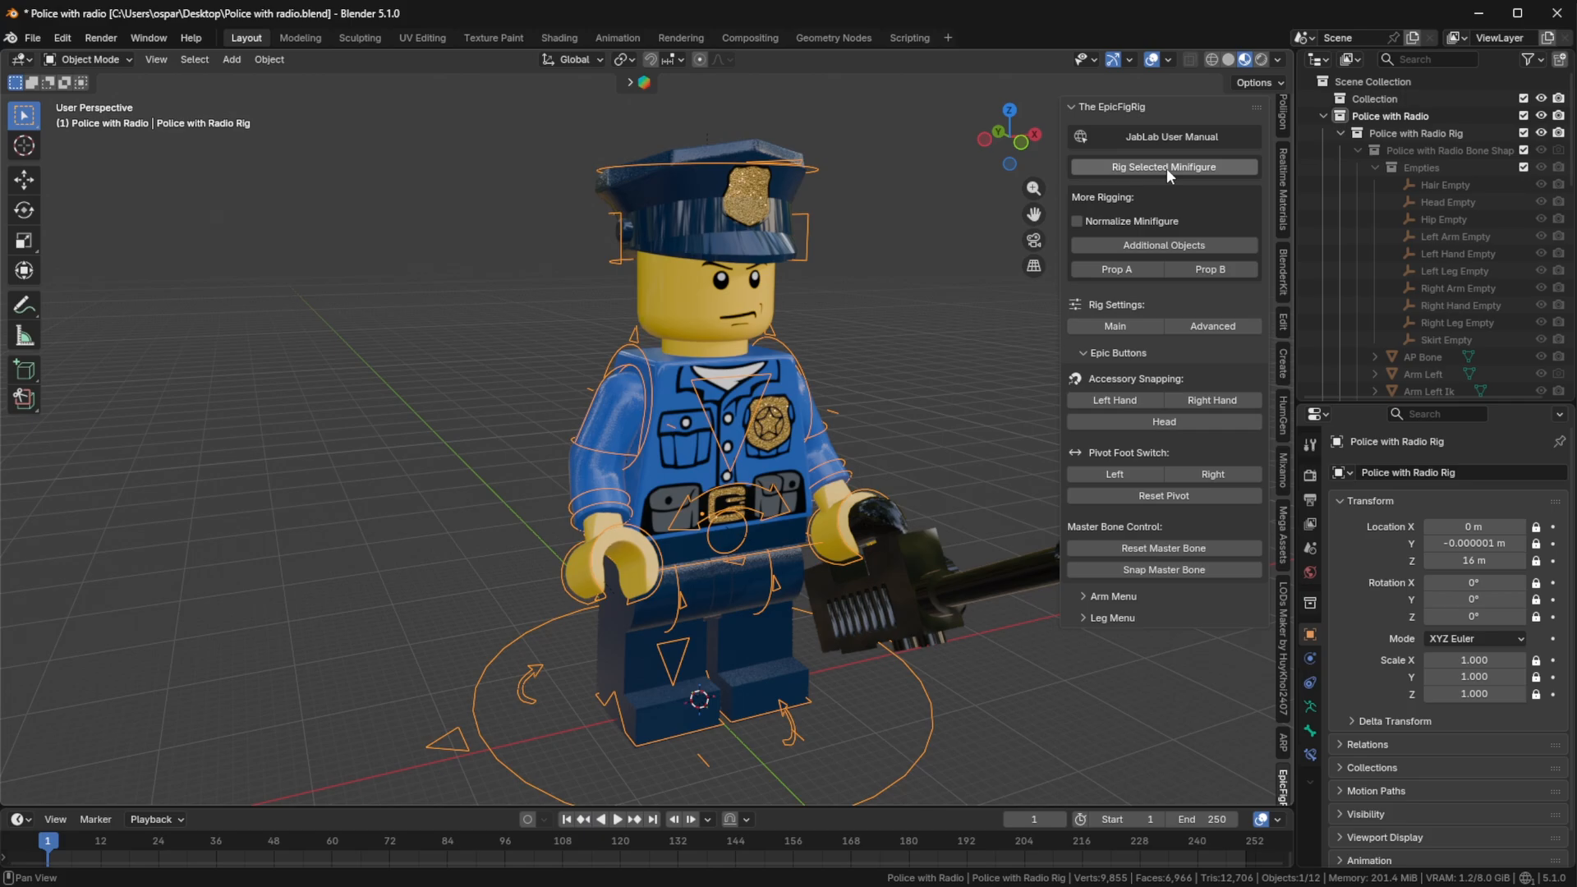
Step: Switch the new rig to Pose Mode and move the right foot IK bone forward so the right leg steps out
scroll(924, 396, down, 2)
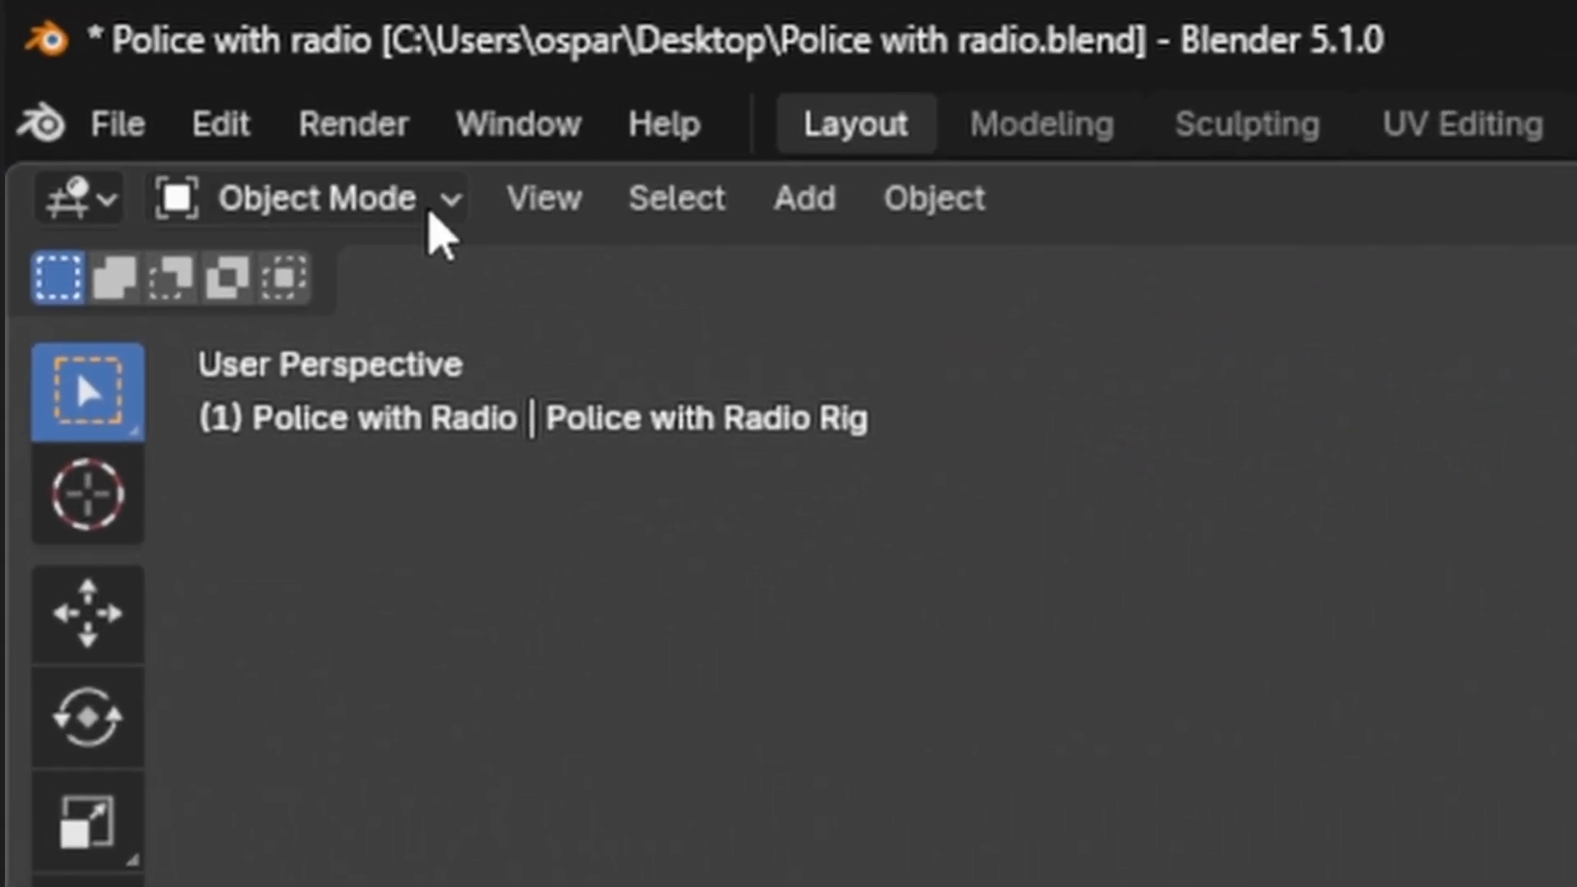
click(431, 215)
click(426, 395)
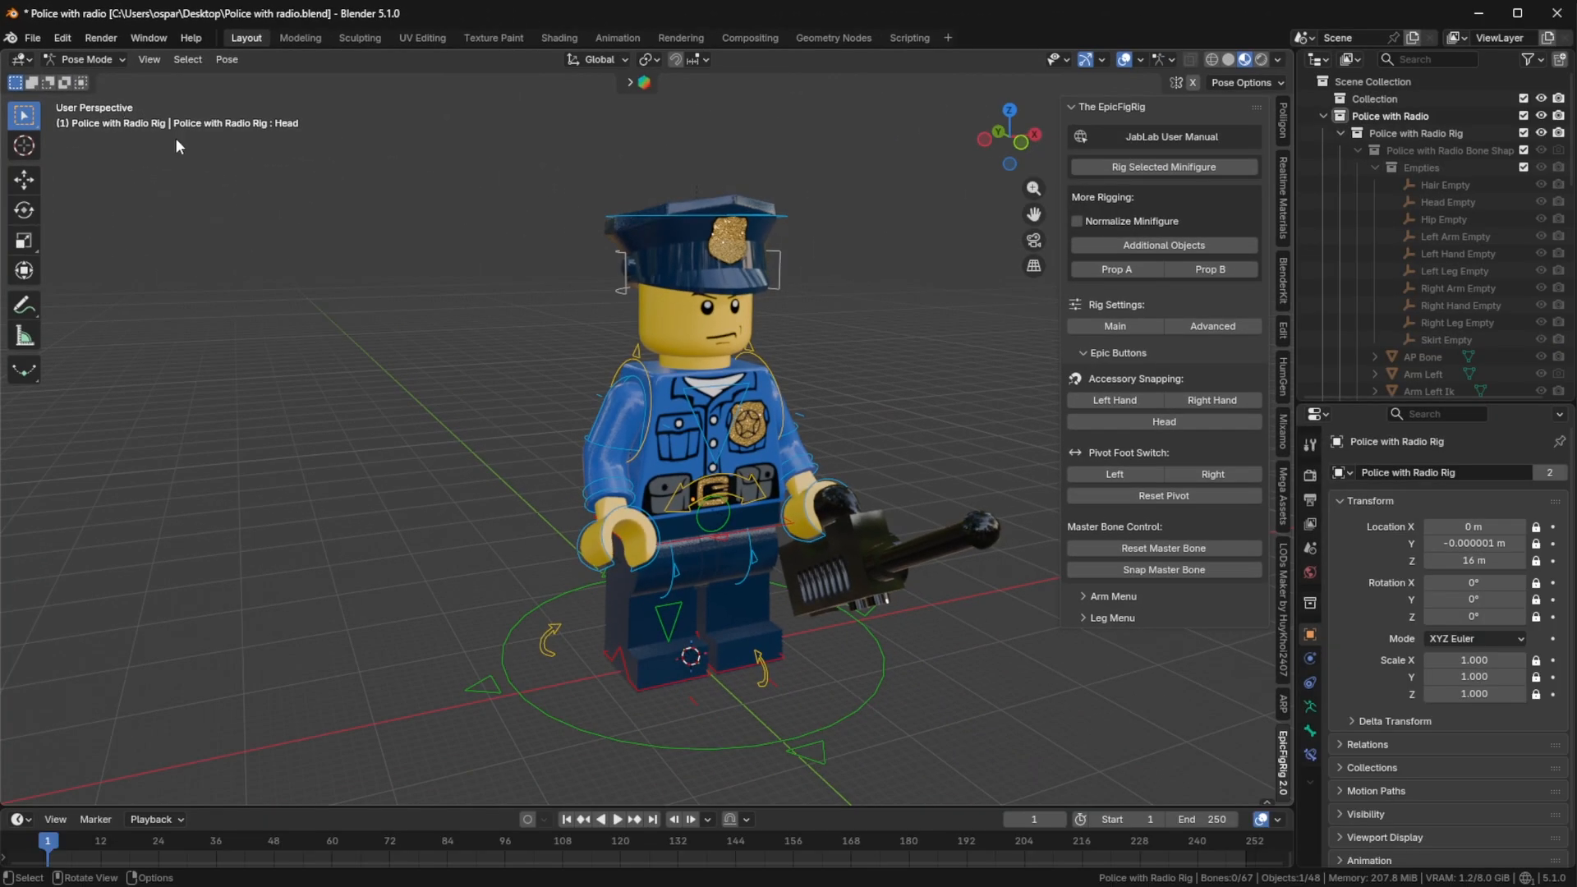
click(631, 676)
key(g)
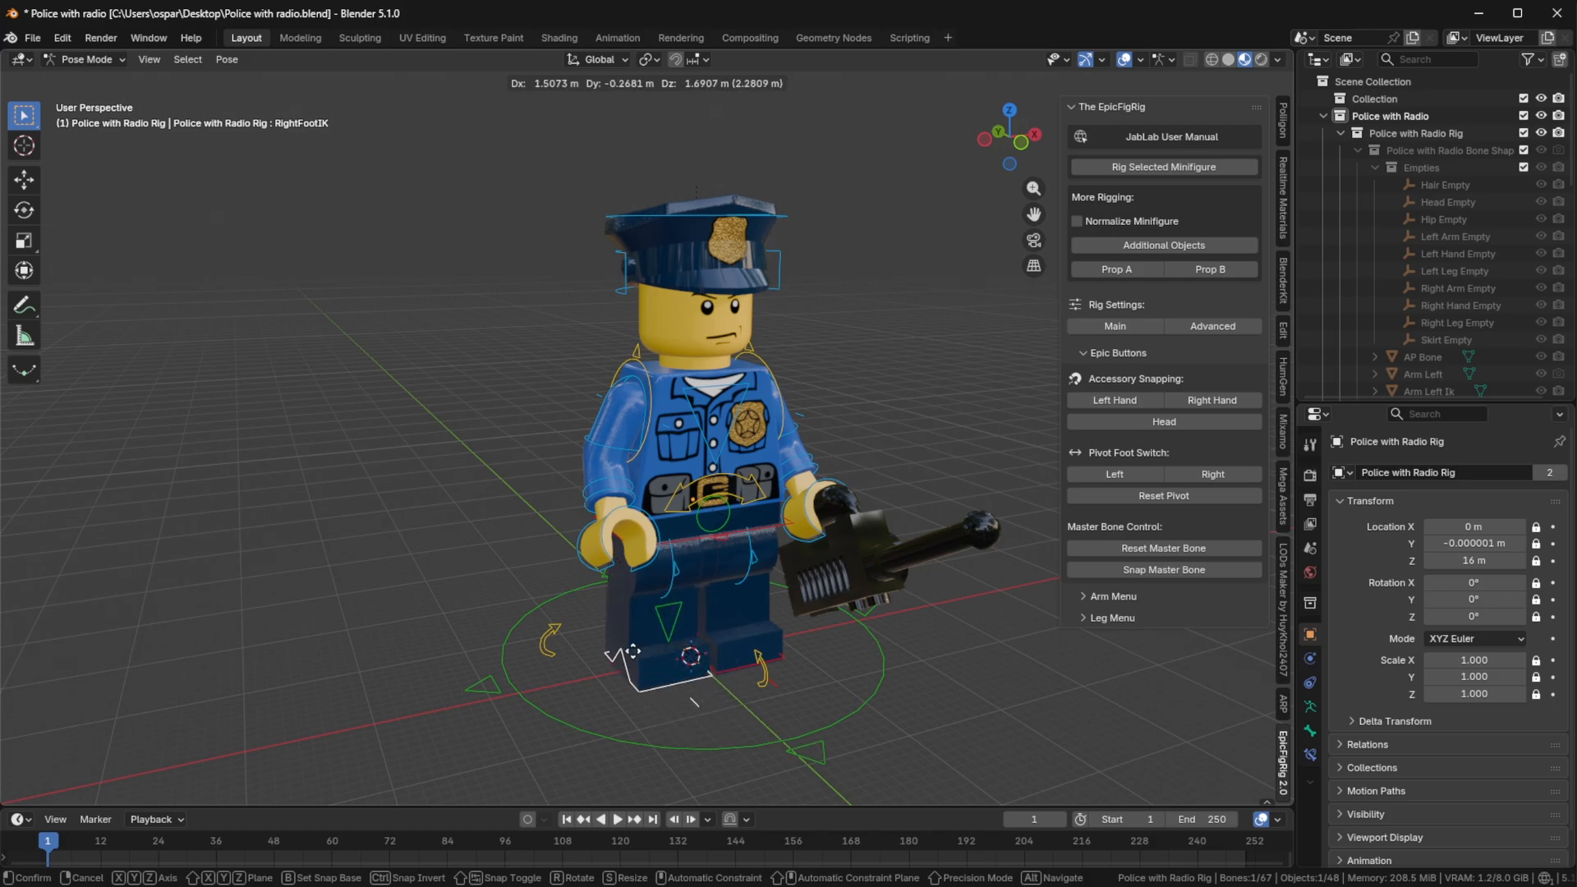
click(952, 602)
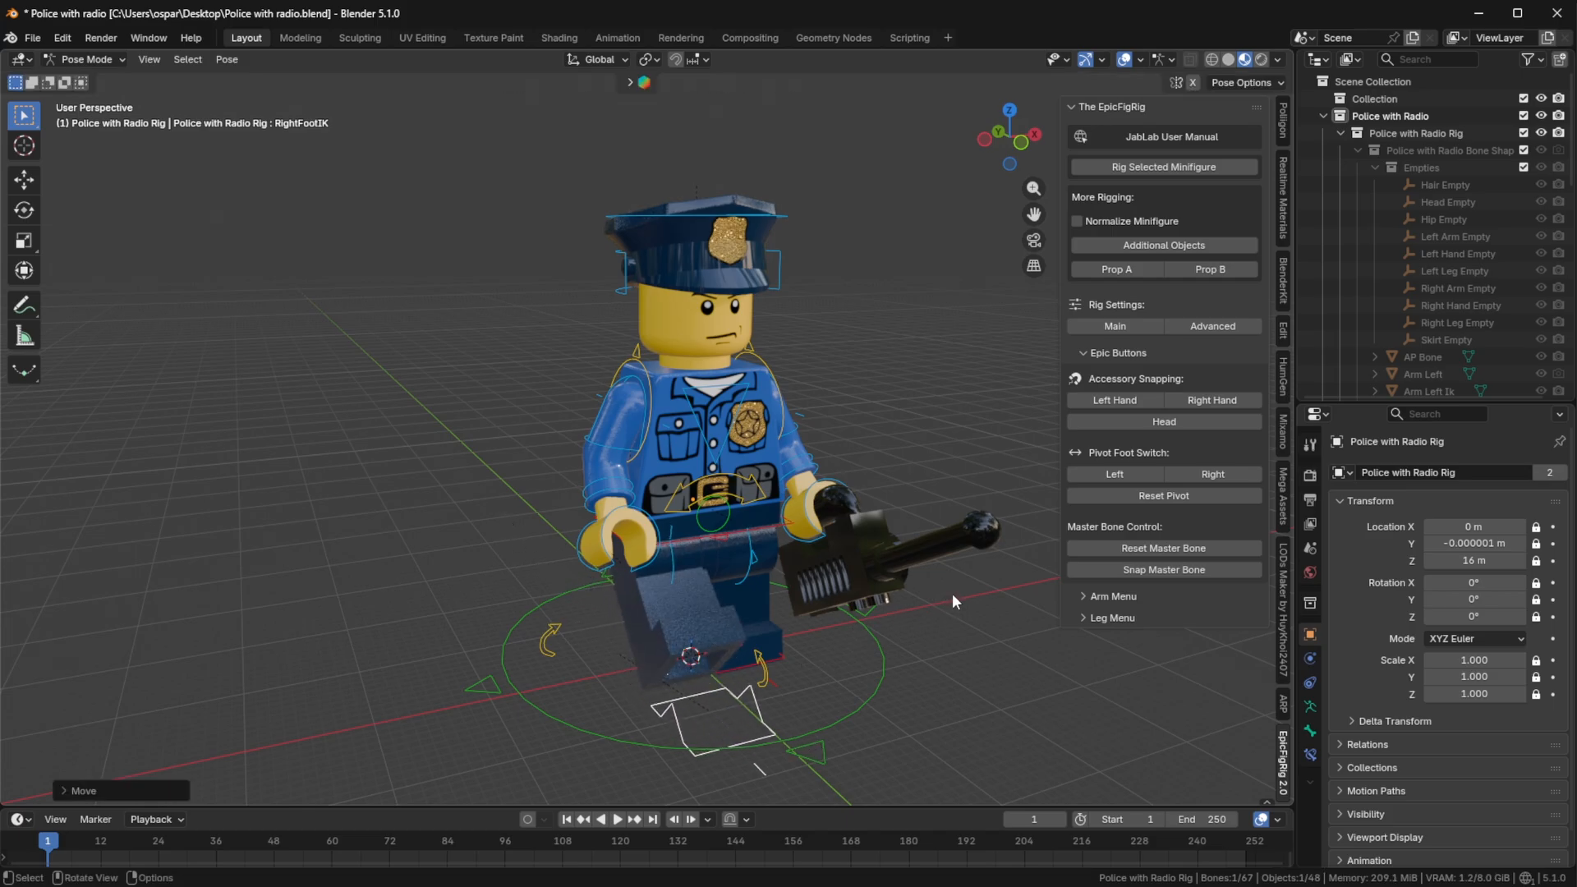
Step: Rotate the Right Arm bone by about 116° and the Right Hand bone by about -85°
click(600, 404)
key(r)
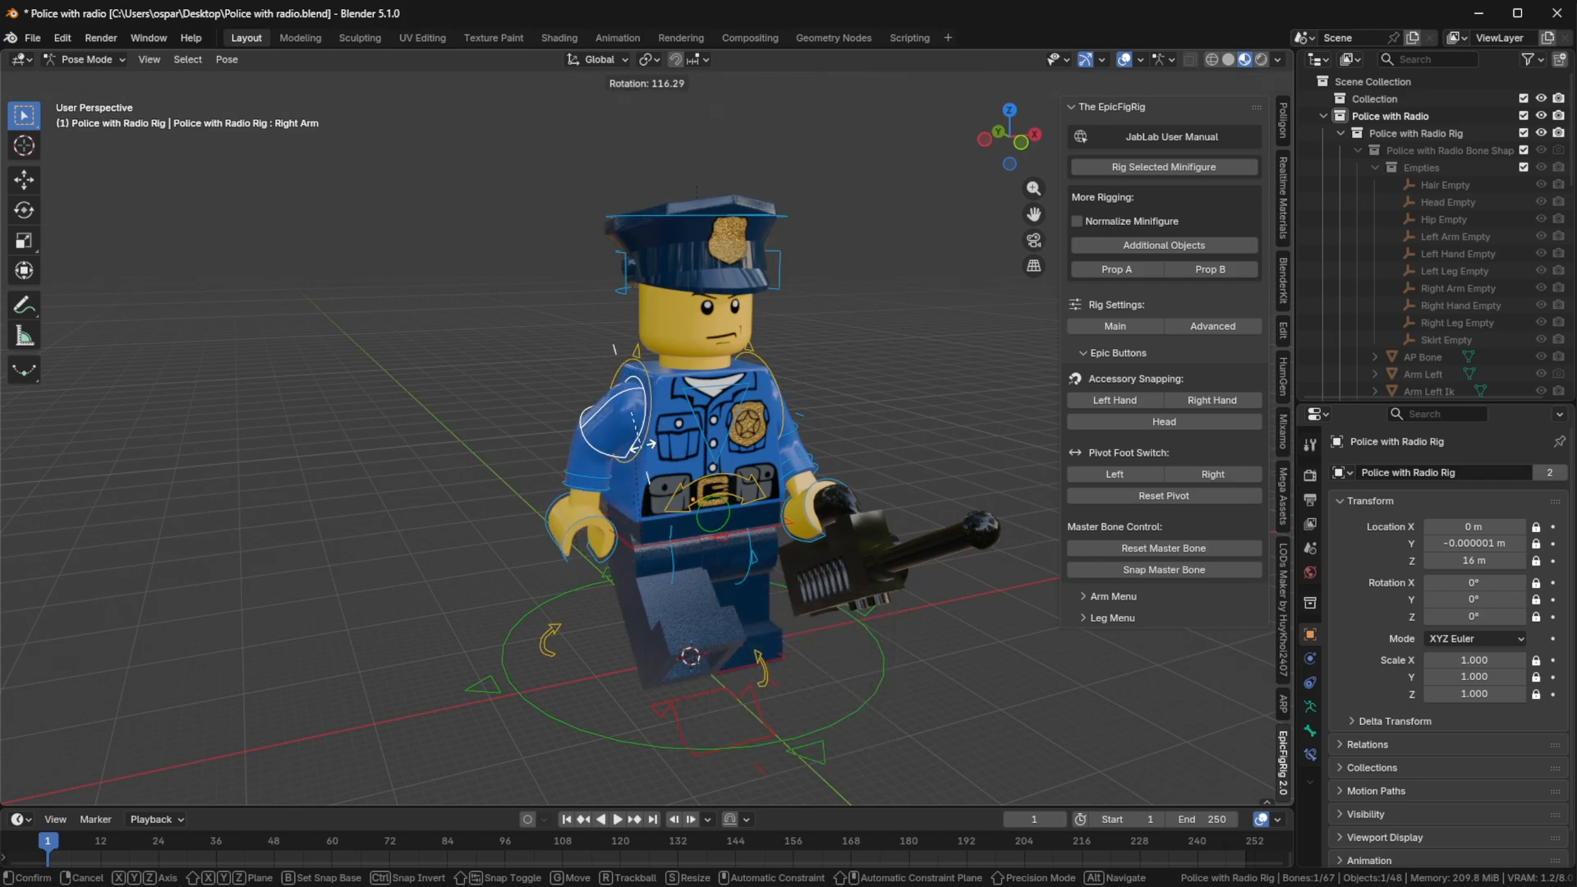
click(637, 453)
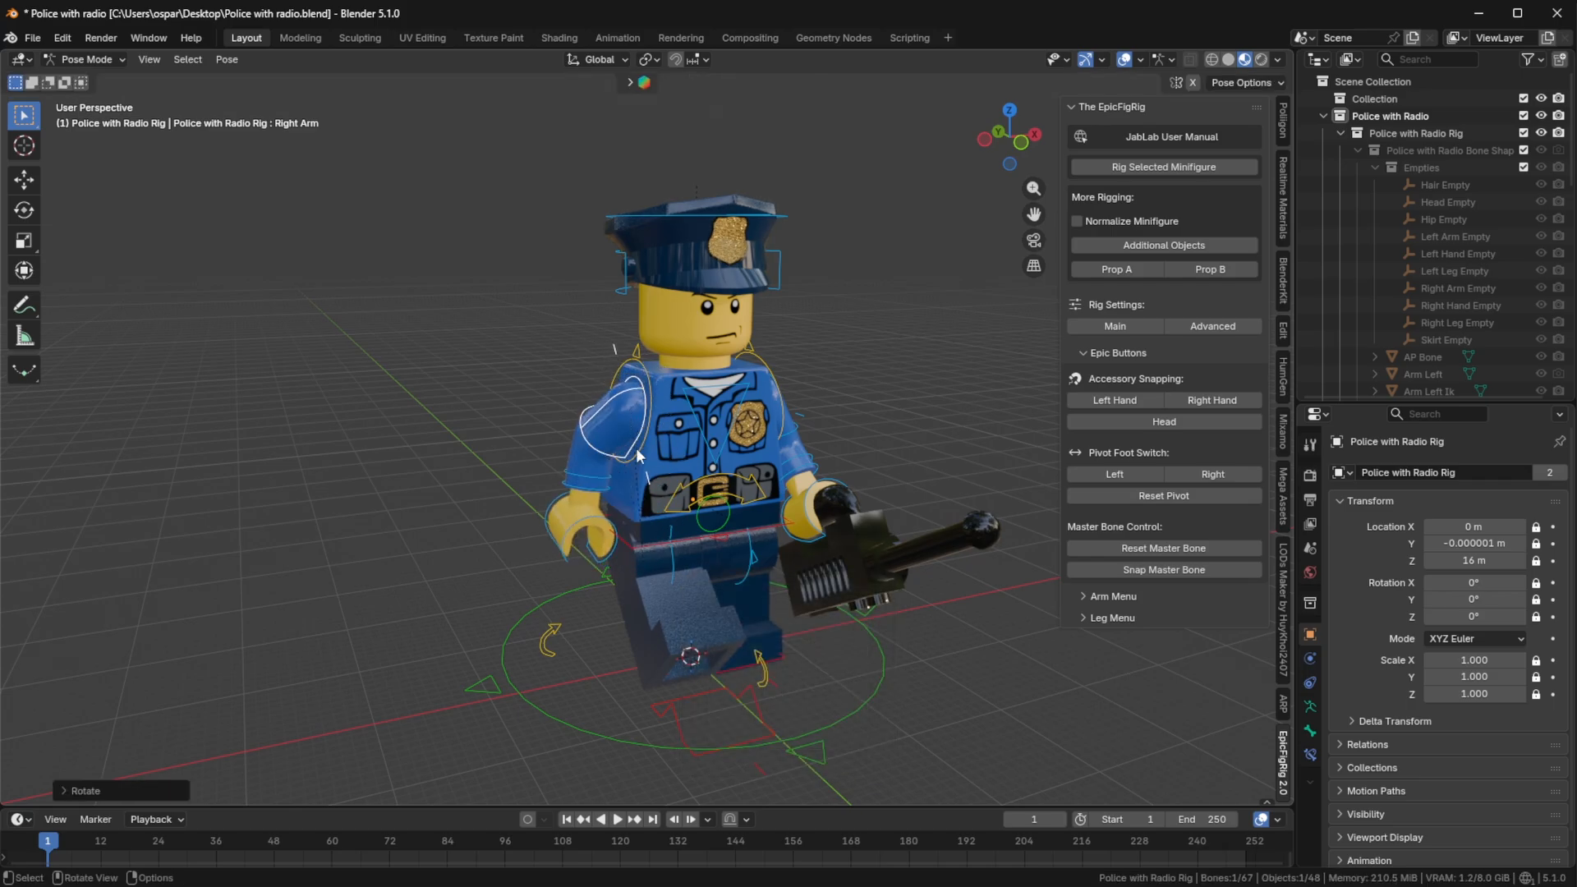
click(586, 526)
key(r)
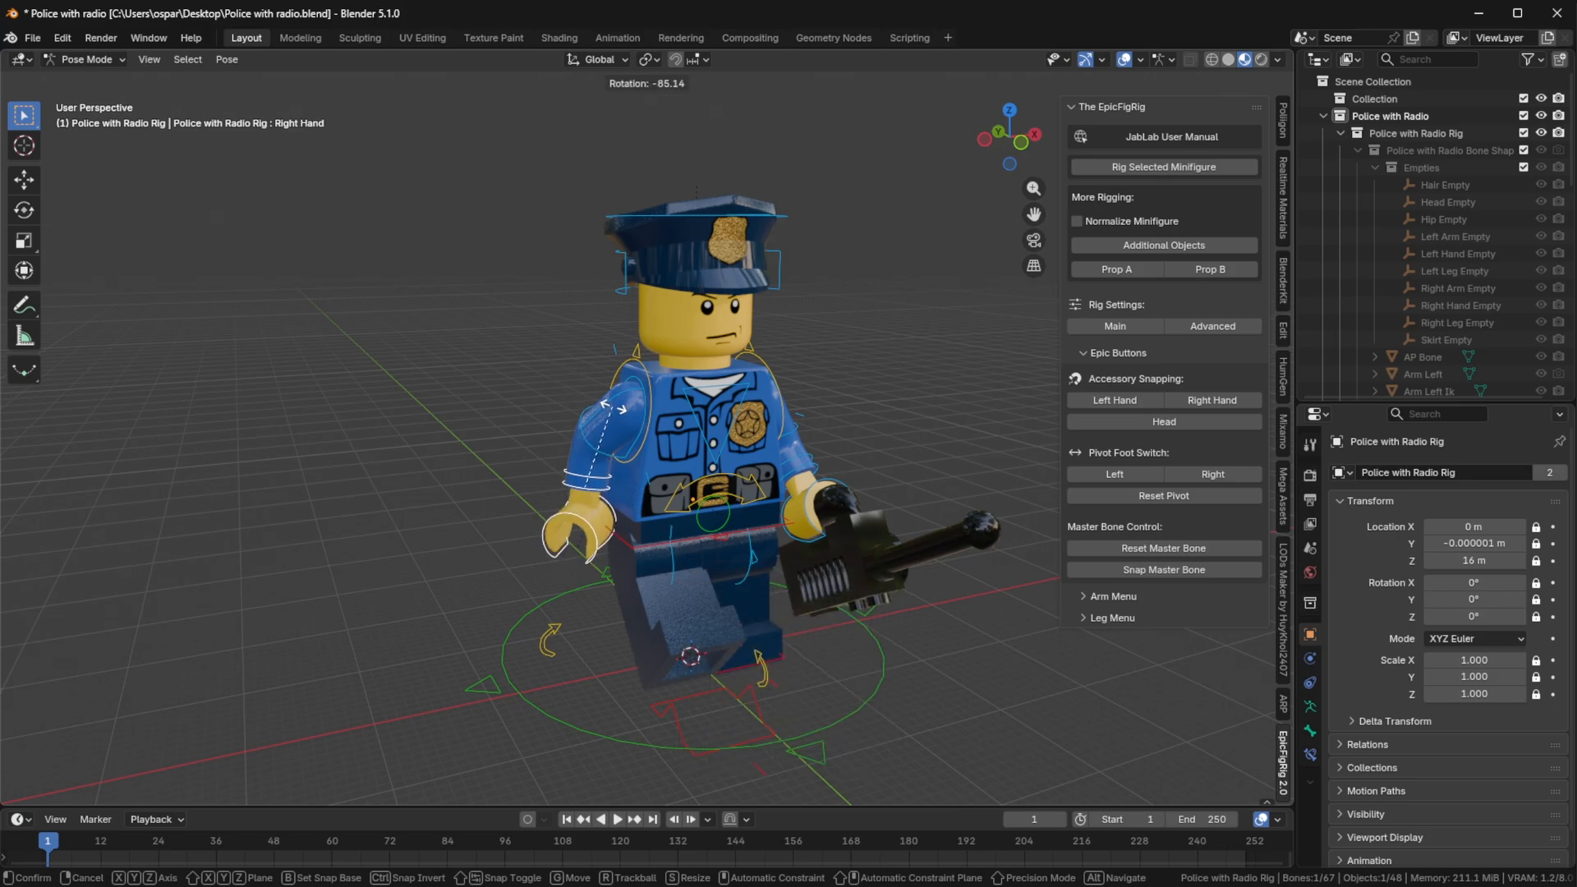
click(603, 416)
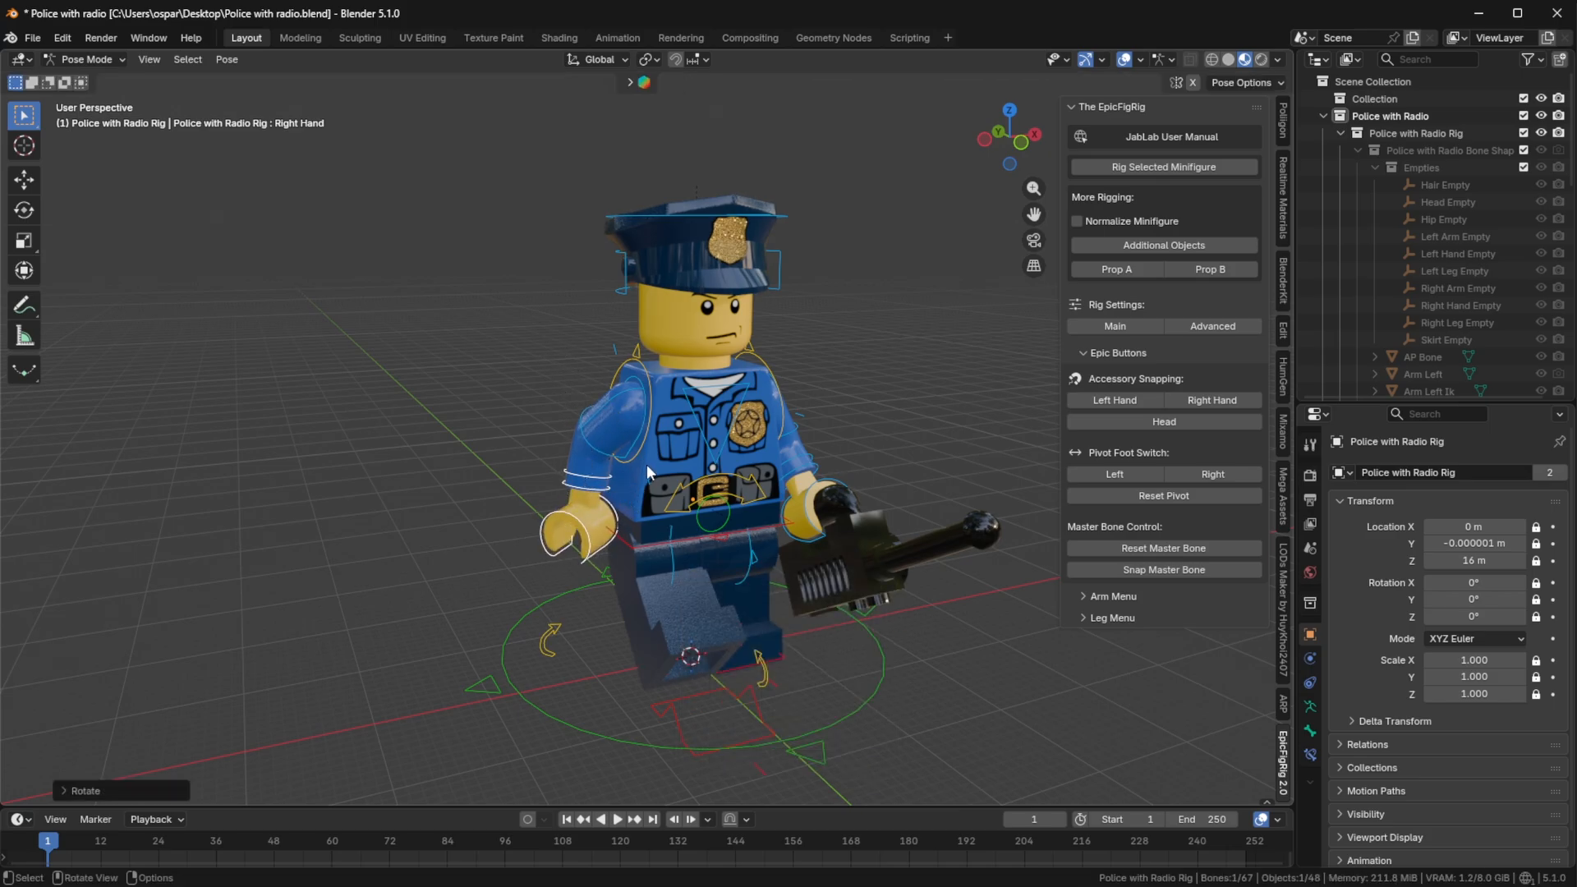
Step: Rotate the Head bone around the global Z axis to turn the minifigure's face
click(779, 285)
key(r)
key(z)
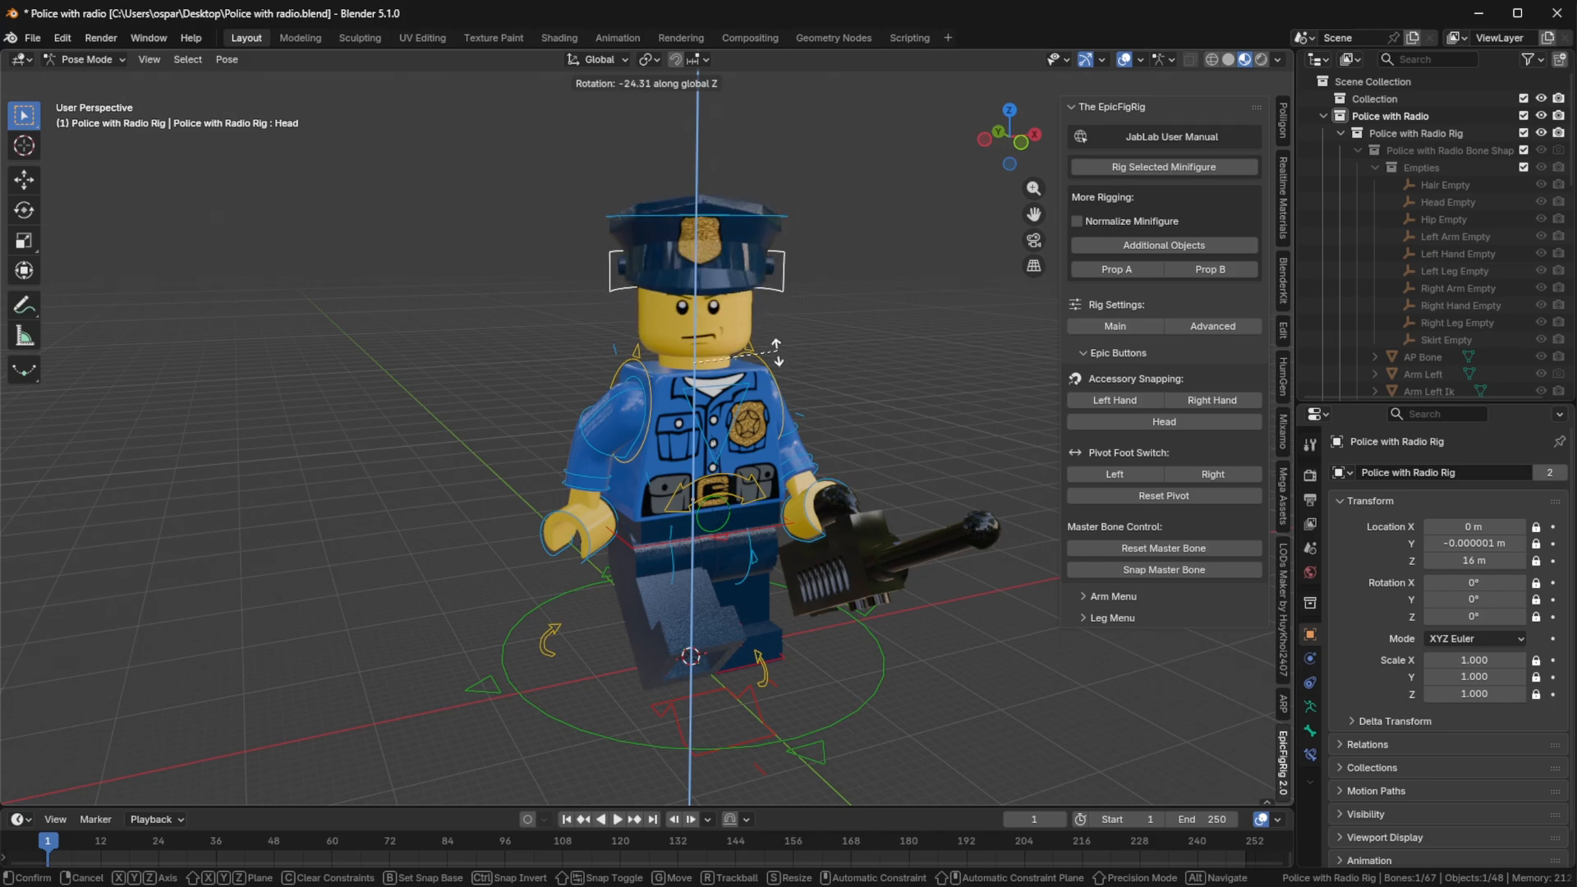
click(808, 307)
Step: Rotate the Head Accessory bone around the global Z axis to turn the police cap
middle_drag(808, 308, 810, 338)
click(693, 286)
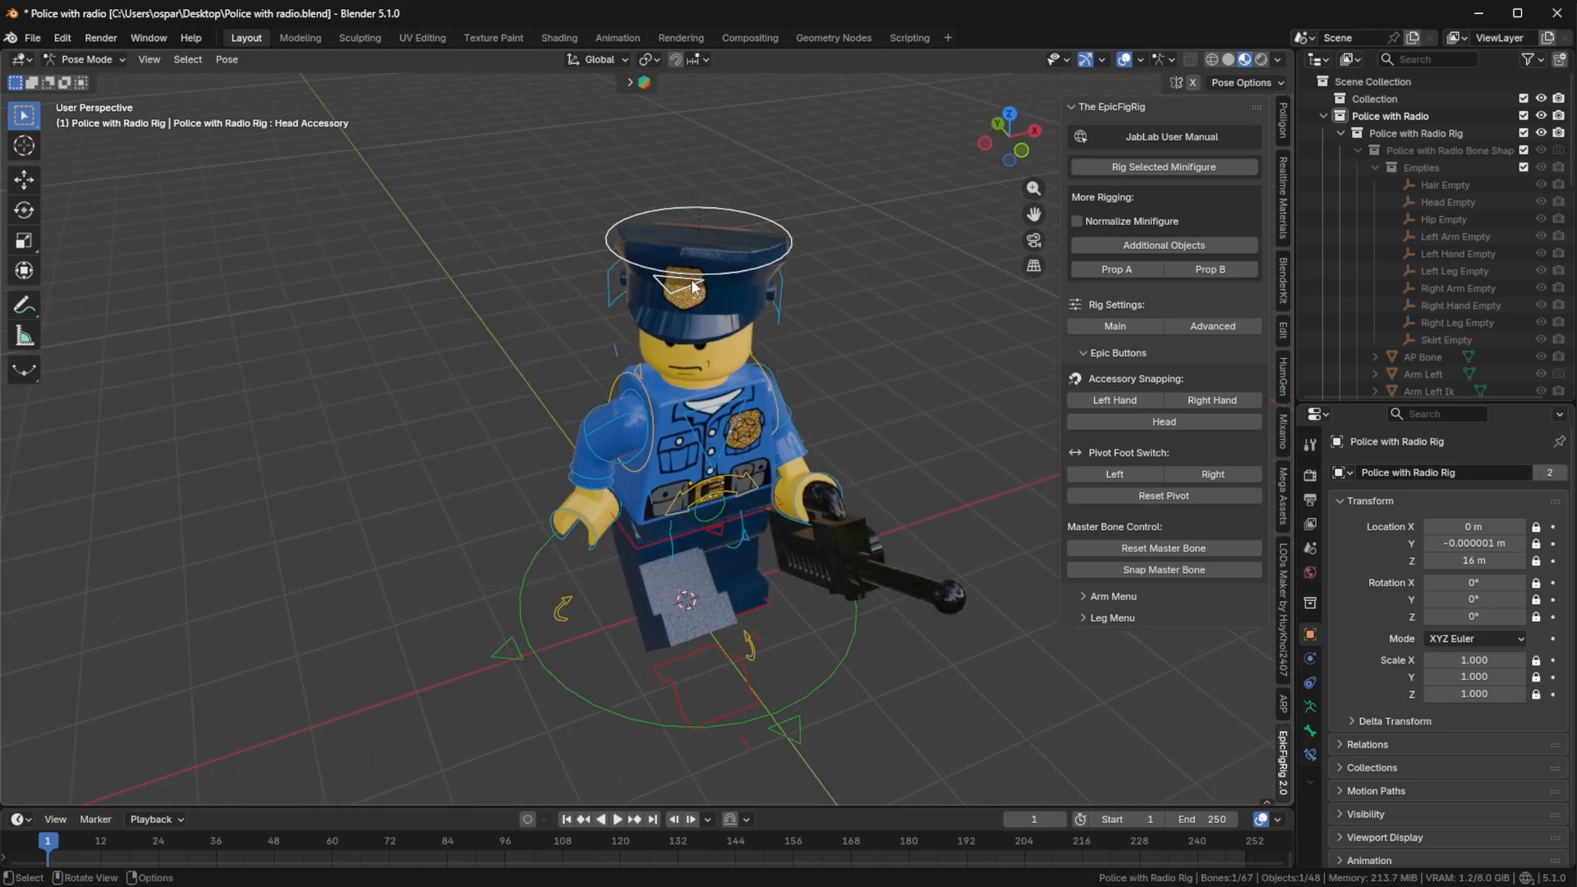
key(r)
key(z)
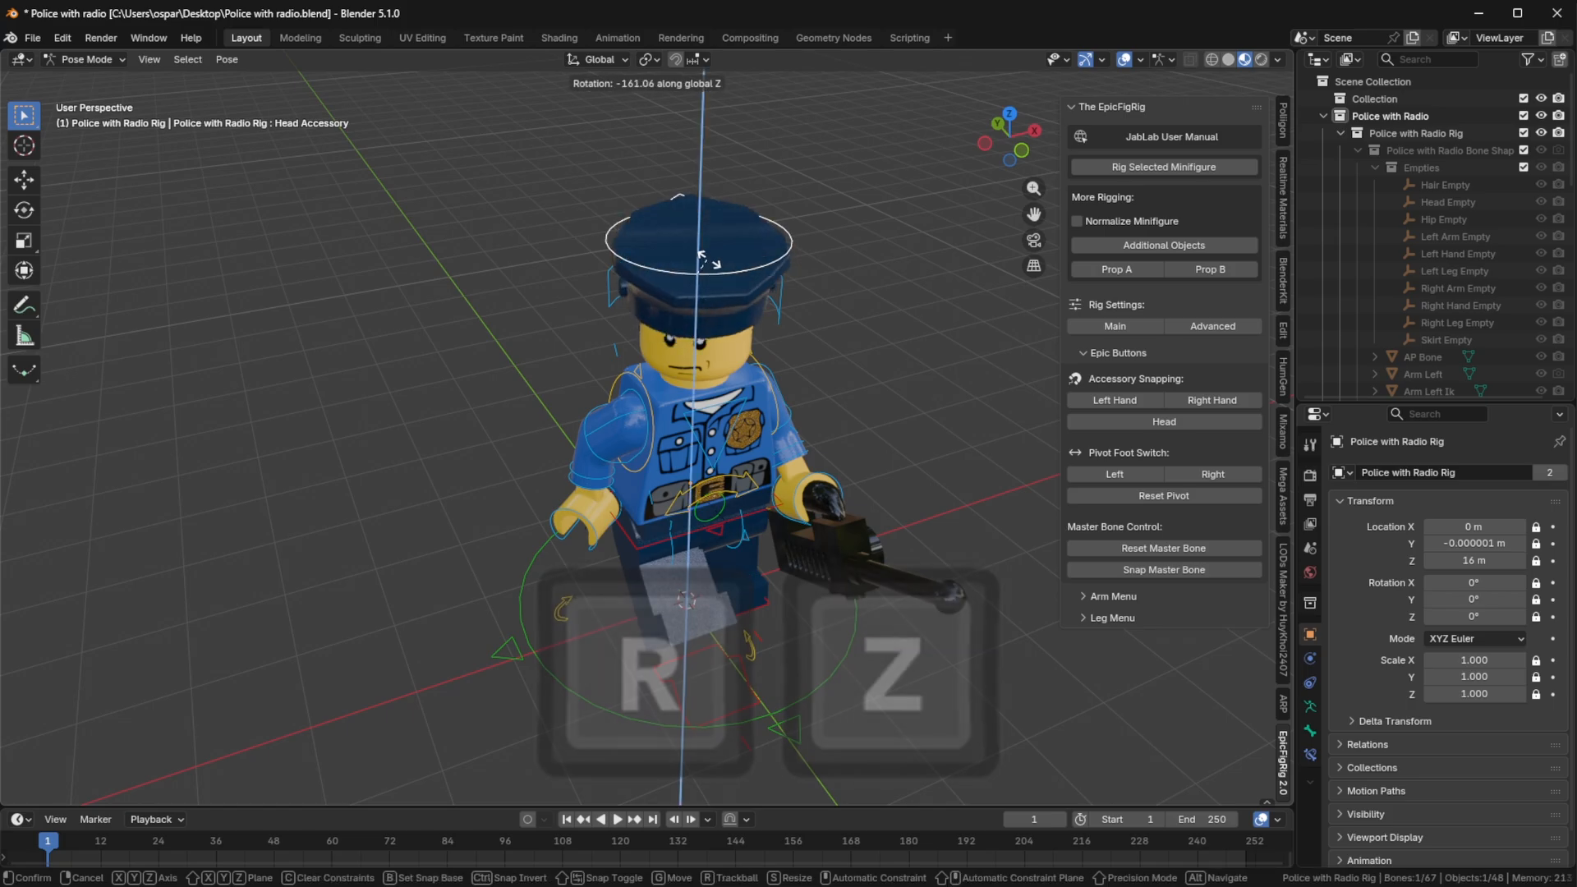
click(791, 386)
Step: Try rotating the Left Hand bone to check whether the radio follows it
scroll(638, 377, up, 6)
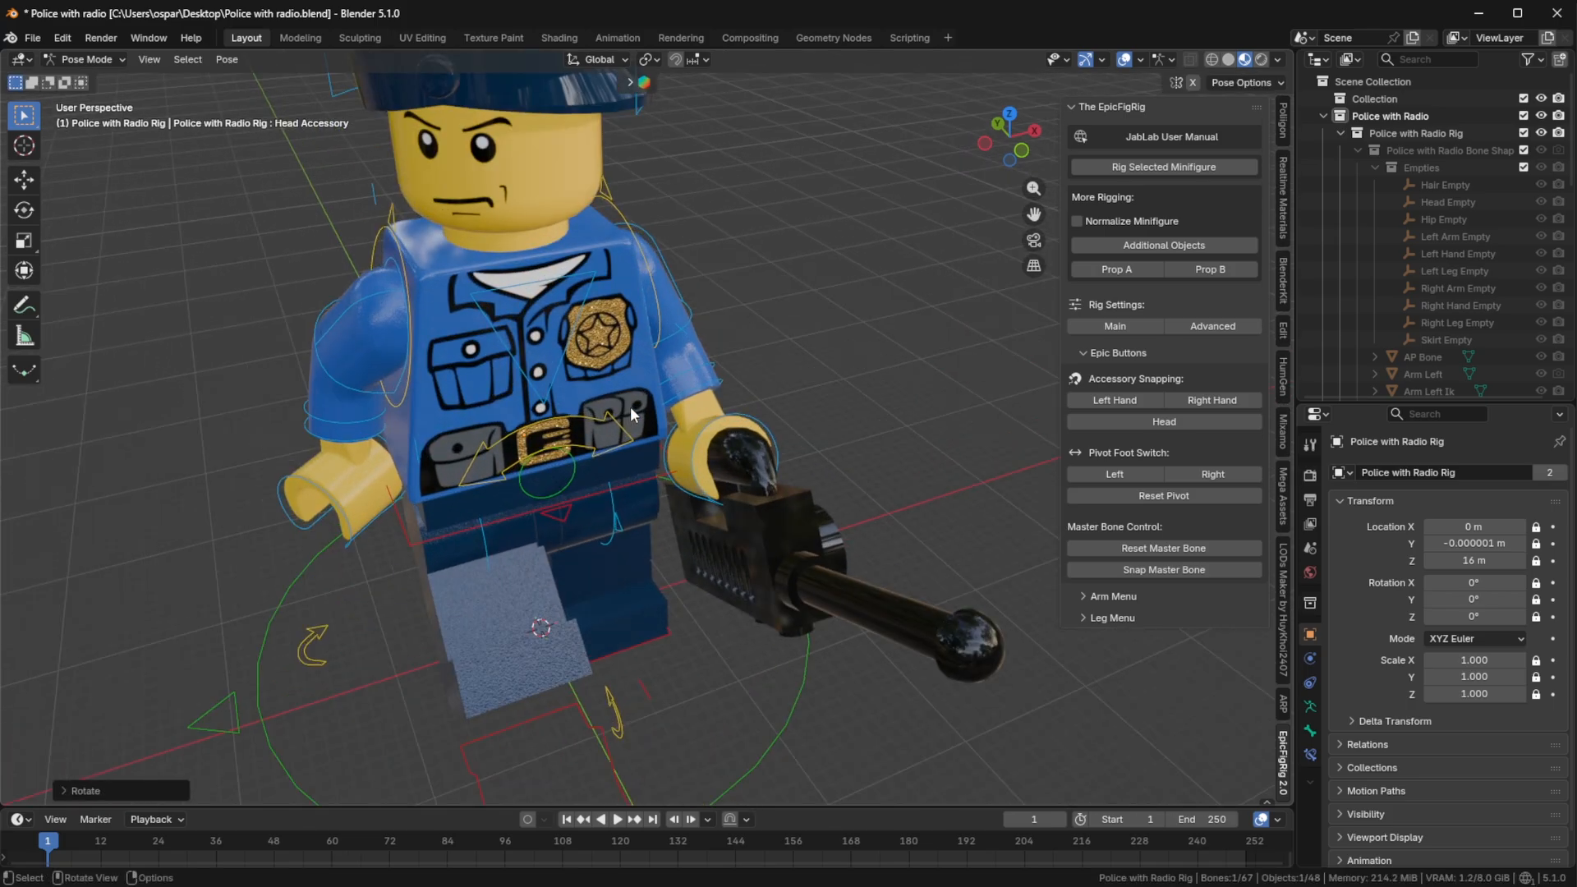
middle_drag(743, 506, 766, 475)
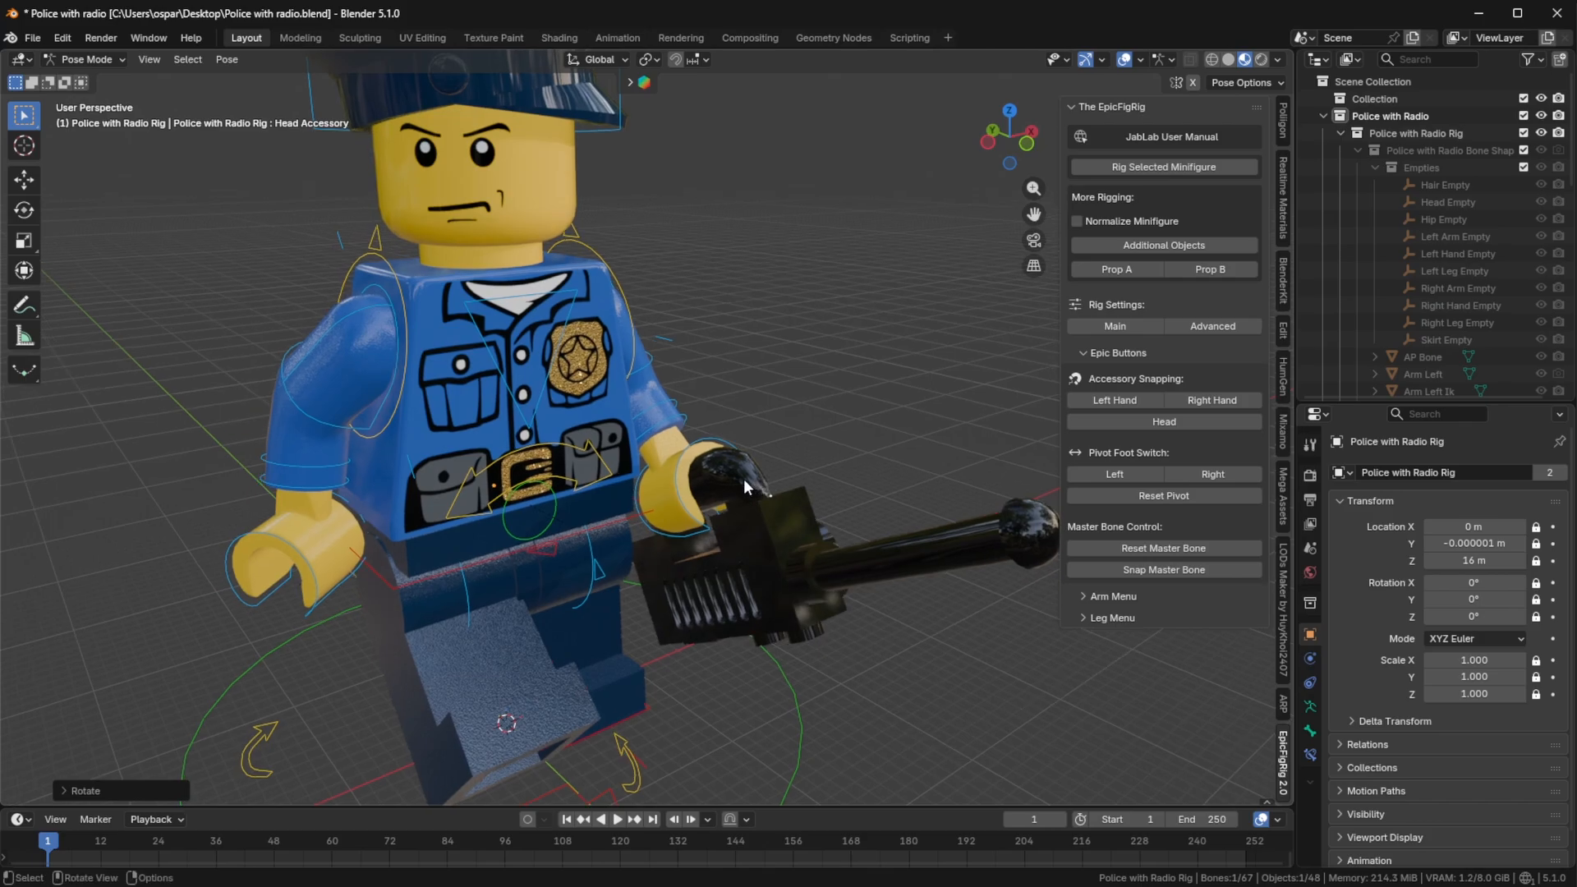
click(682, 462)
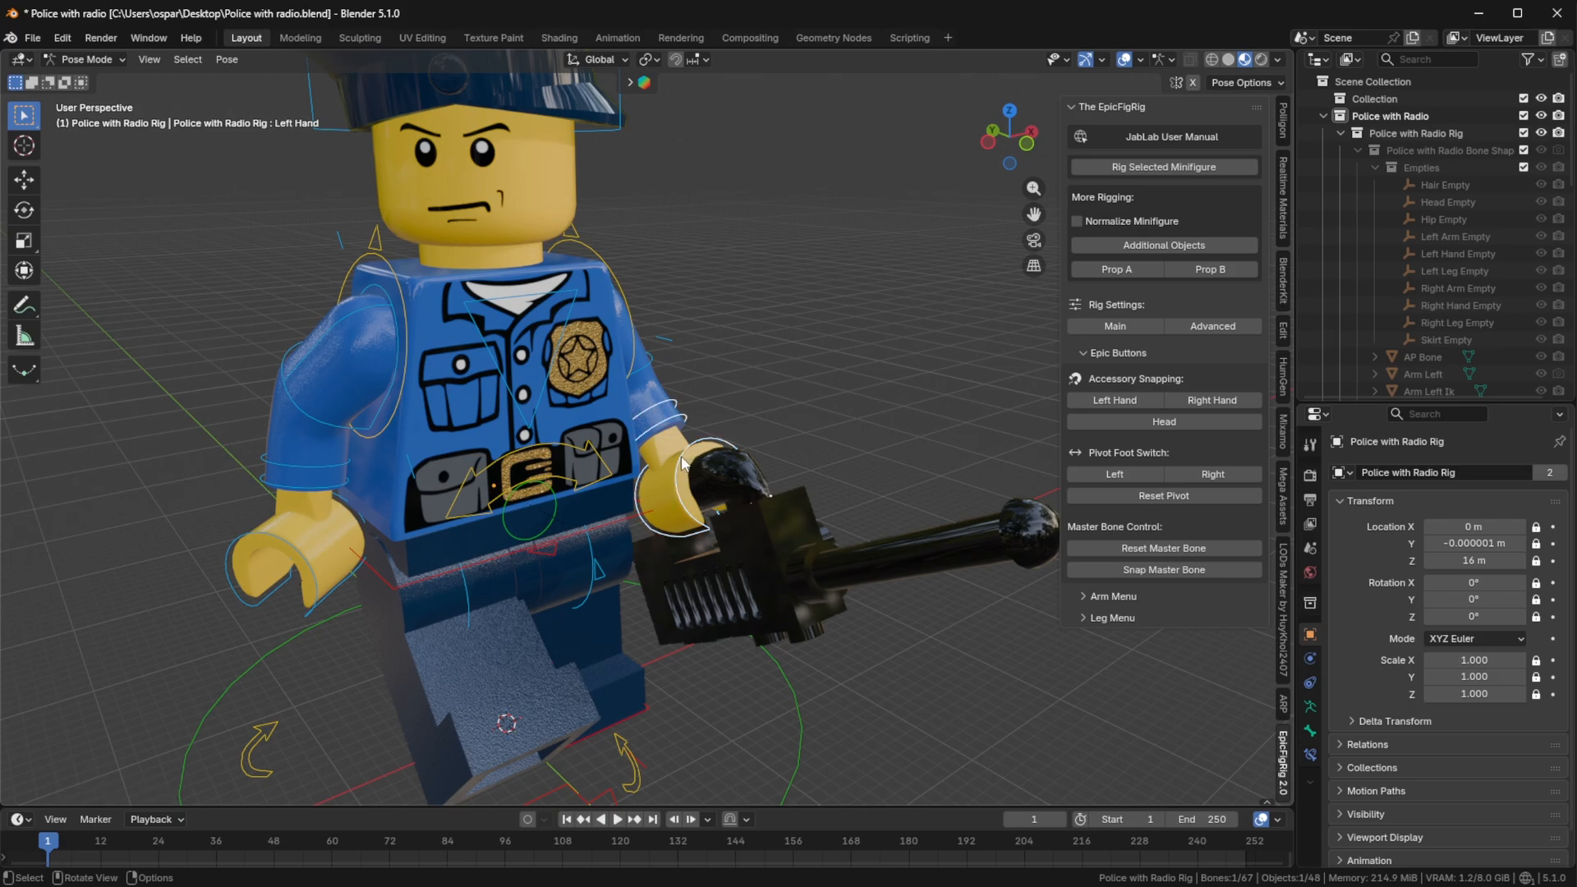
key(r)
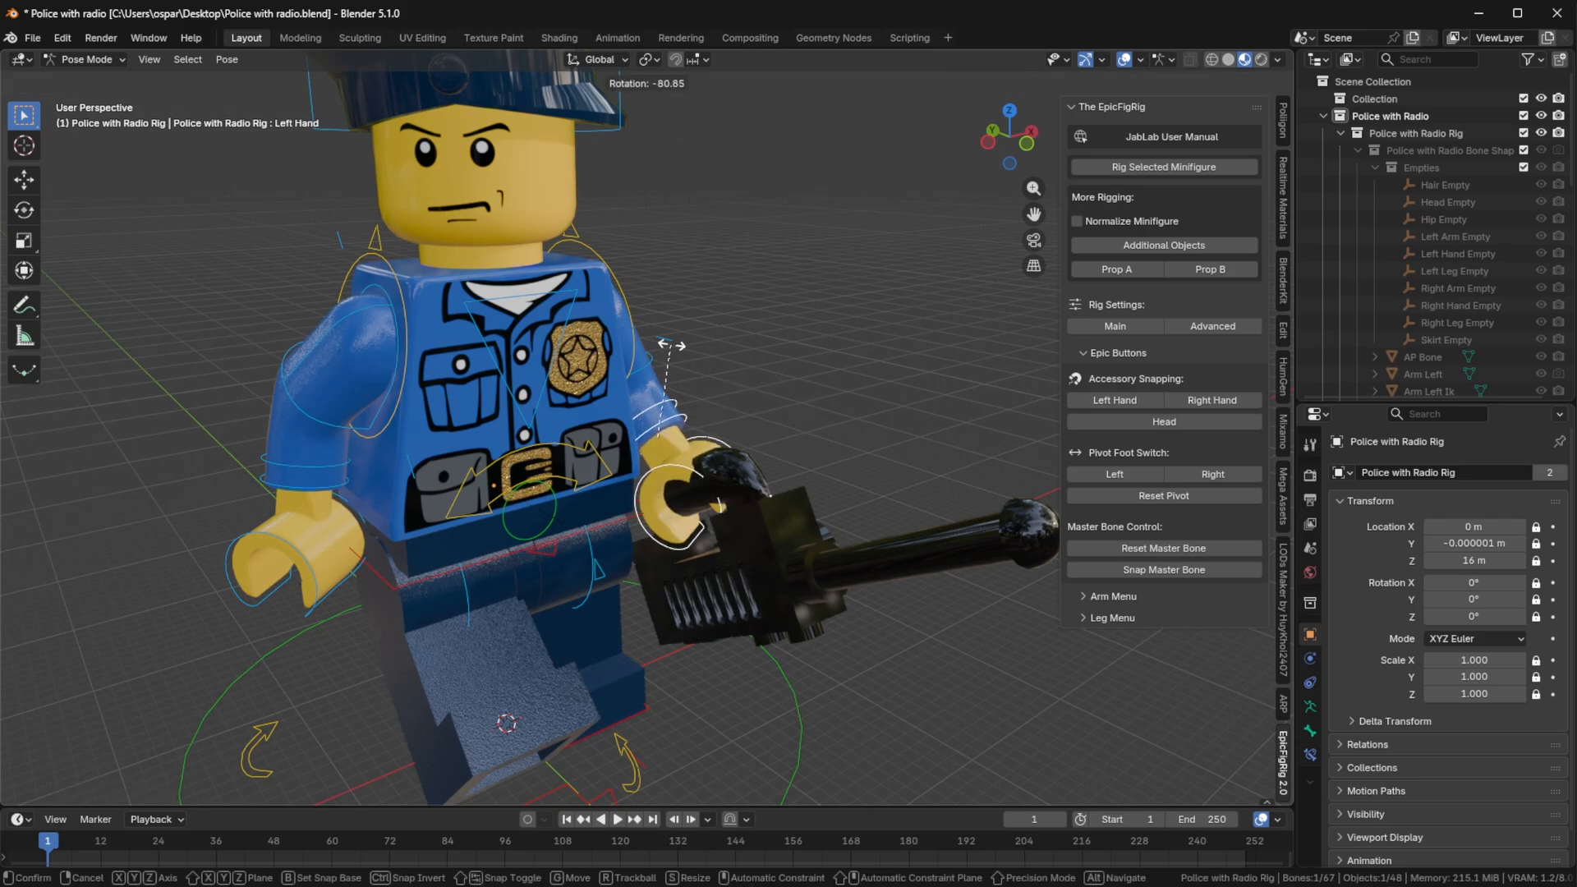
click(672, 345)
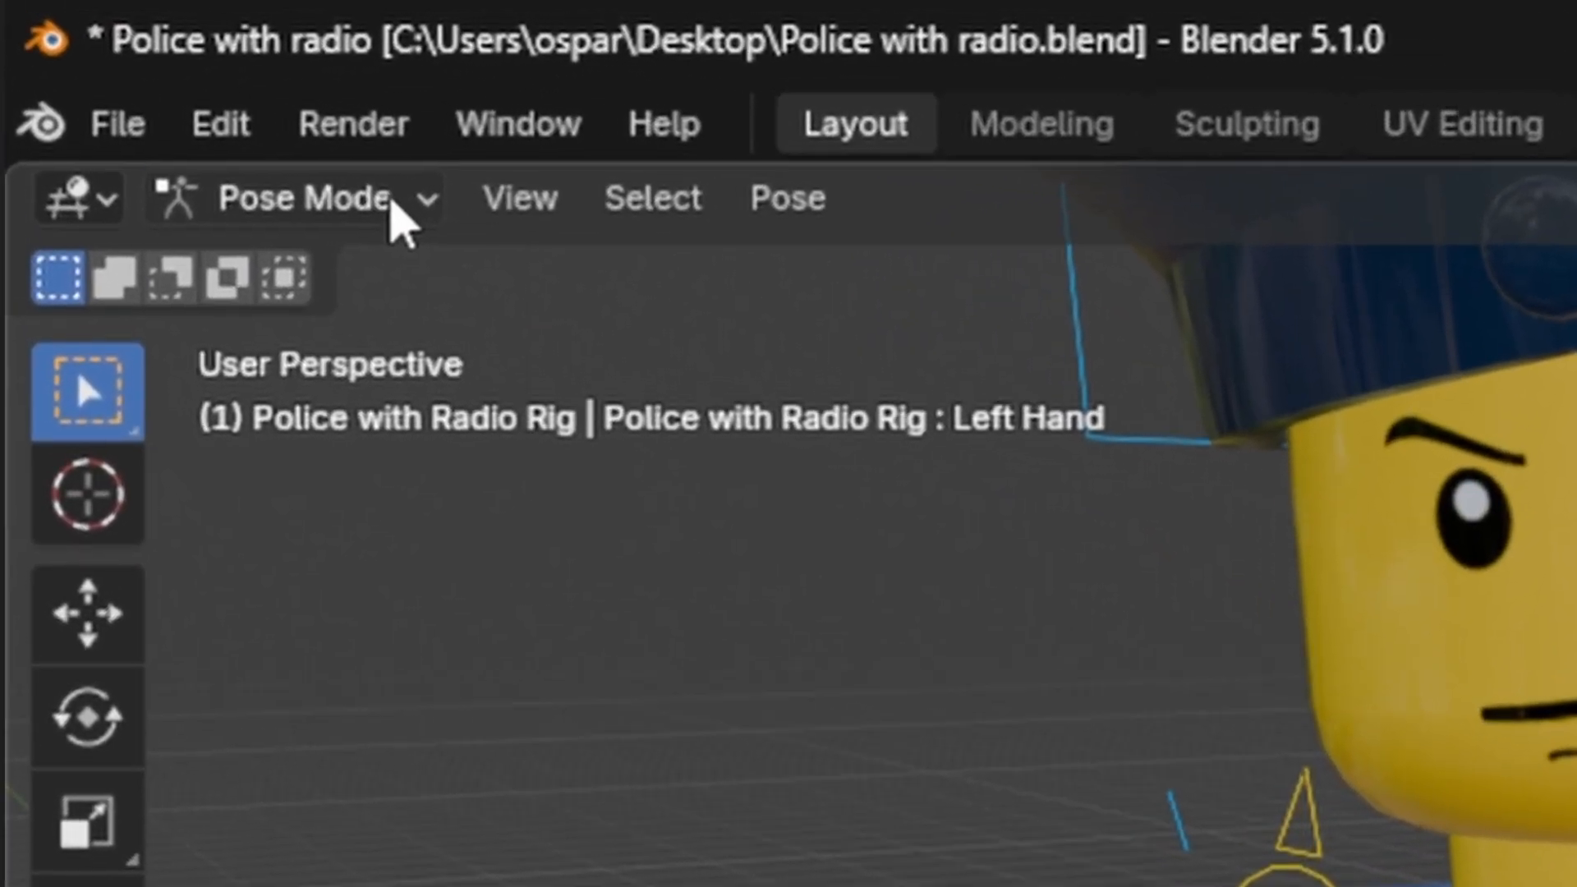
Step: In Object Mode, select the radio and add the rig, then return to Pose Mode and parent the radio to the Left Hand bone
click(272, 141)
click(299, 193)
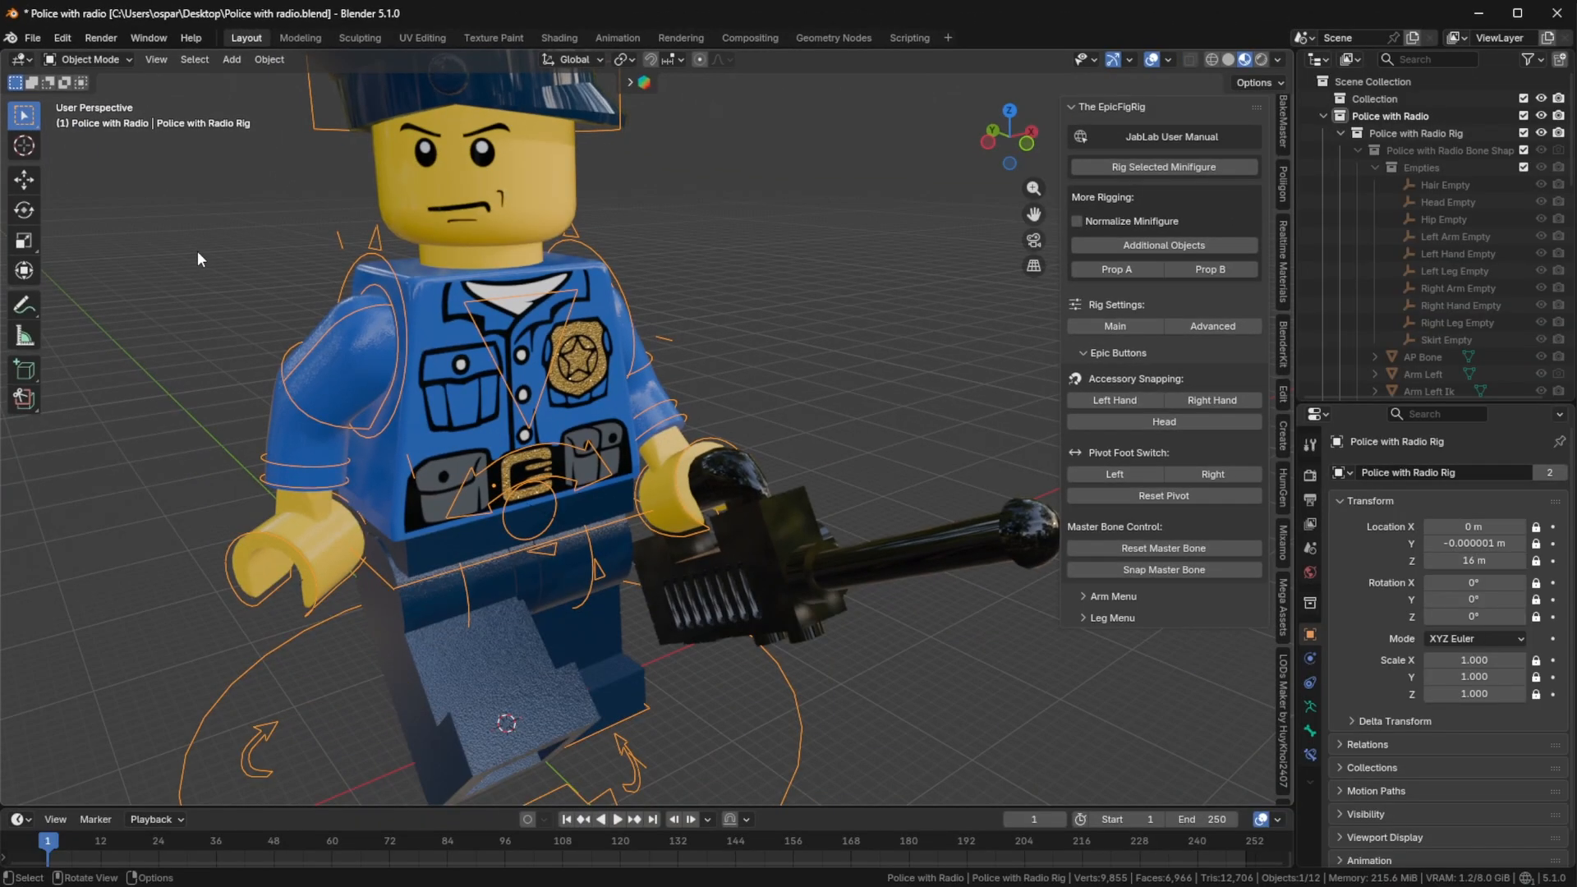
click(786, 548)
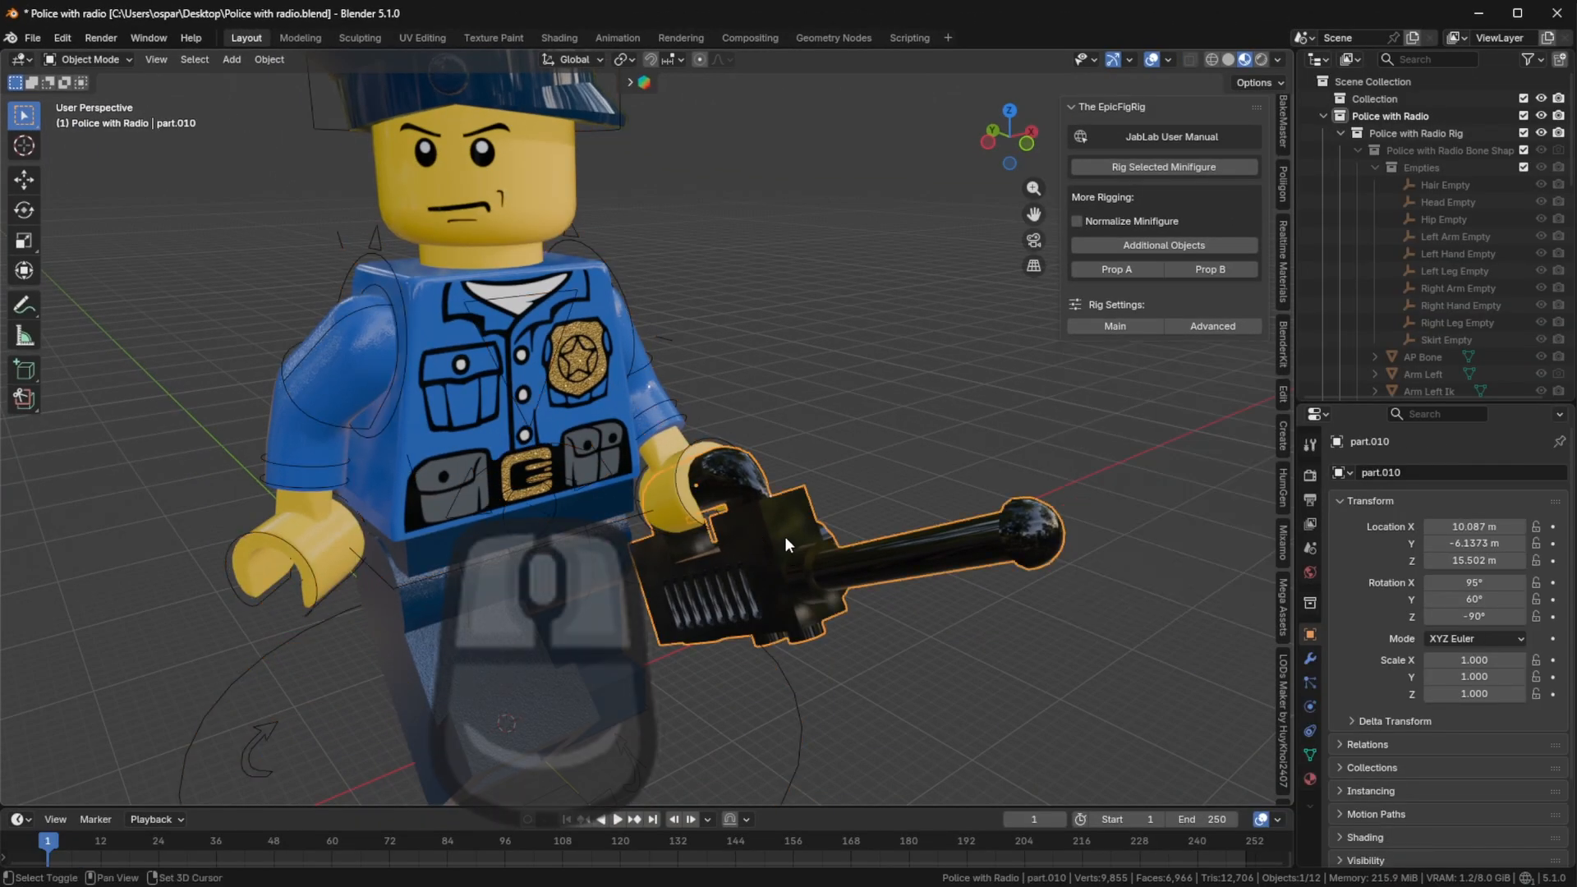
shift+click(633, 329)
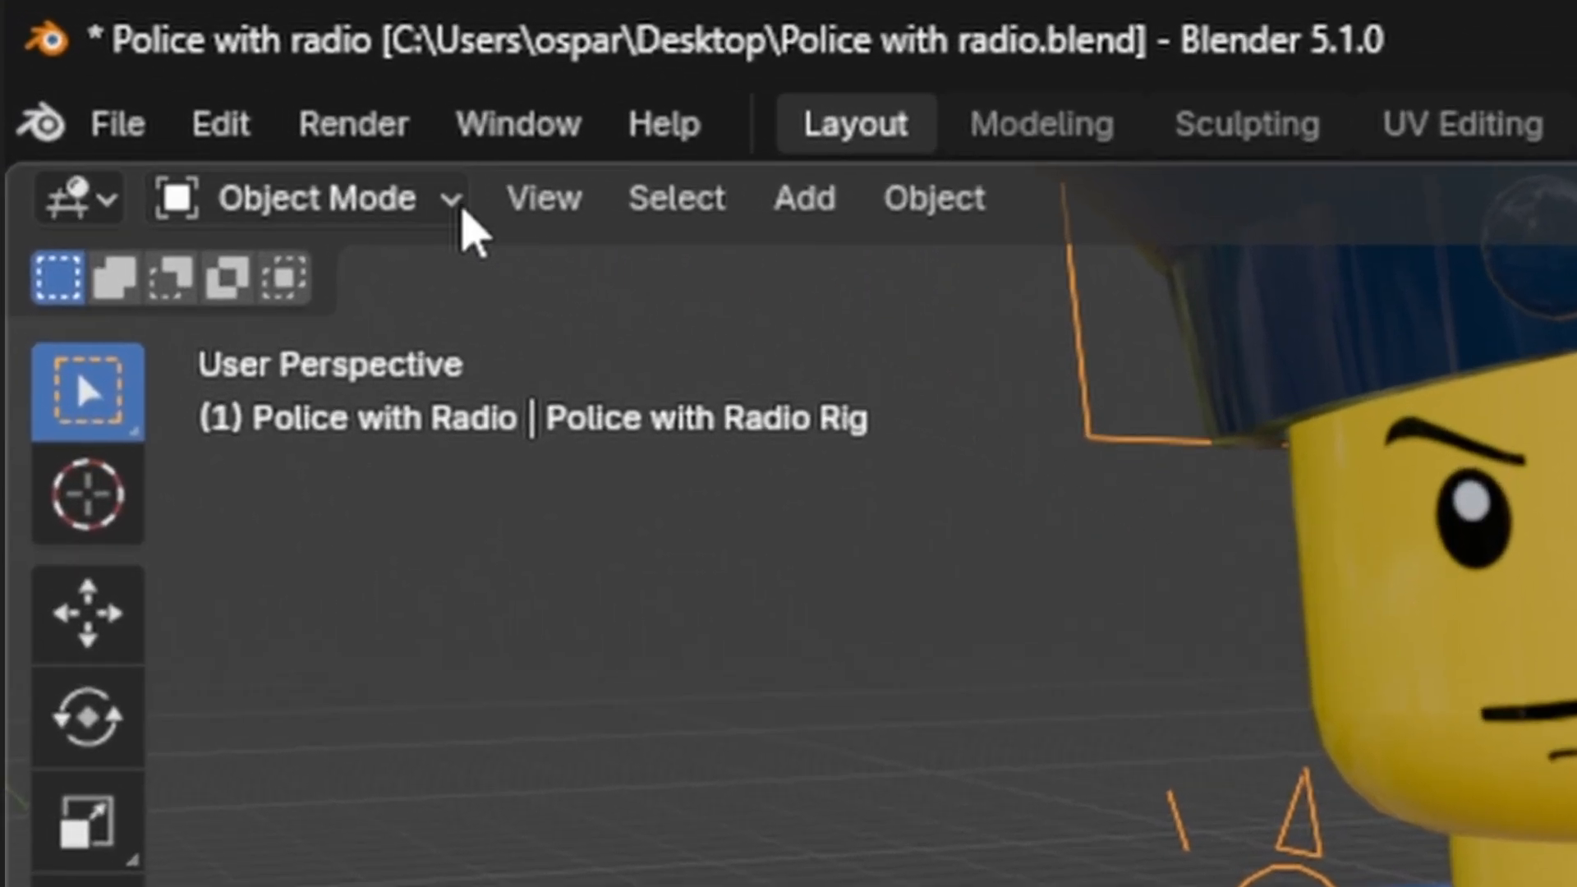
click(309, 145)
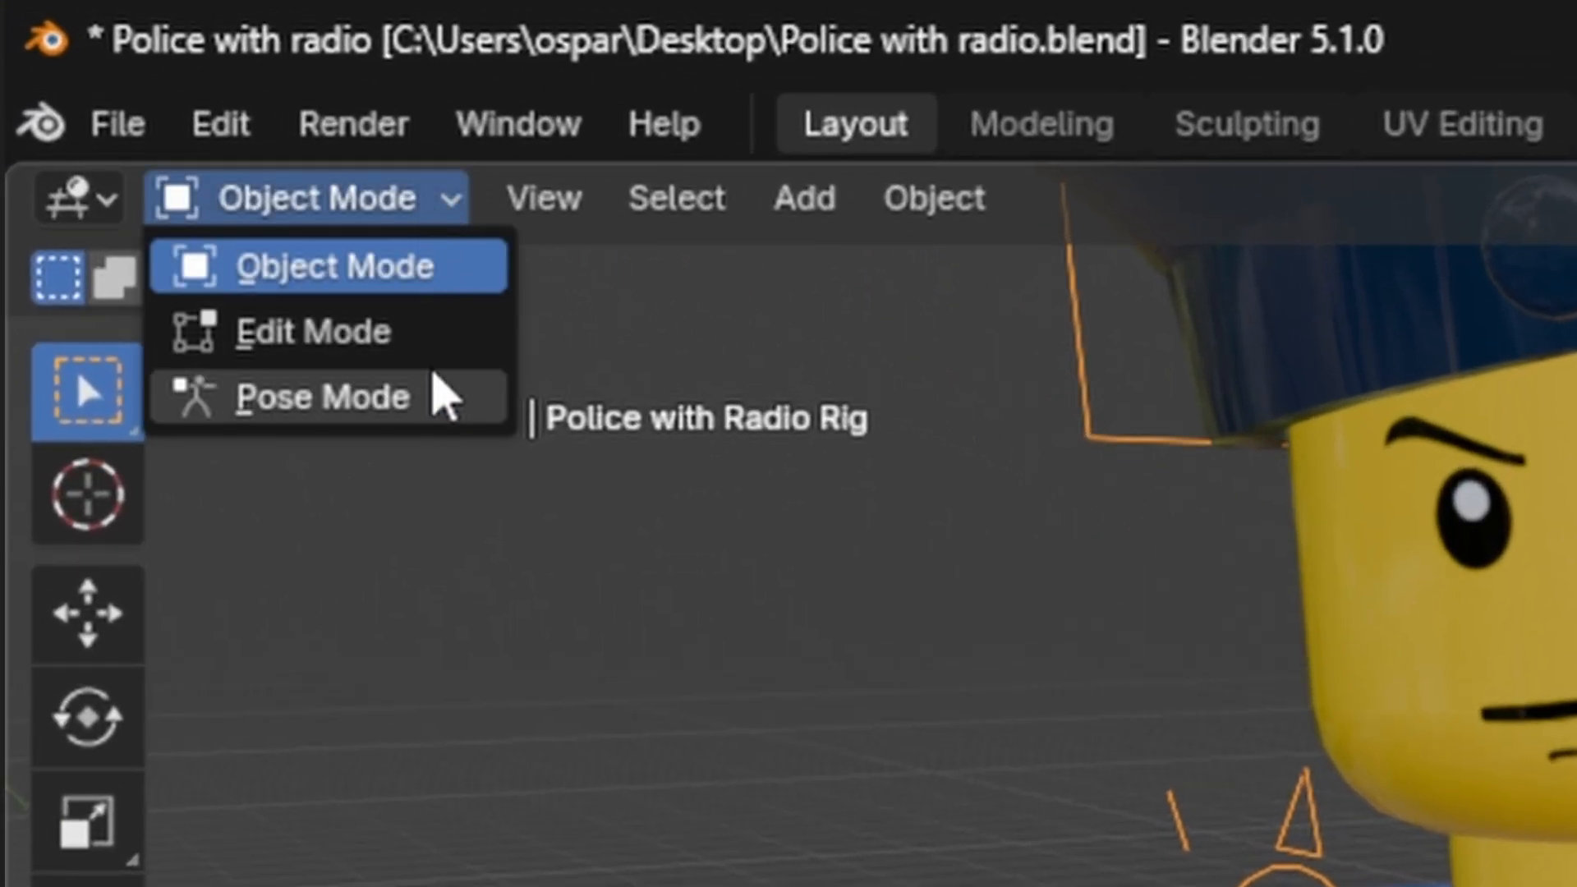
click(436, 390)
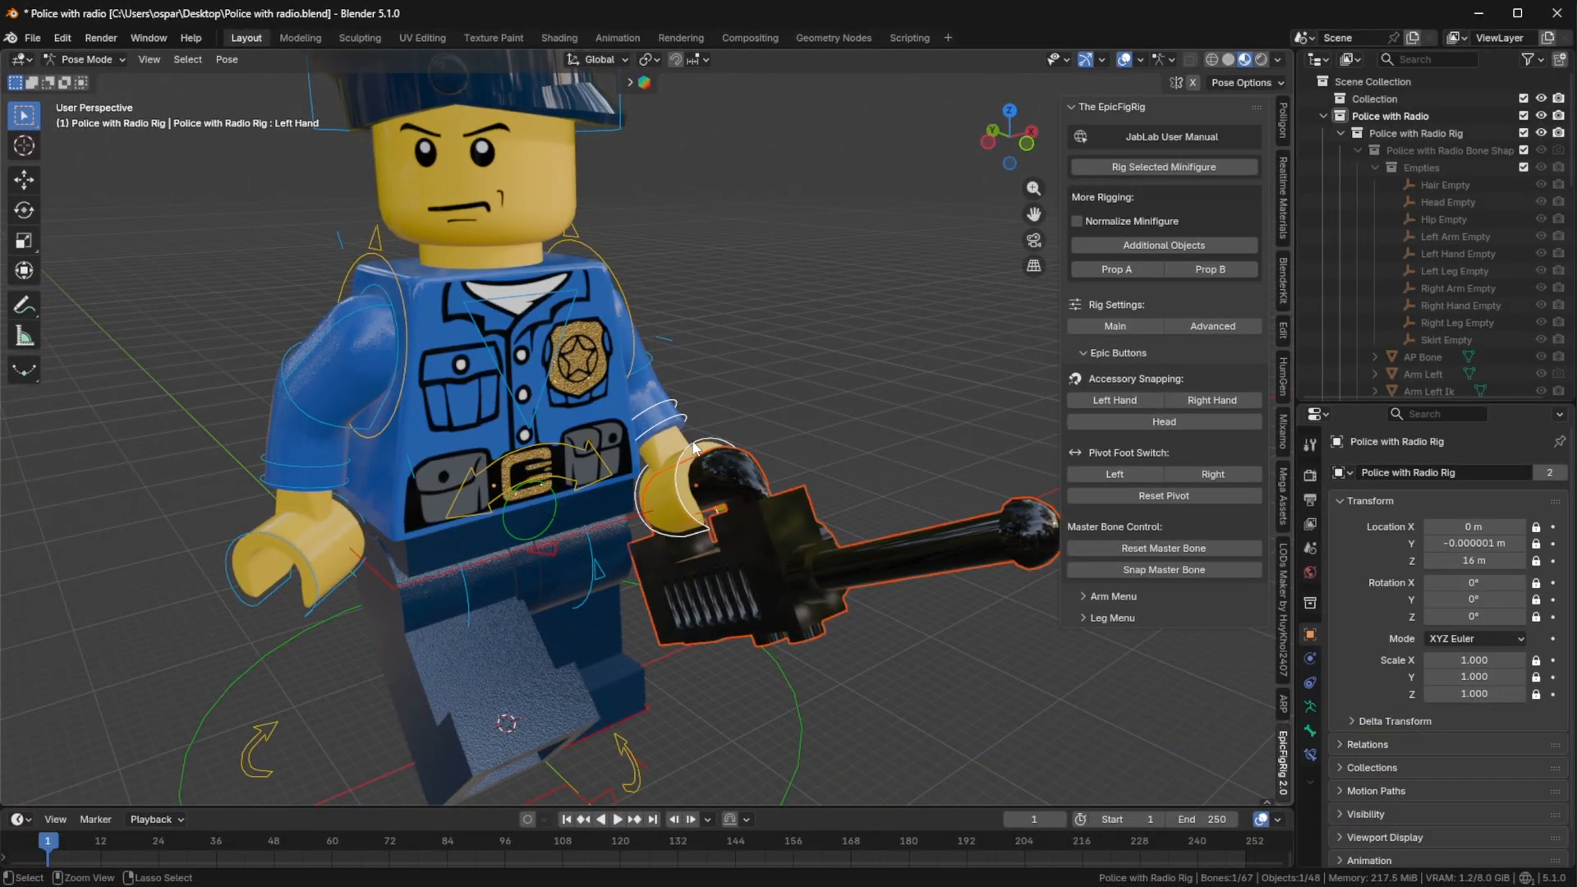
key(ctrl+p)
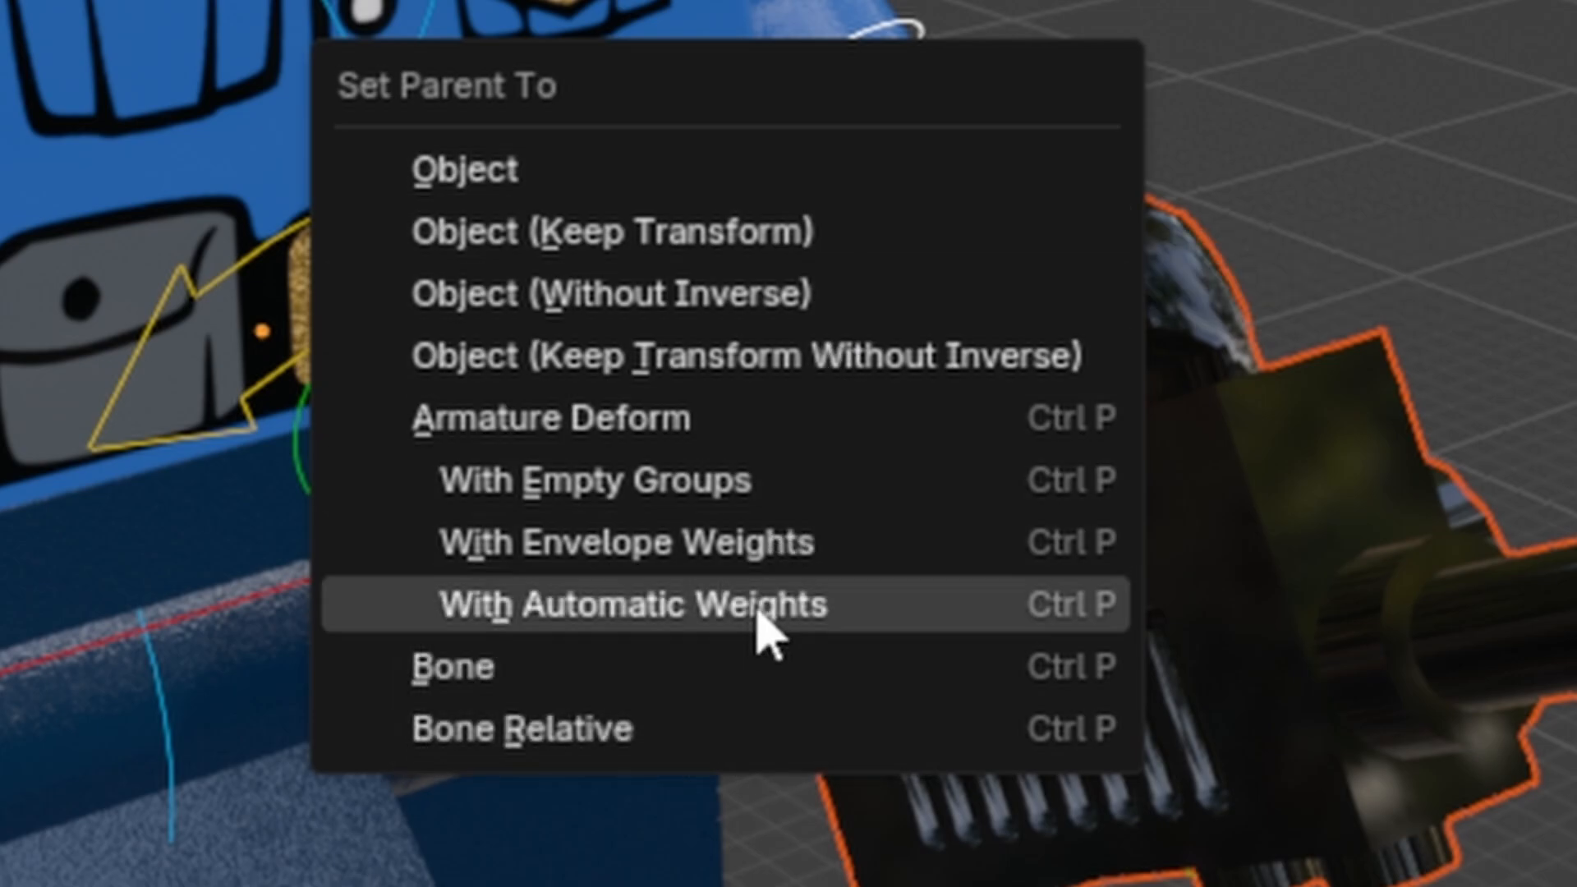
click(761, 670)
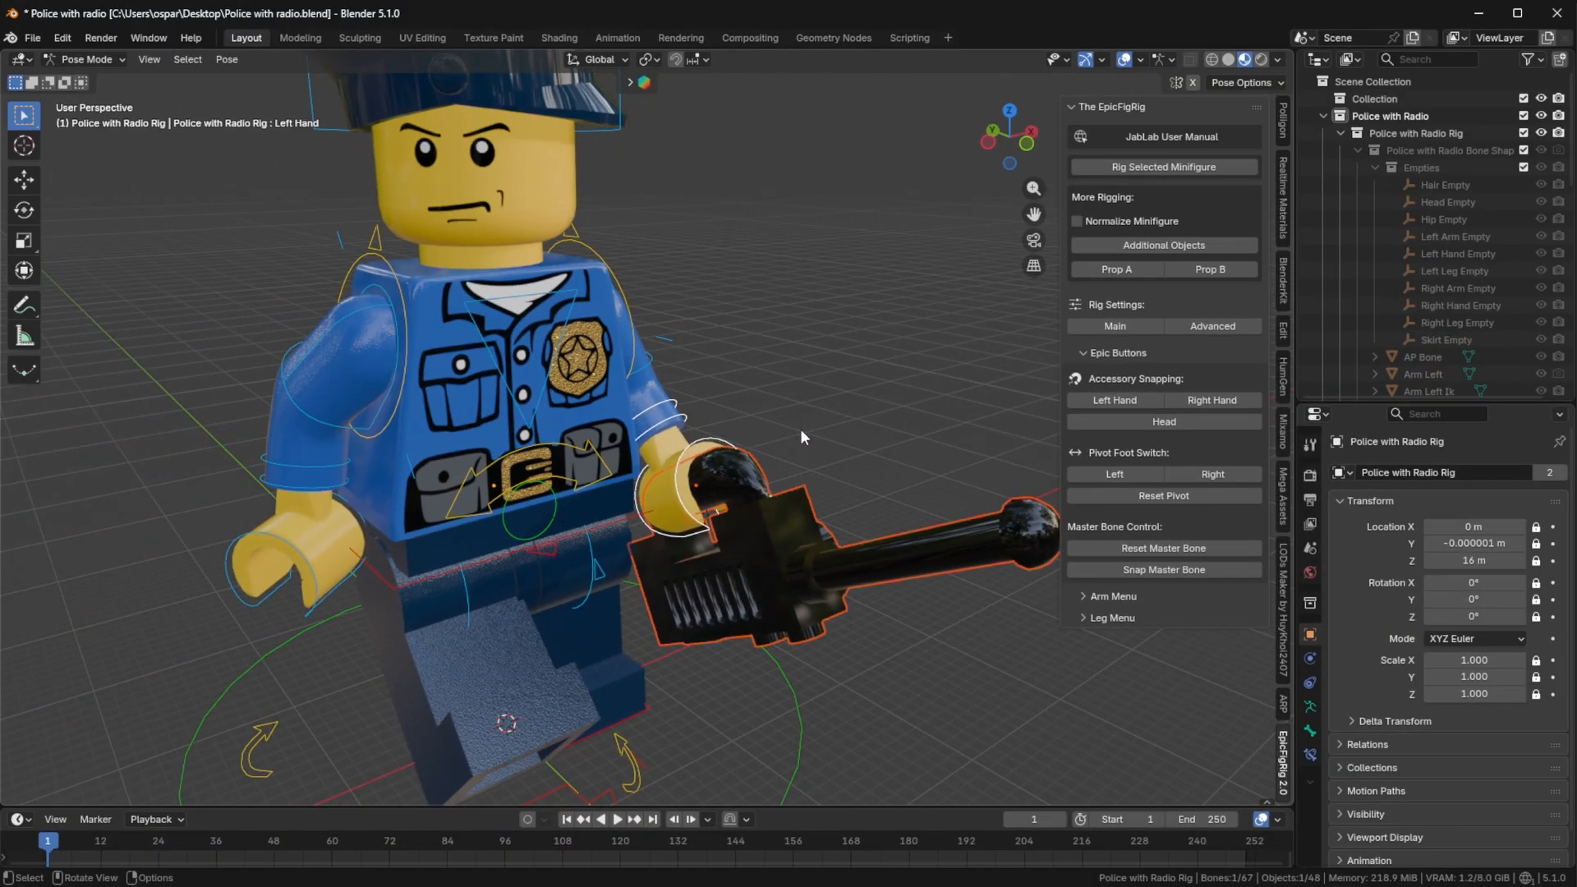
Step: Rotate the Left Hand bone together with the radio, and rotate the Left Arm bone to raise the arm forward
key(r)
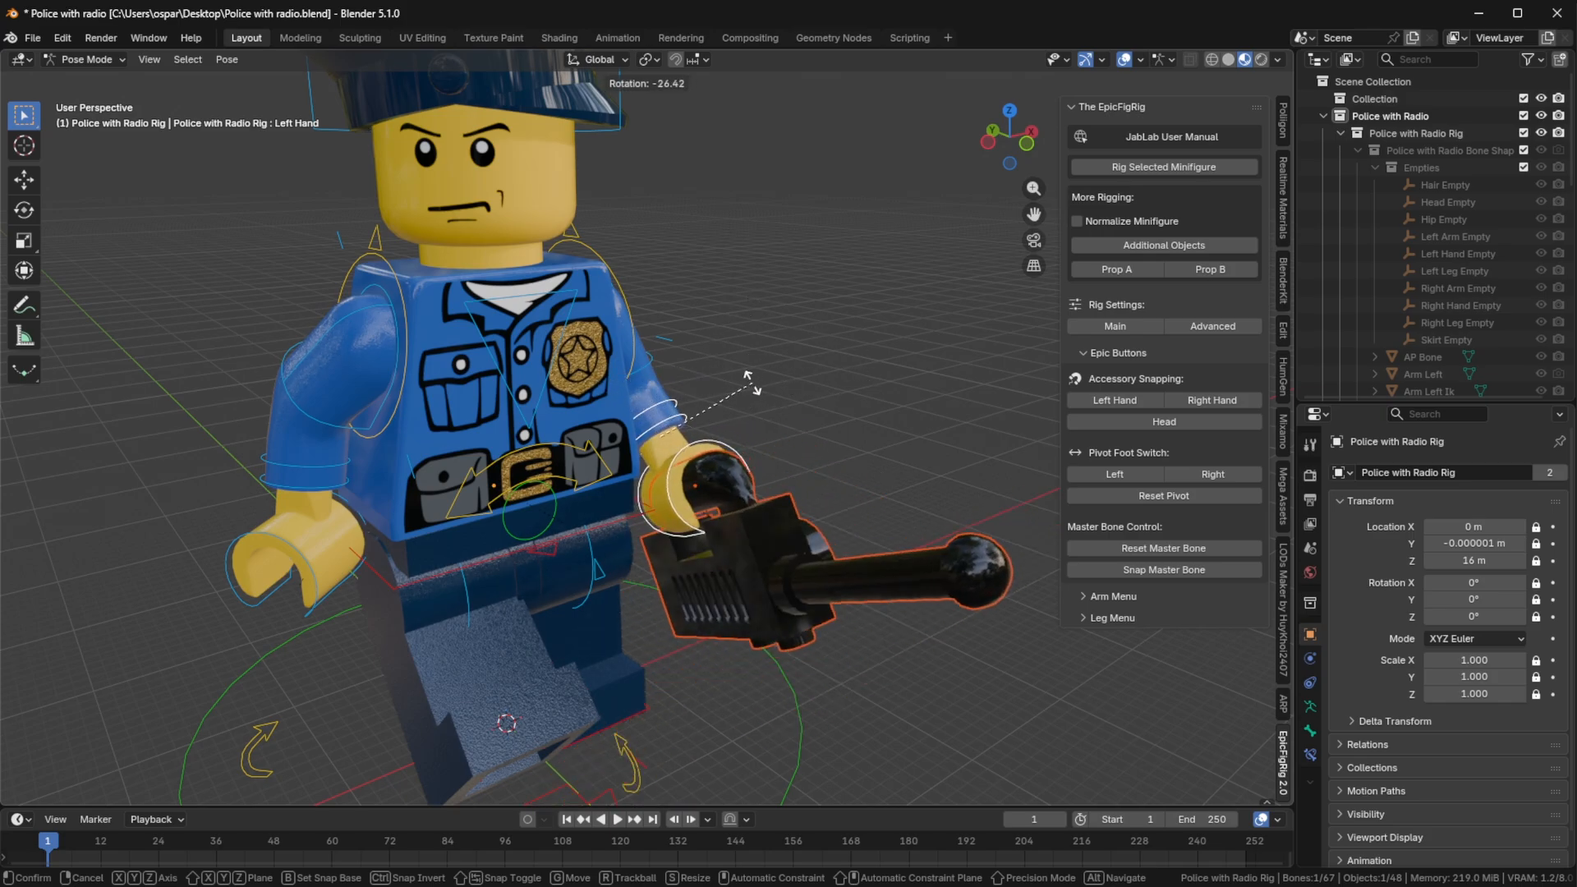
middle_drag(846, 428, 704, 358)
click(703, 359)
key(r)
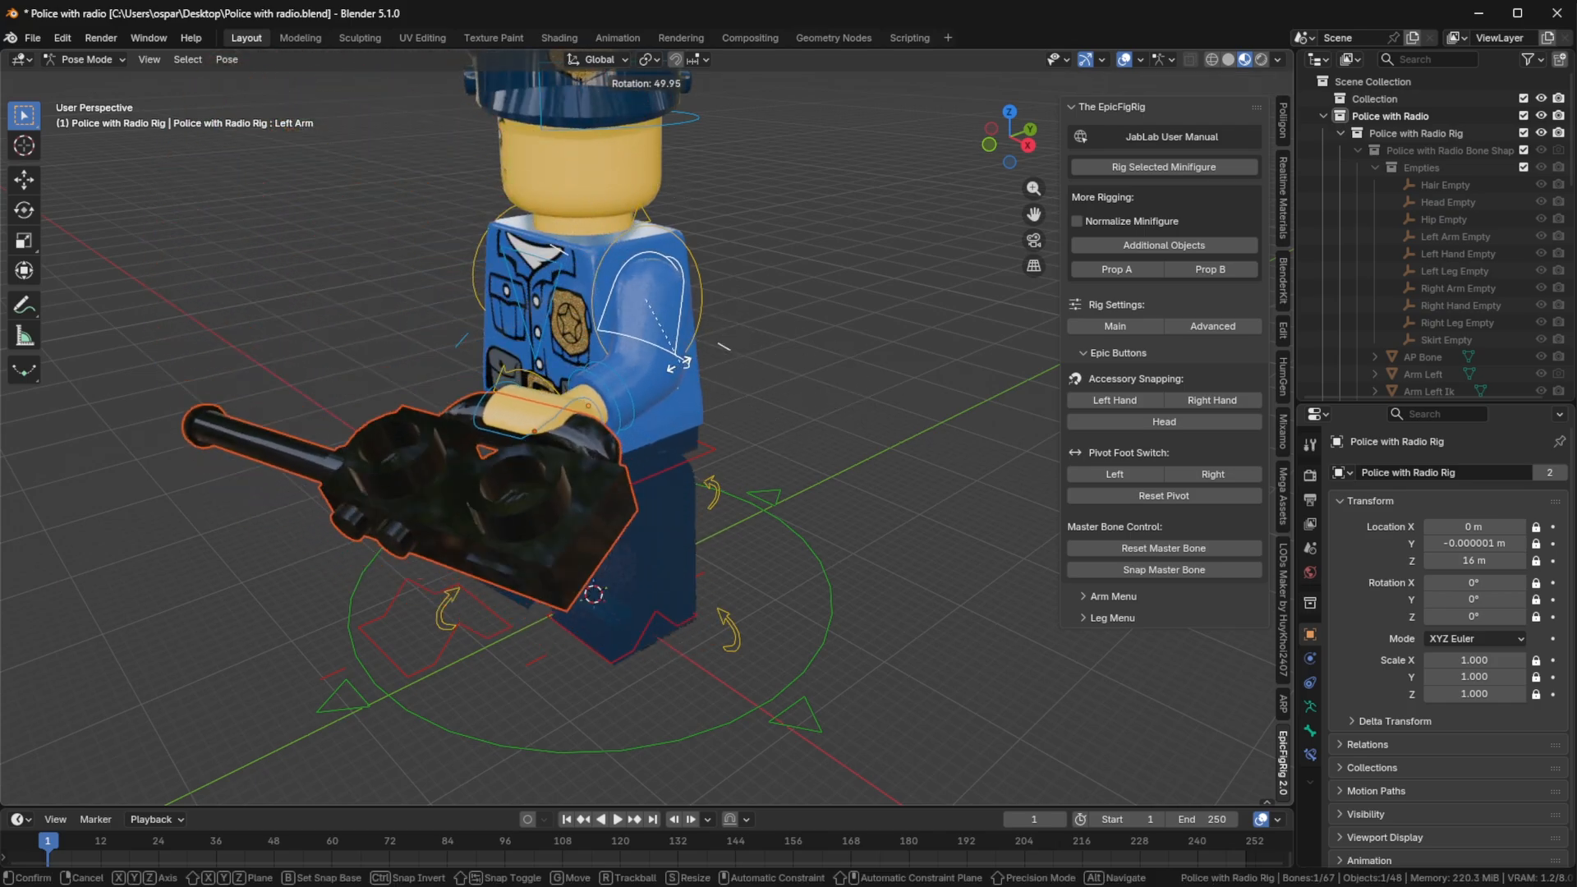
click(633, 371)
Step: Rotate the body control bone at the hips by about -33° to lean the minifigure's upper body back
middle_drag(593, 460, 811, 460)
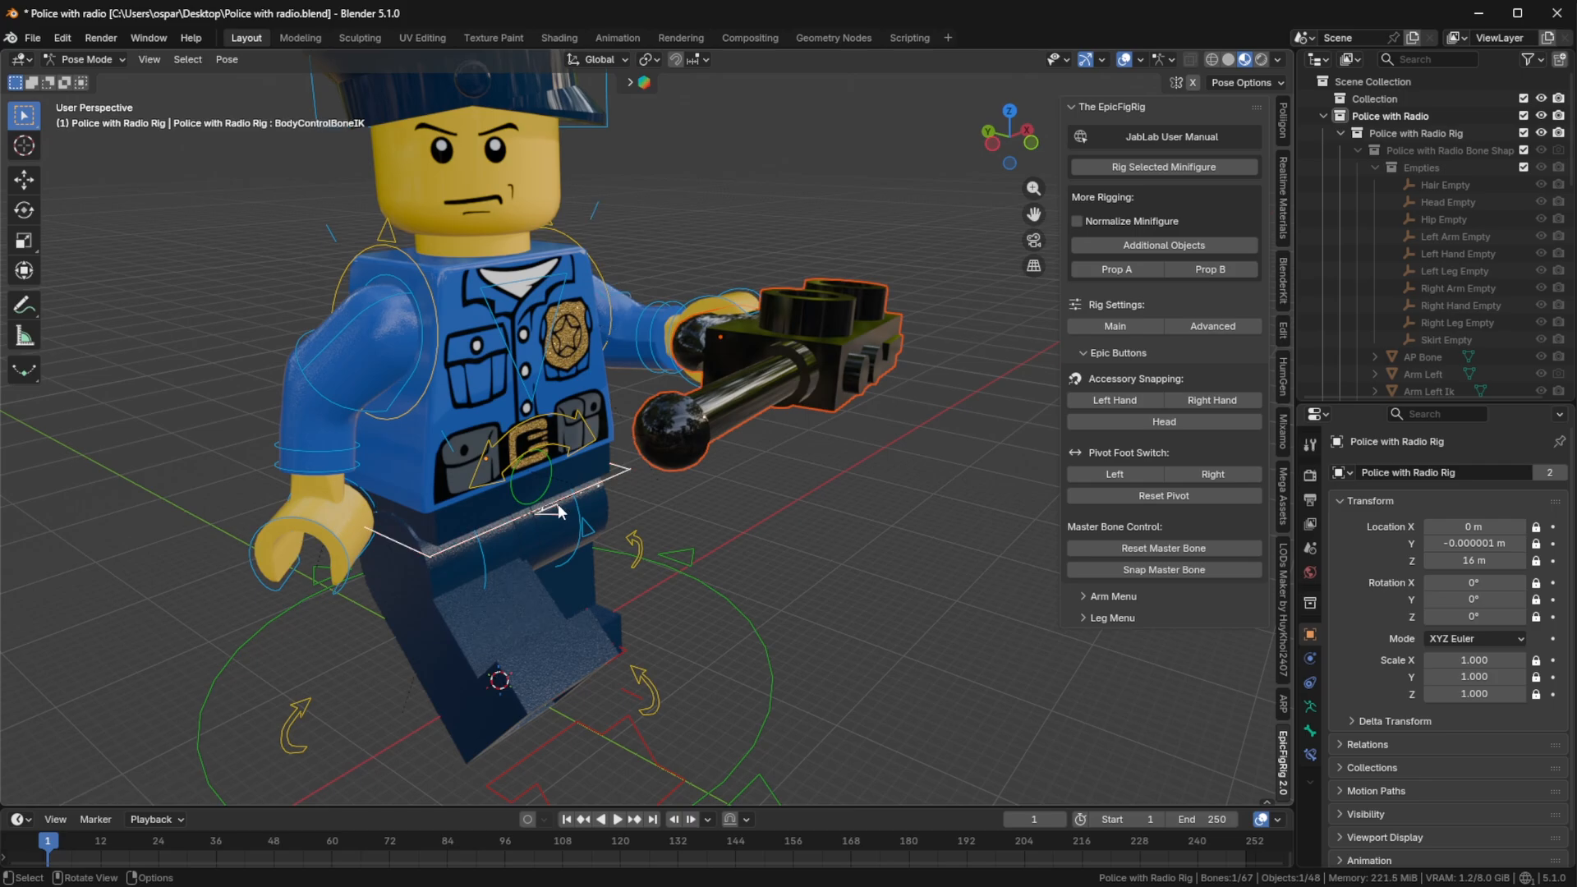
middle_drag(559, 511, 591, 518)
key(r)
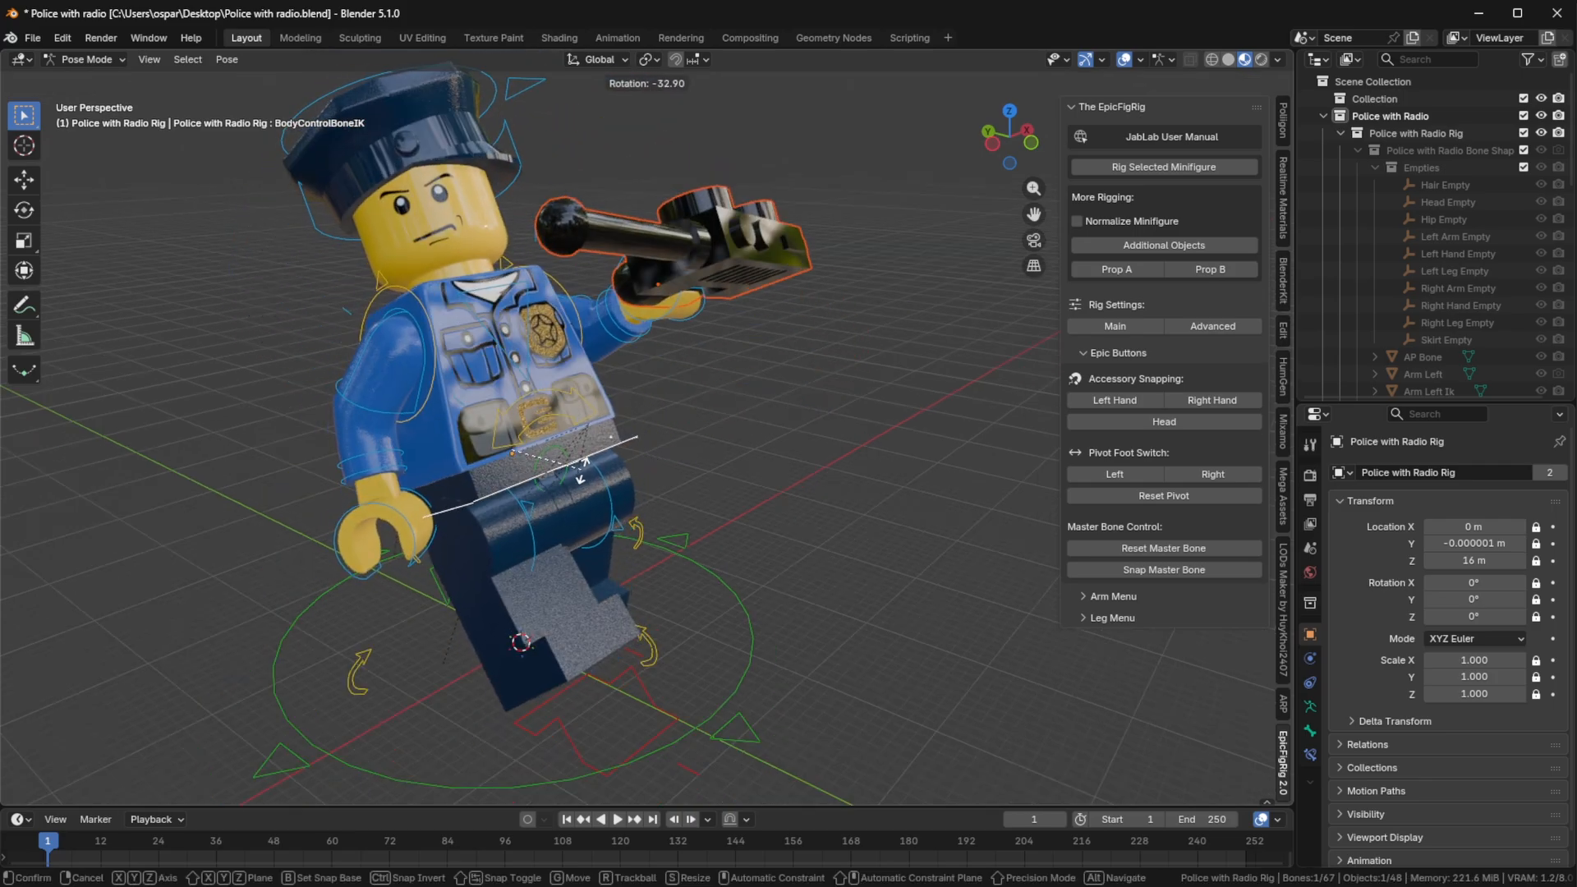
click(581, 468)
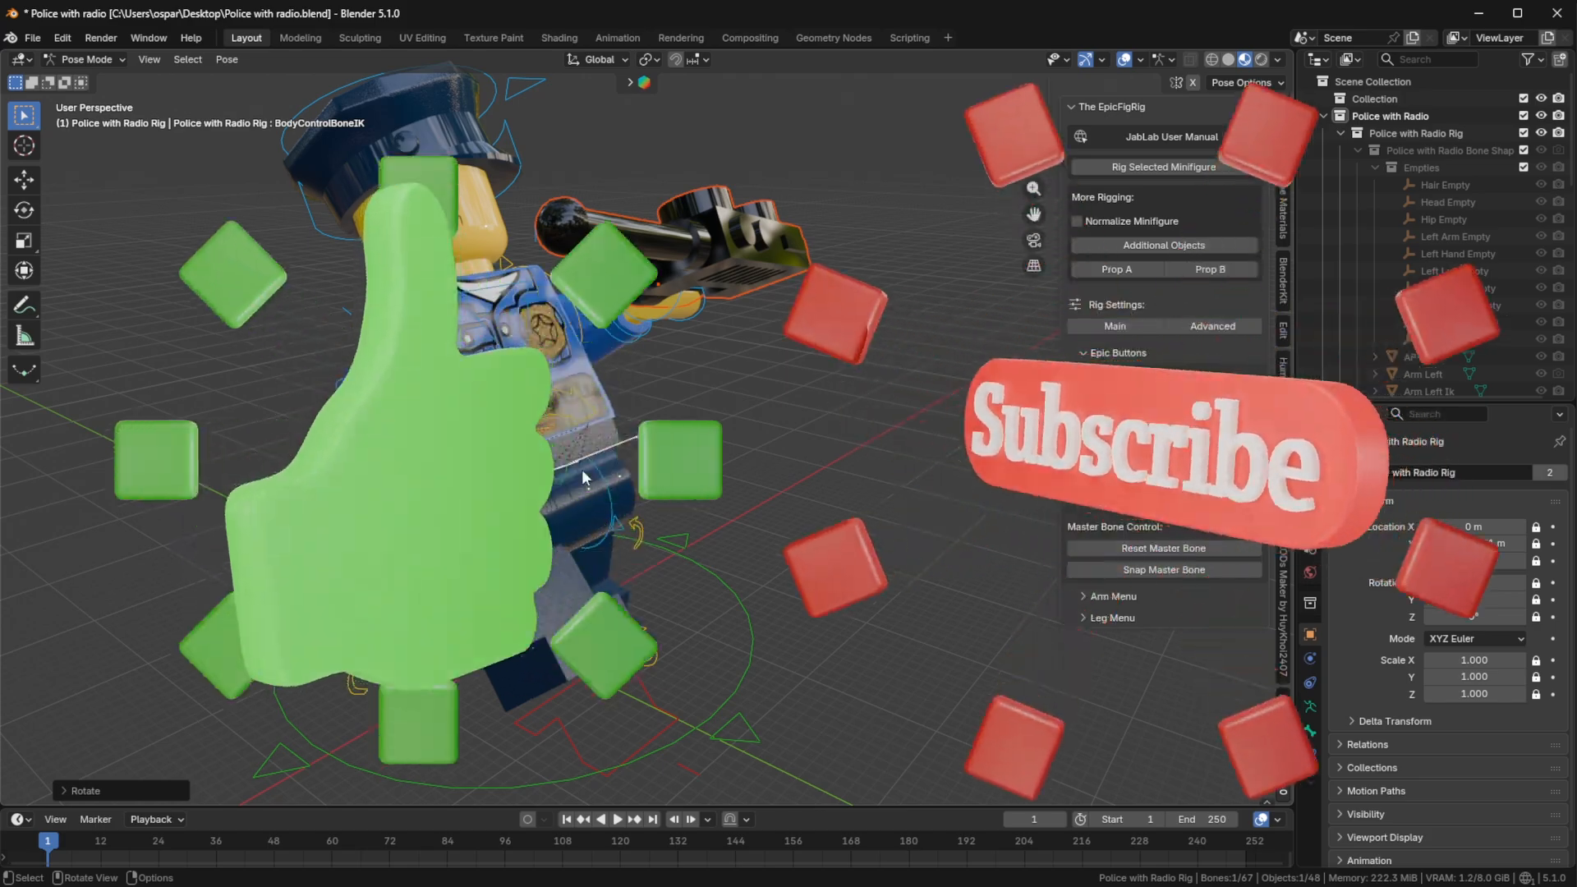